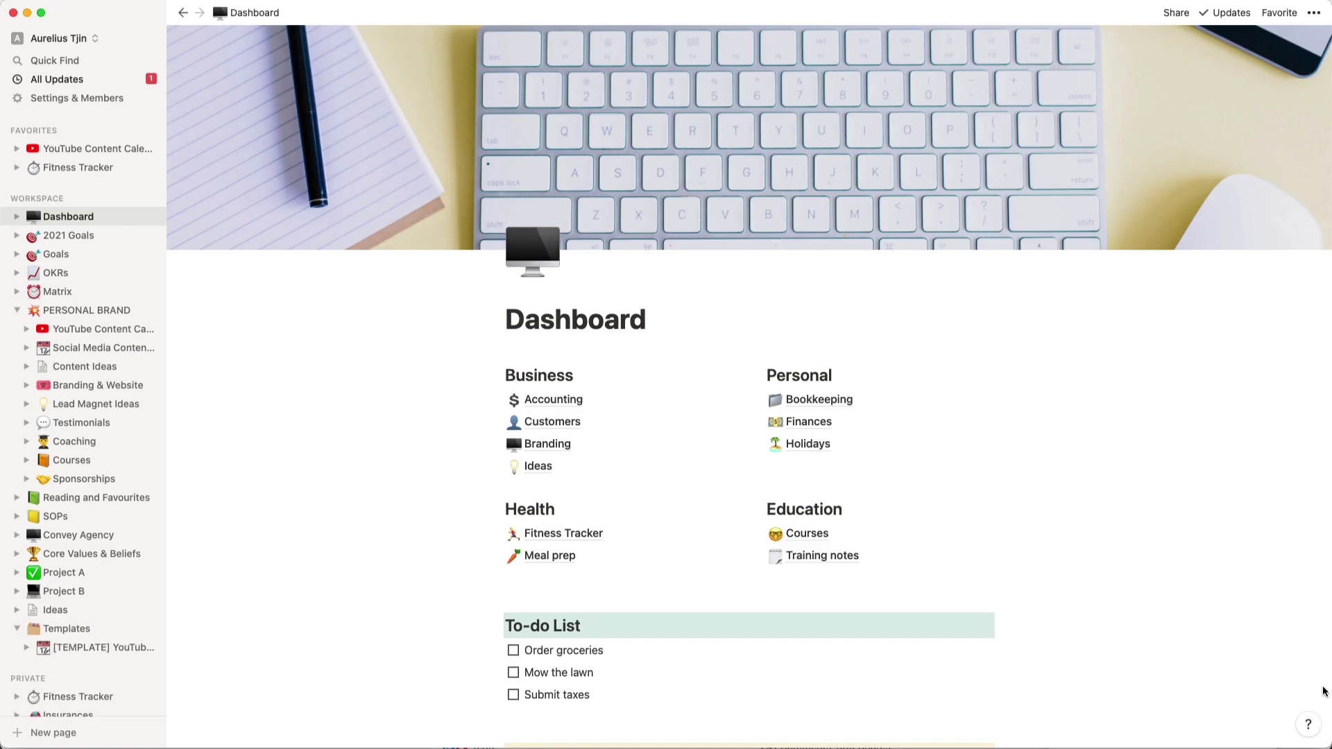
# Step: Scroll down and back up the Dashboard page to review the Goals list
pyautogui.scroll(-5, 1325, 689)
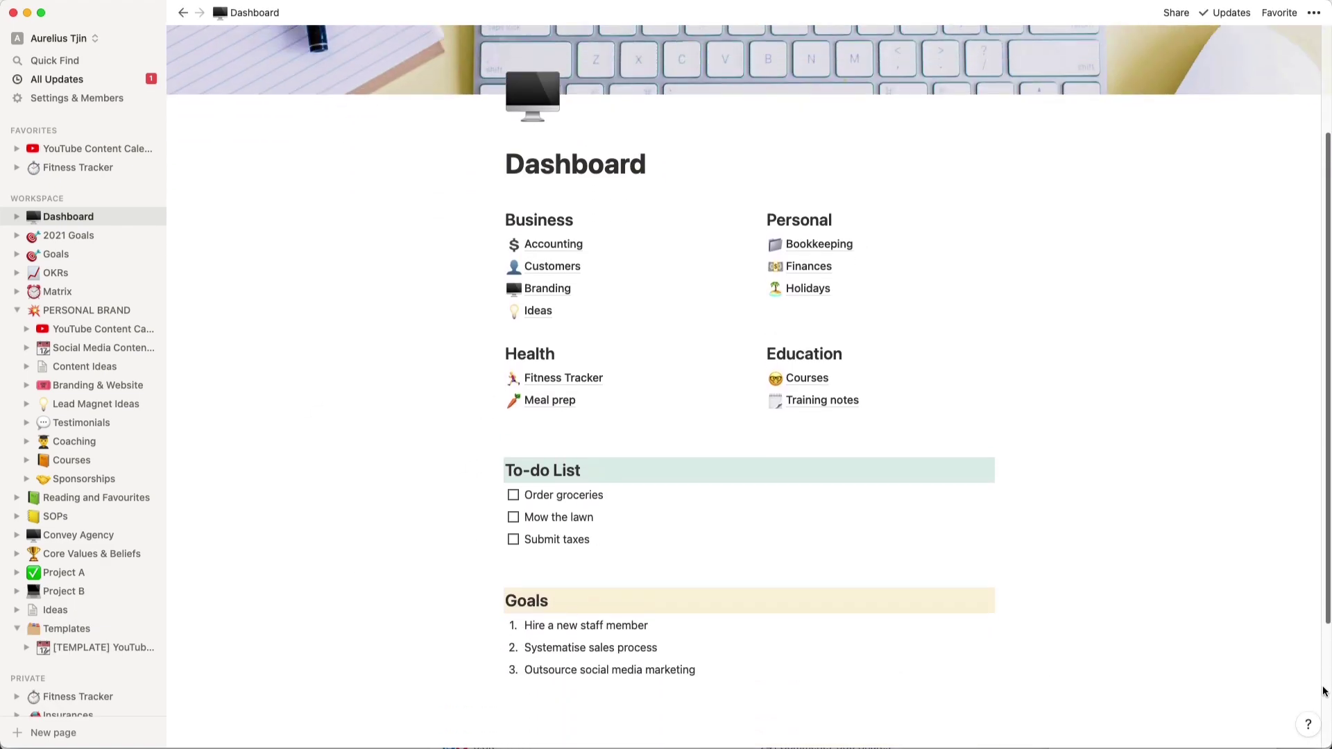
pyautogui.scroll(1, 1323, 692)
pyautogui.scroll(3, 1323, 691)
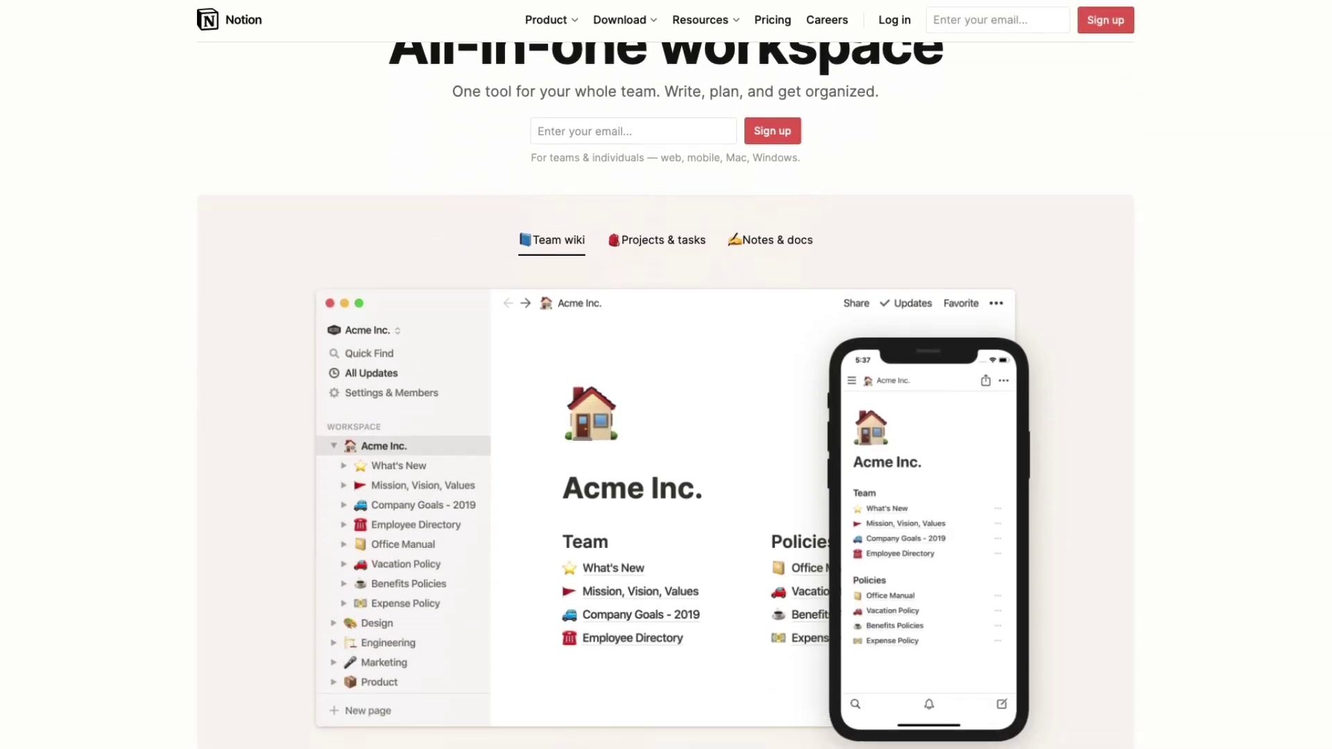
# Step: Scroll down the Notion homepage until the Roadmap kanban board example appears
pyautogui.scroll(-9, 666, 416)
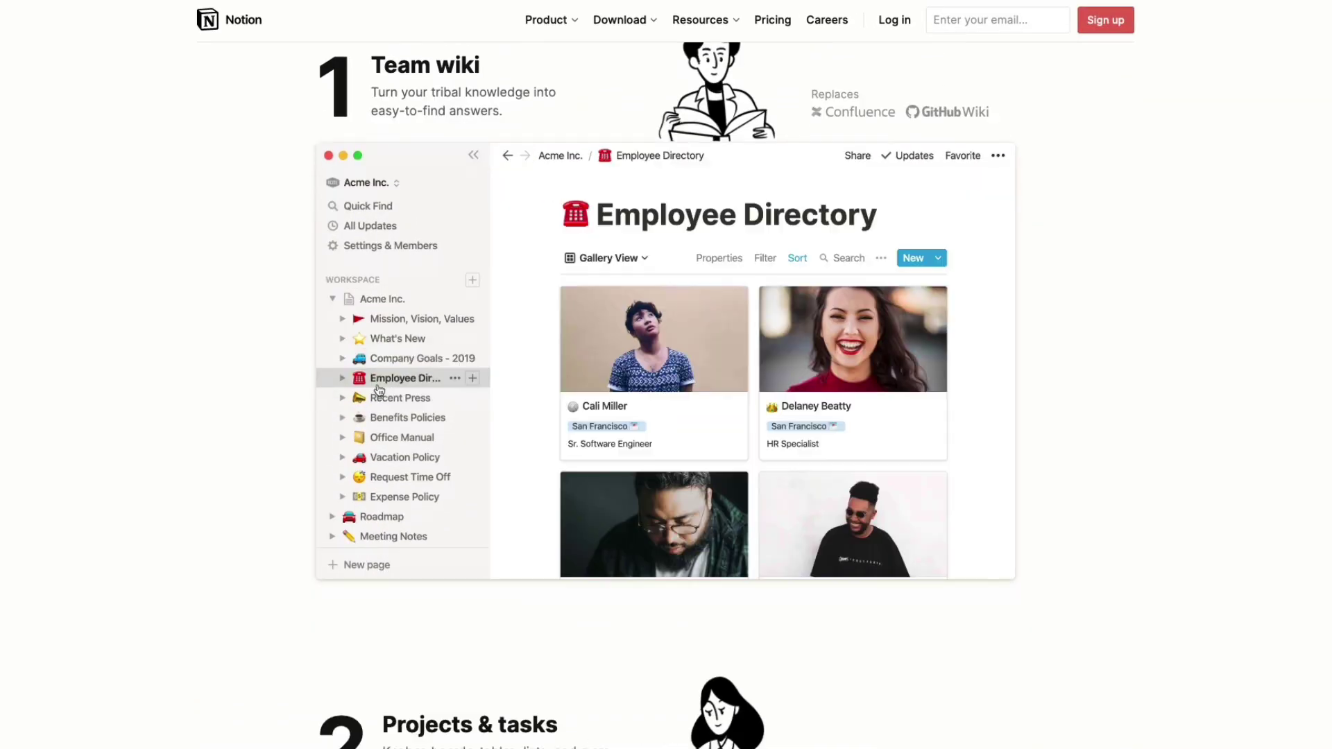
pyautogui.scroll(-7, 666, 416)
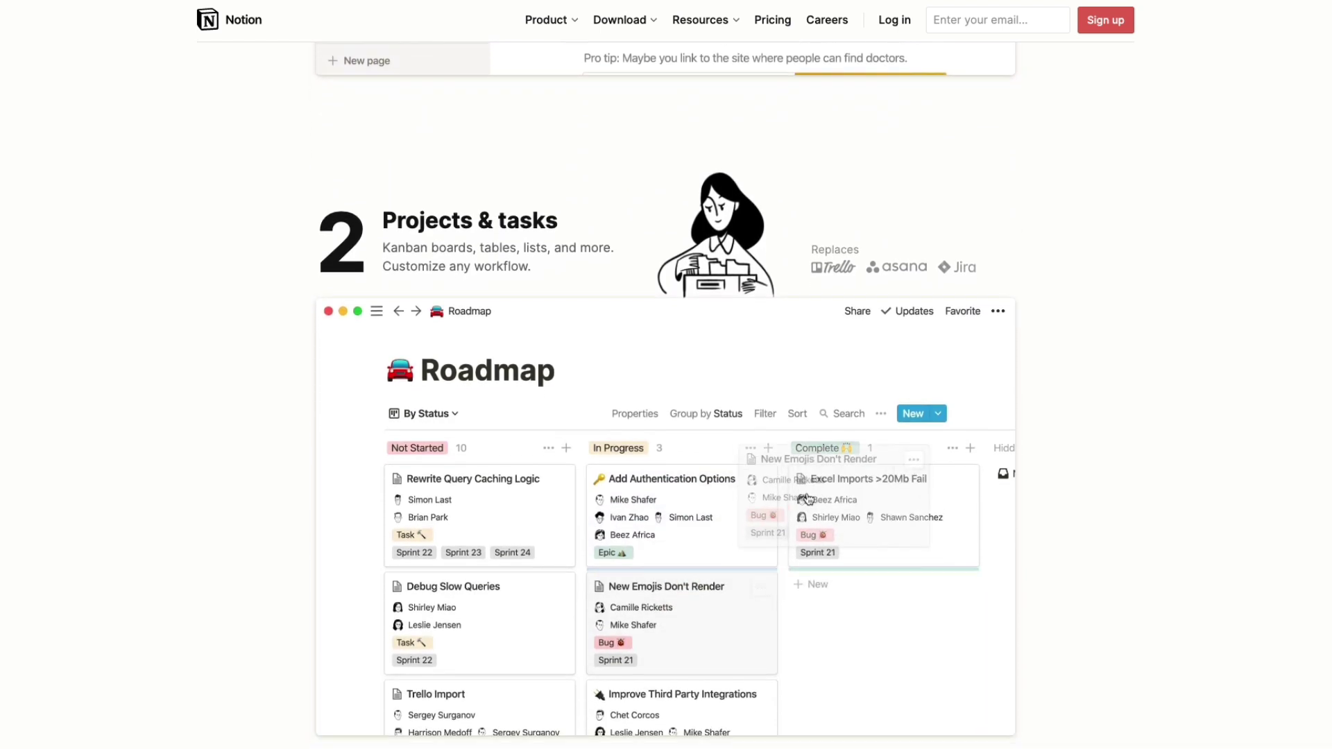
pyautogui.scroll(-3, 666, 416)
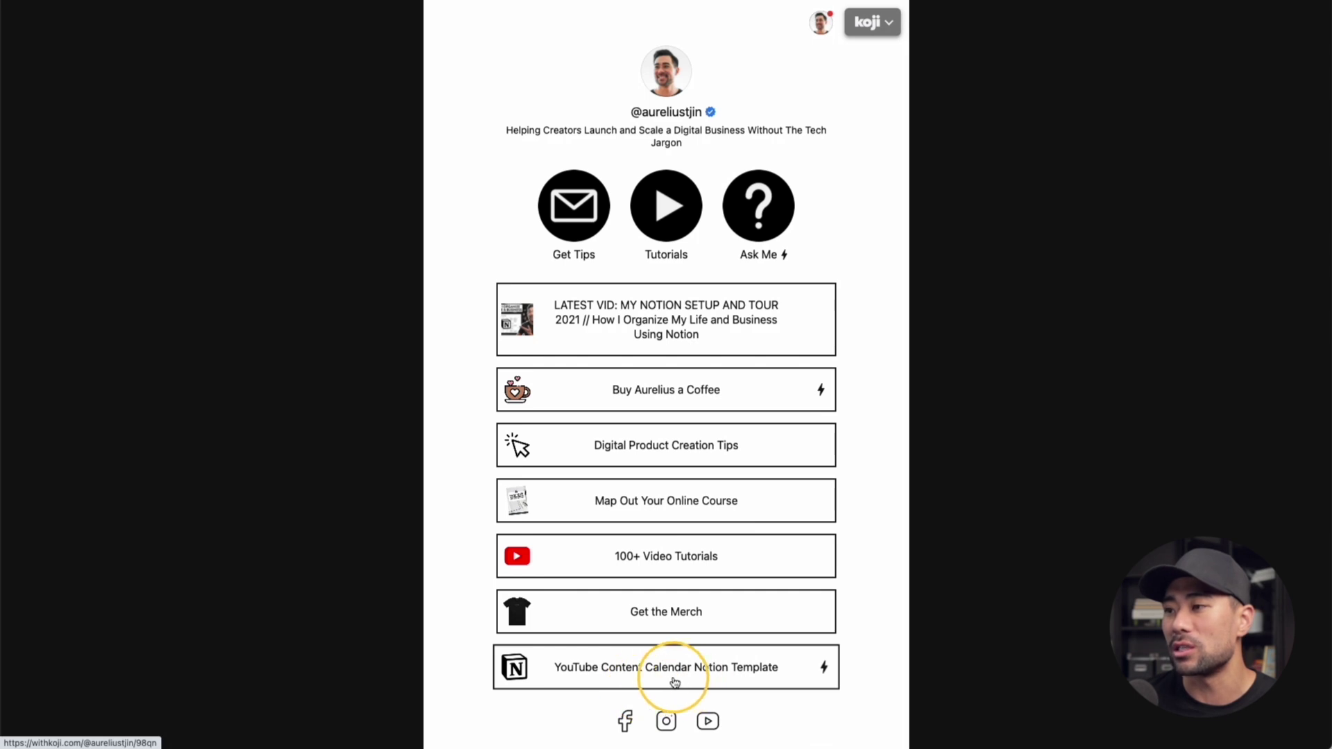
pyautogui.click(714, 681)
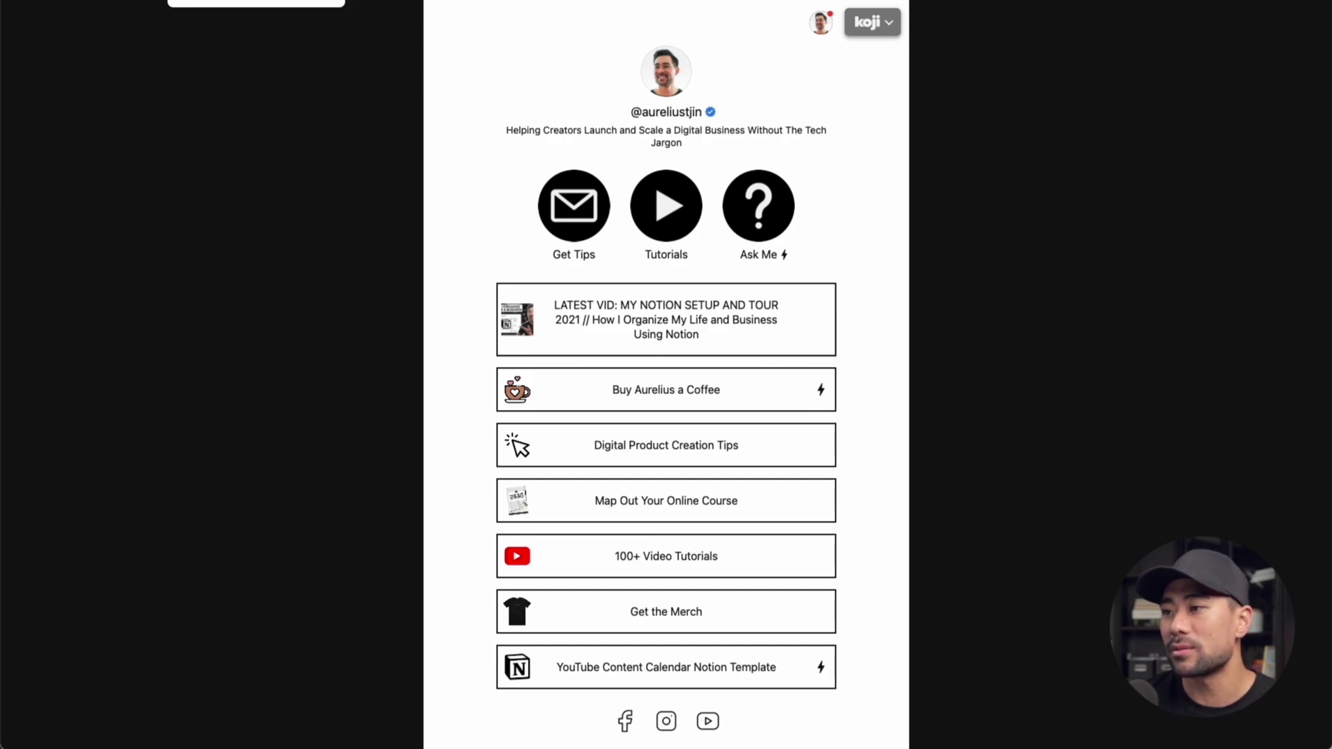
pyautogui.click(553, 521)
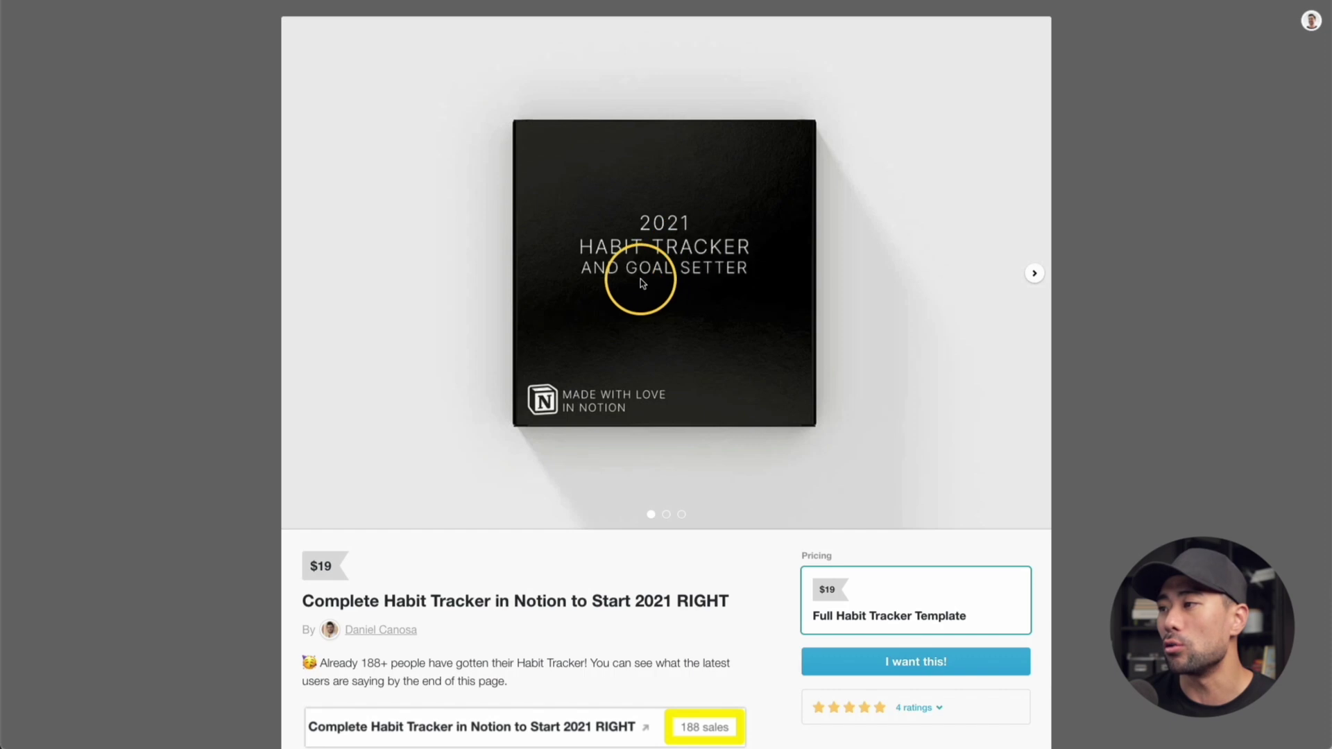
# Step: View the second and third product images and scroll down the Gumroad template page
pyautogui.click(1034, 277)
pyautogui.click(1032, 305)
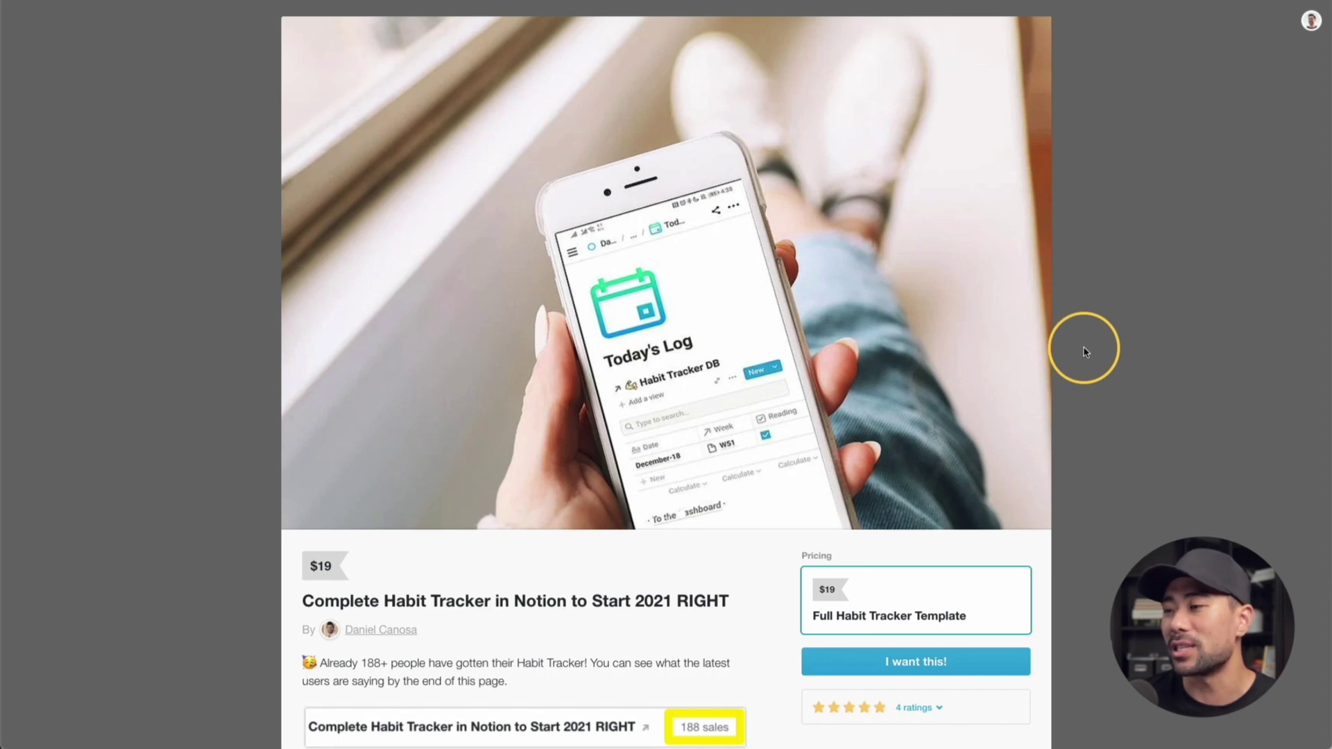
pyautogui.scroll(-3, 1086, 352)
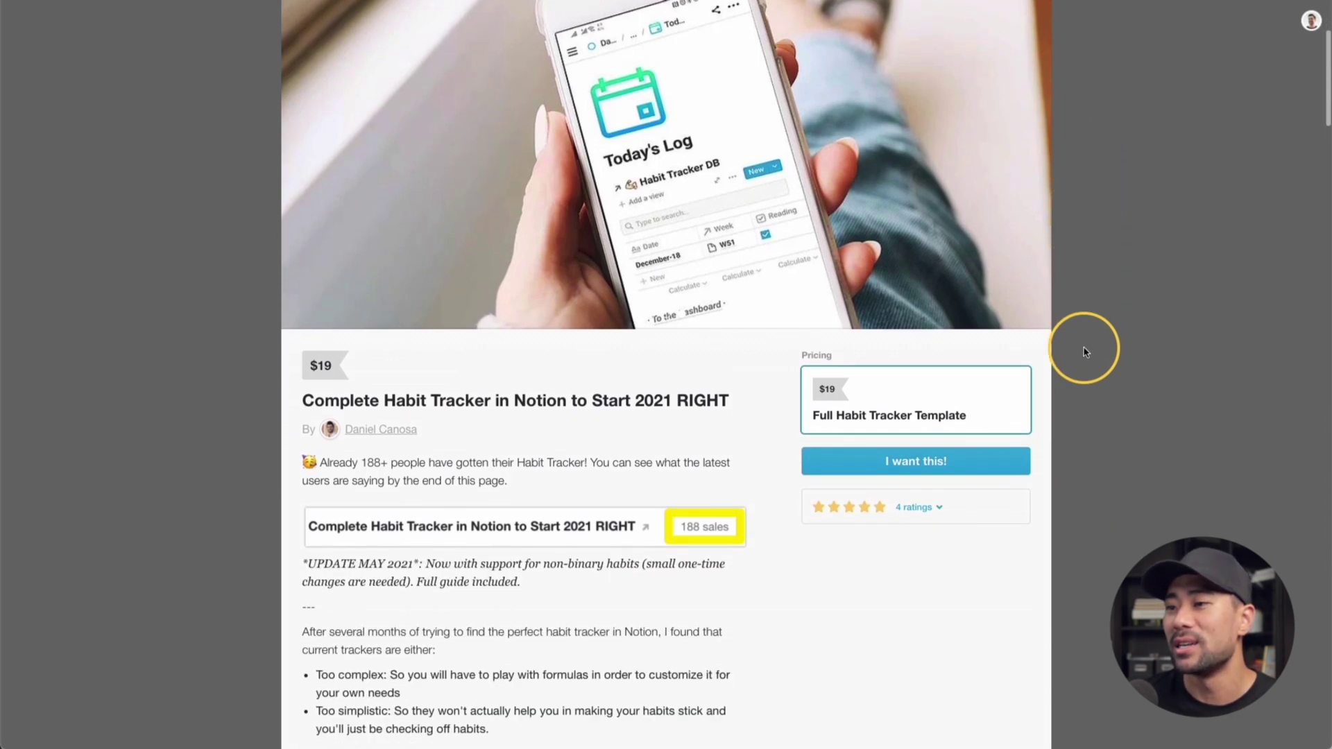
pyautogui.scroll(-5, 1086, 352)
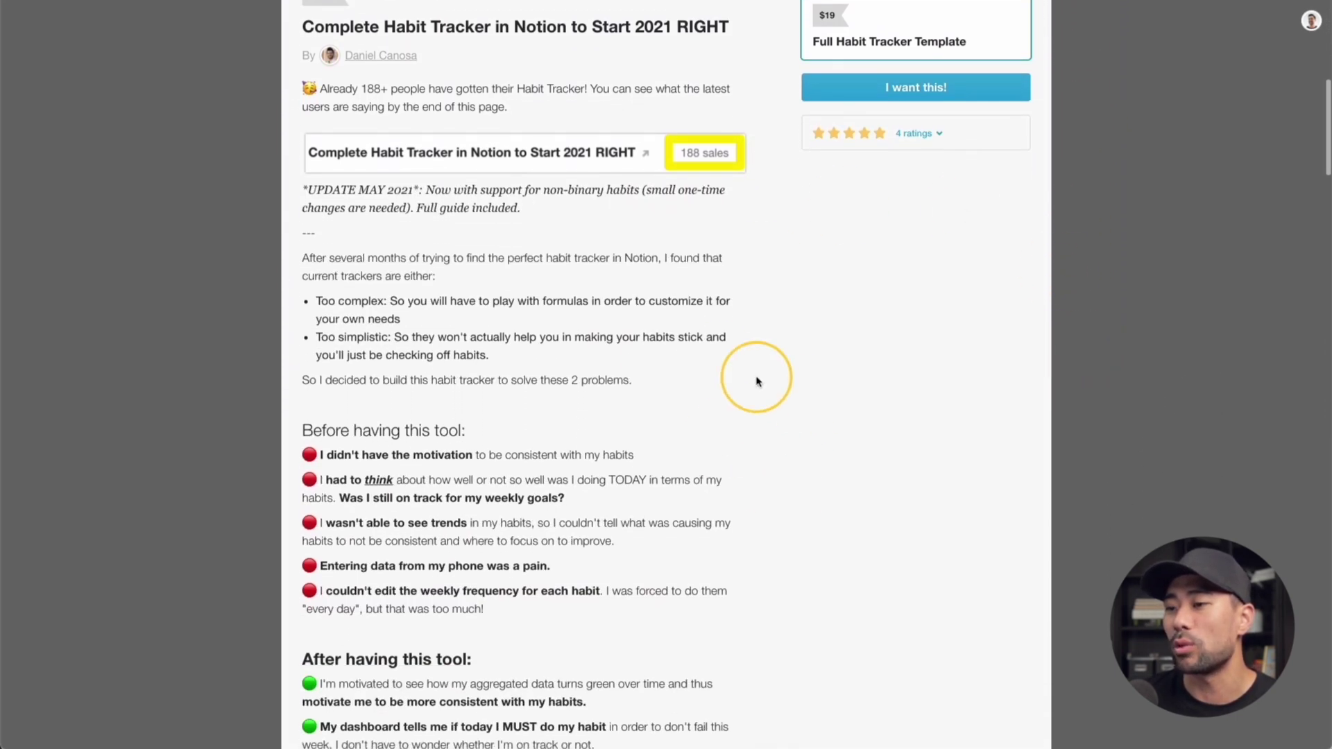
pyautogui.scroll(-8, 729, 430)
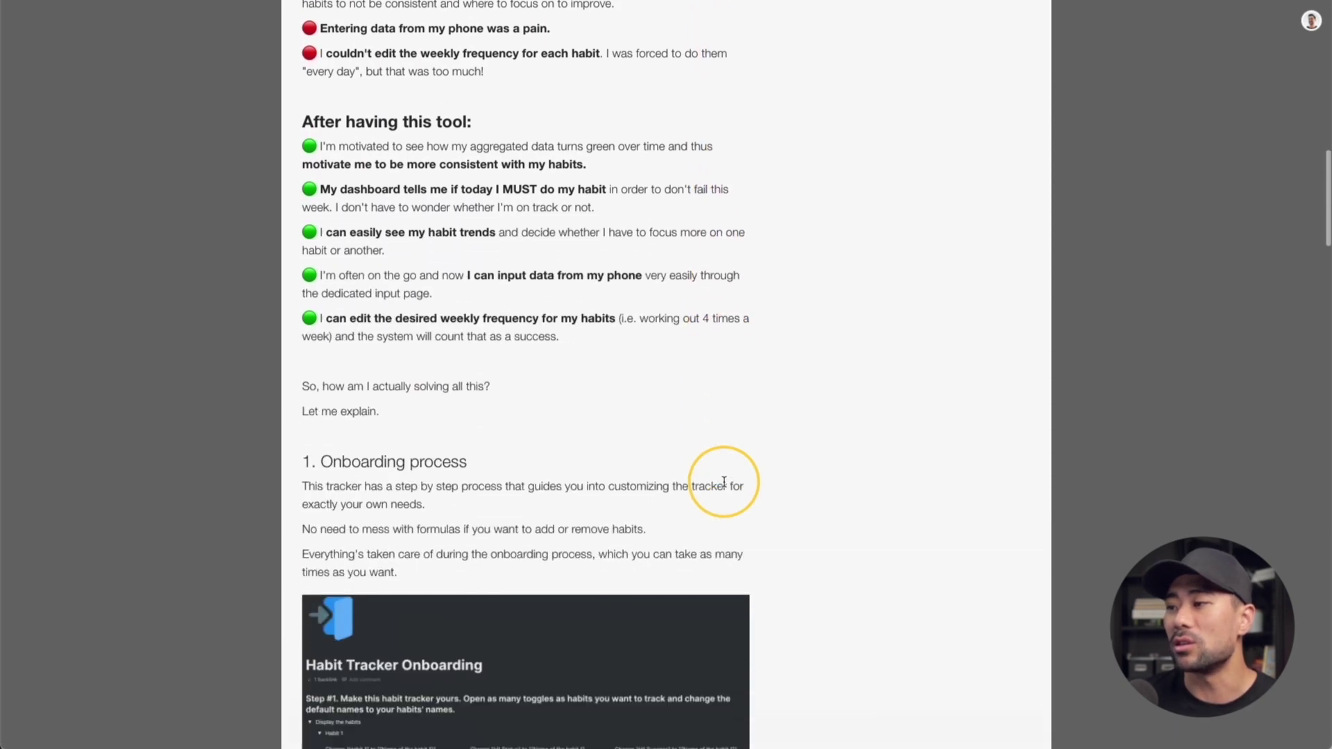
# Step: Scroll through more Notion template listings like the Gardening Dashboard and GTD templates
pyautogui.scroll(20, 724, 481)
pyautogui.scroll(-4, 797, 506)
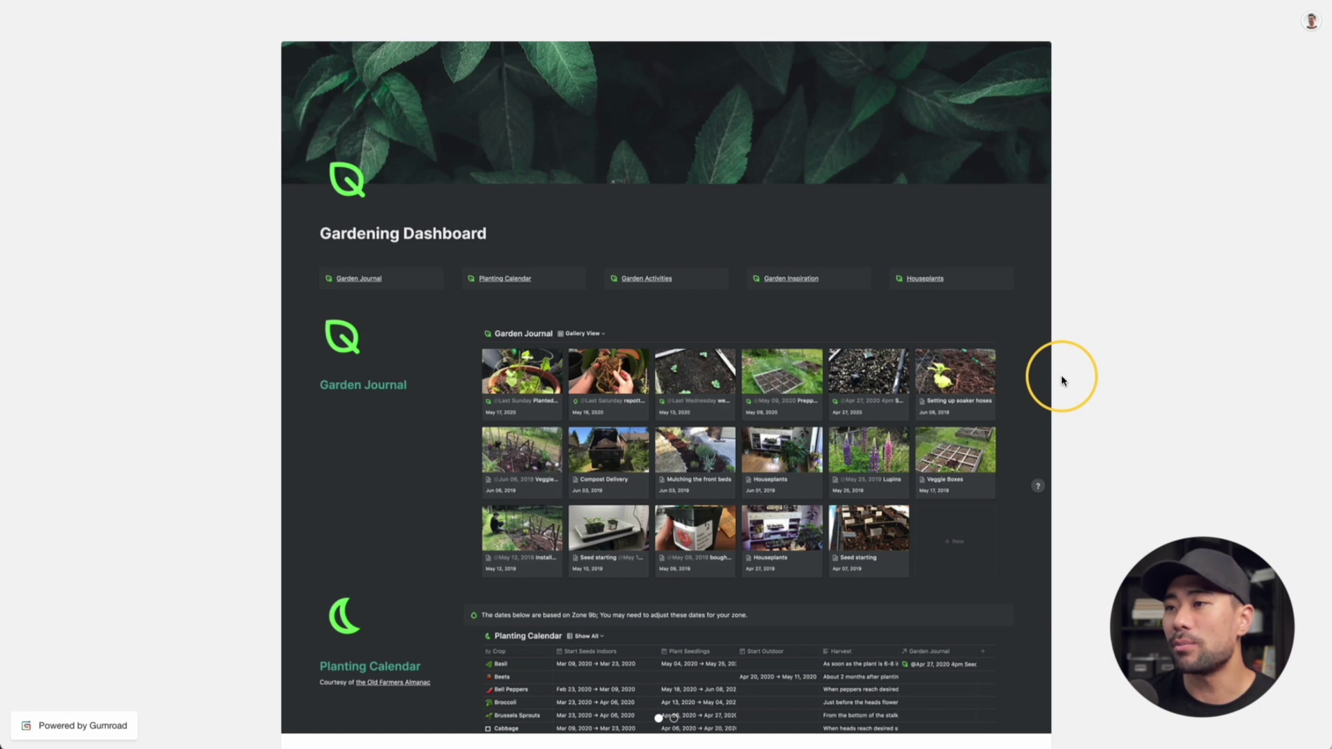
pyautogui.scroll(-2, 1062, 380)
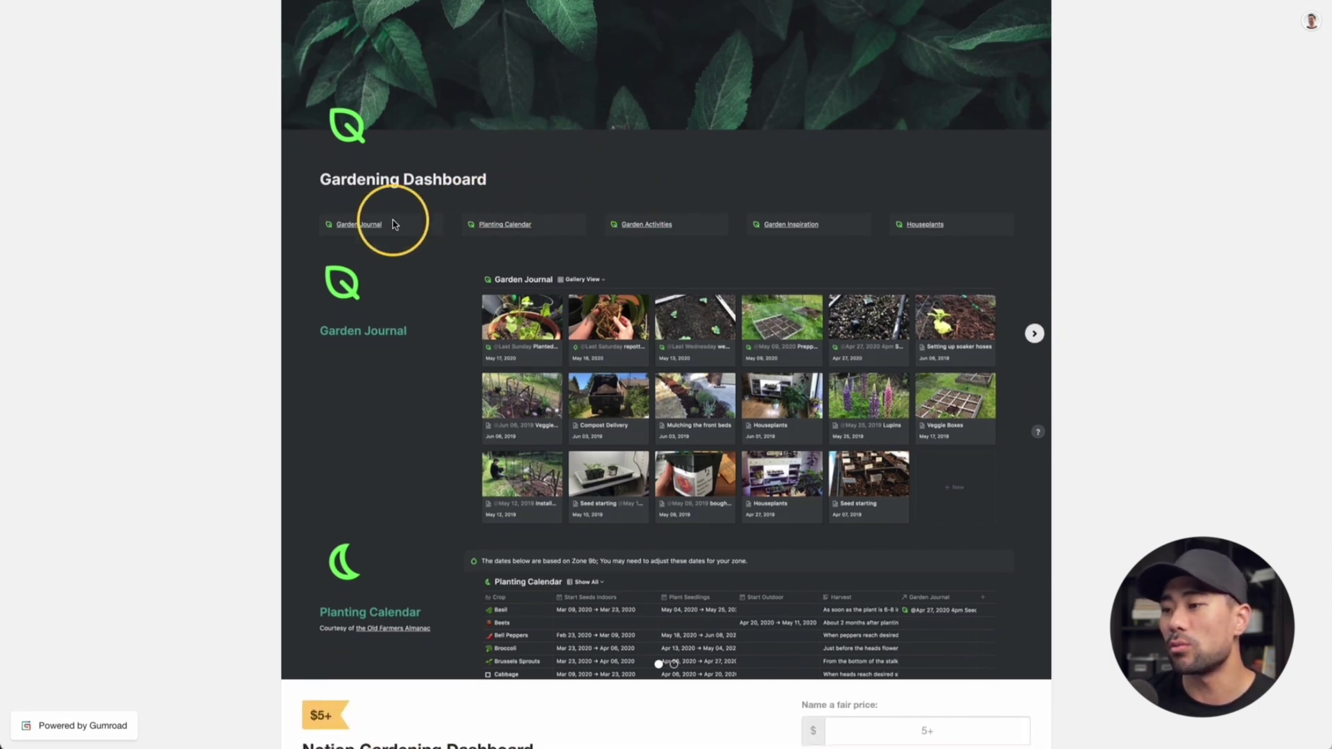
pyautogui.scroll(-5, 816, 434)
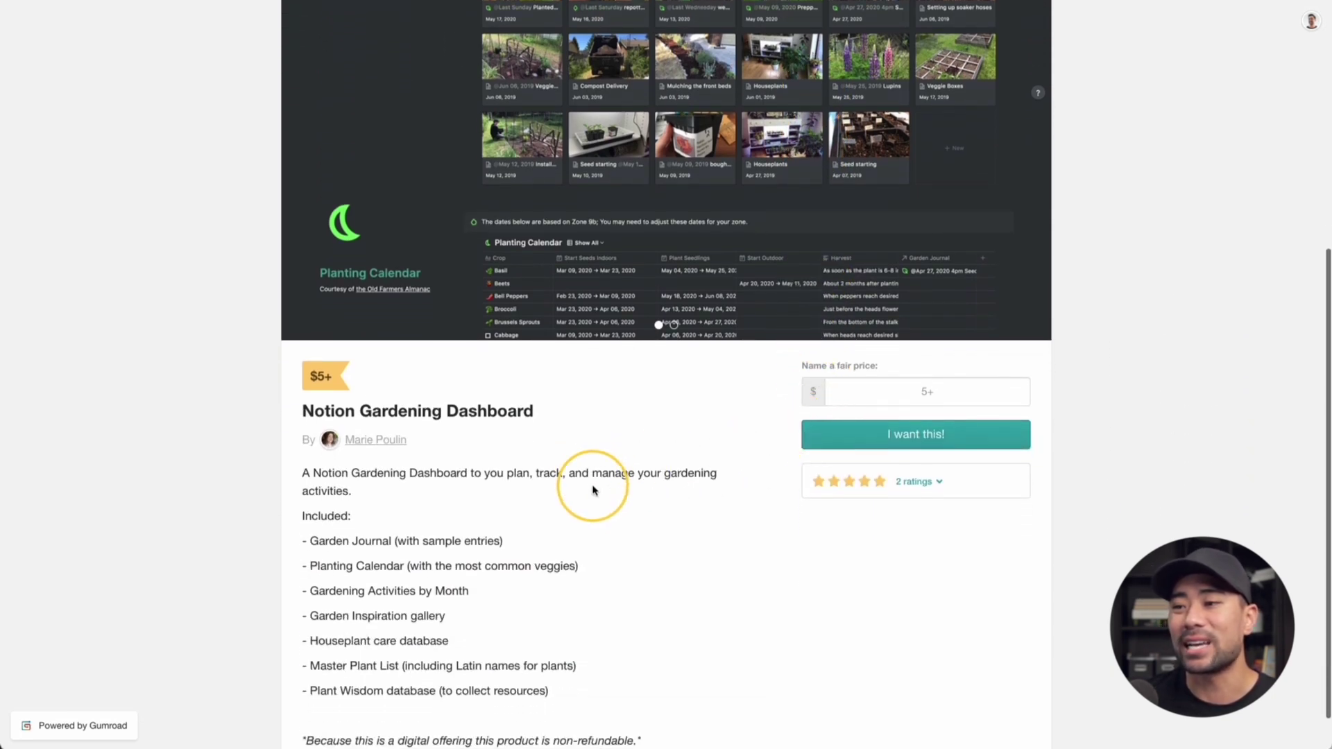
pyautogui.scroll(-1, 451, 525)
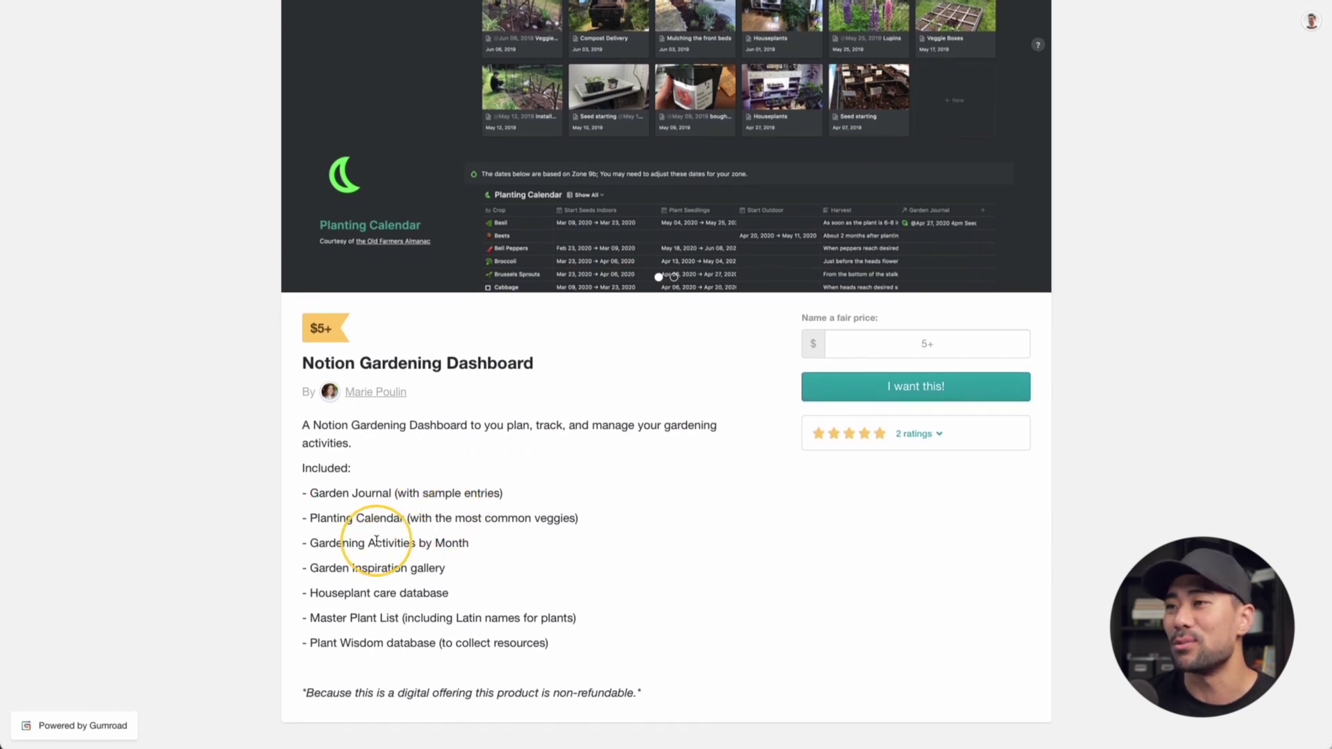
pyautogui.scroll(5, 466, 584)
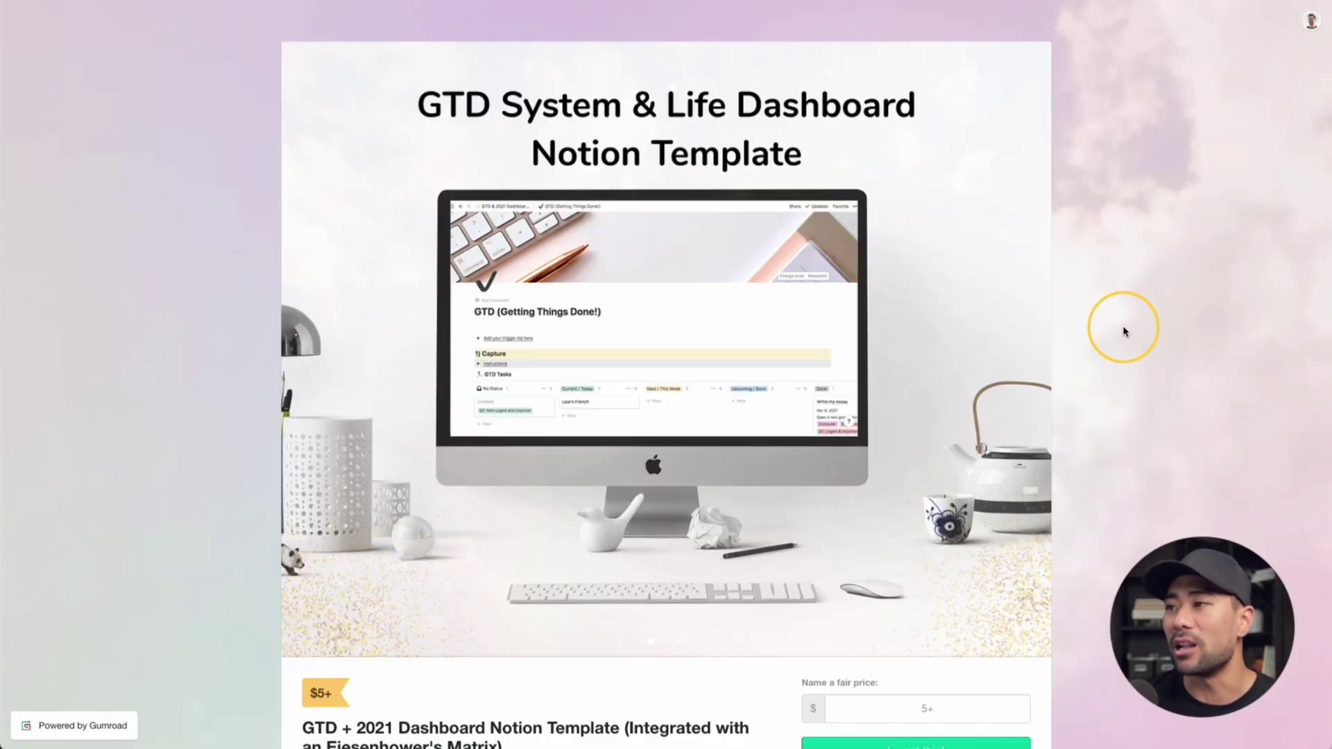
pyautogui.scroll(-5, 1106, 324)
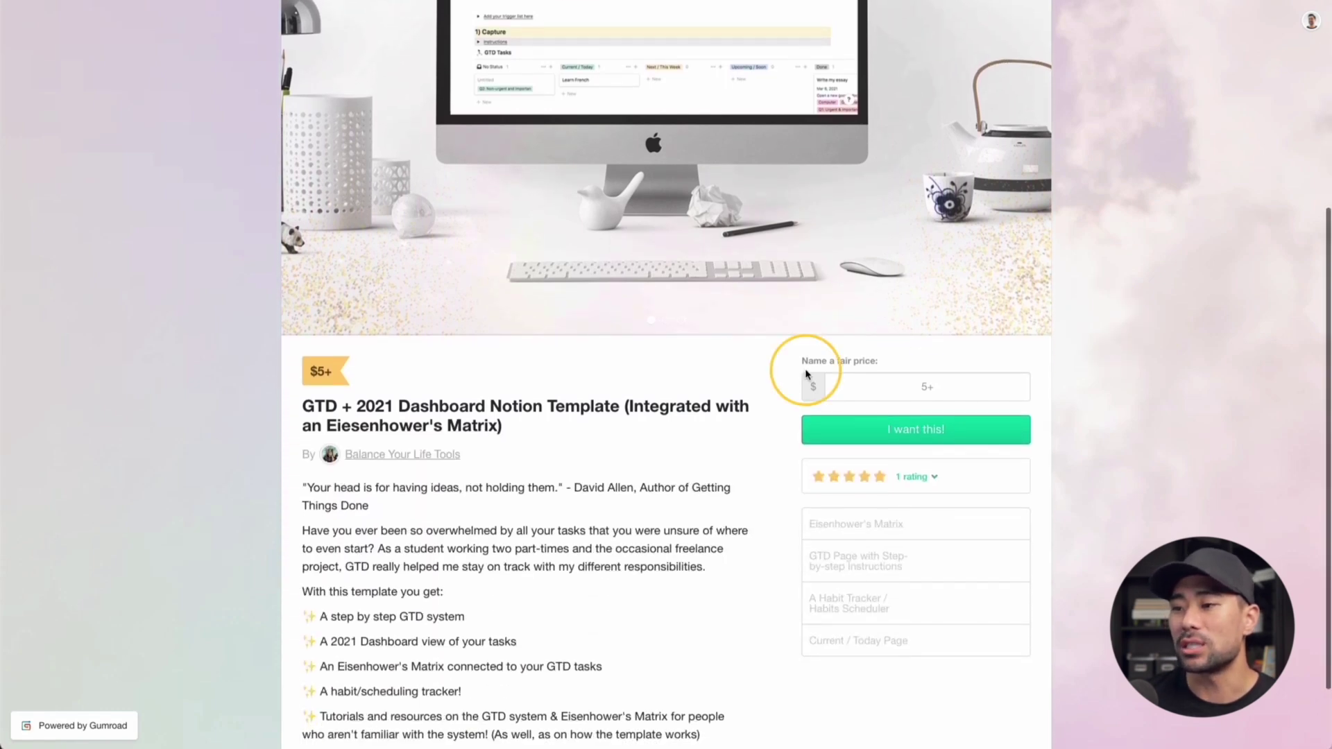
pyautogui.scroll(-3, 794, 412)
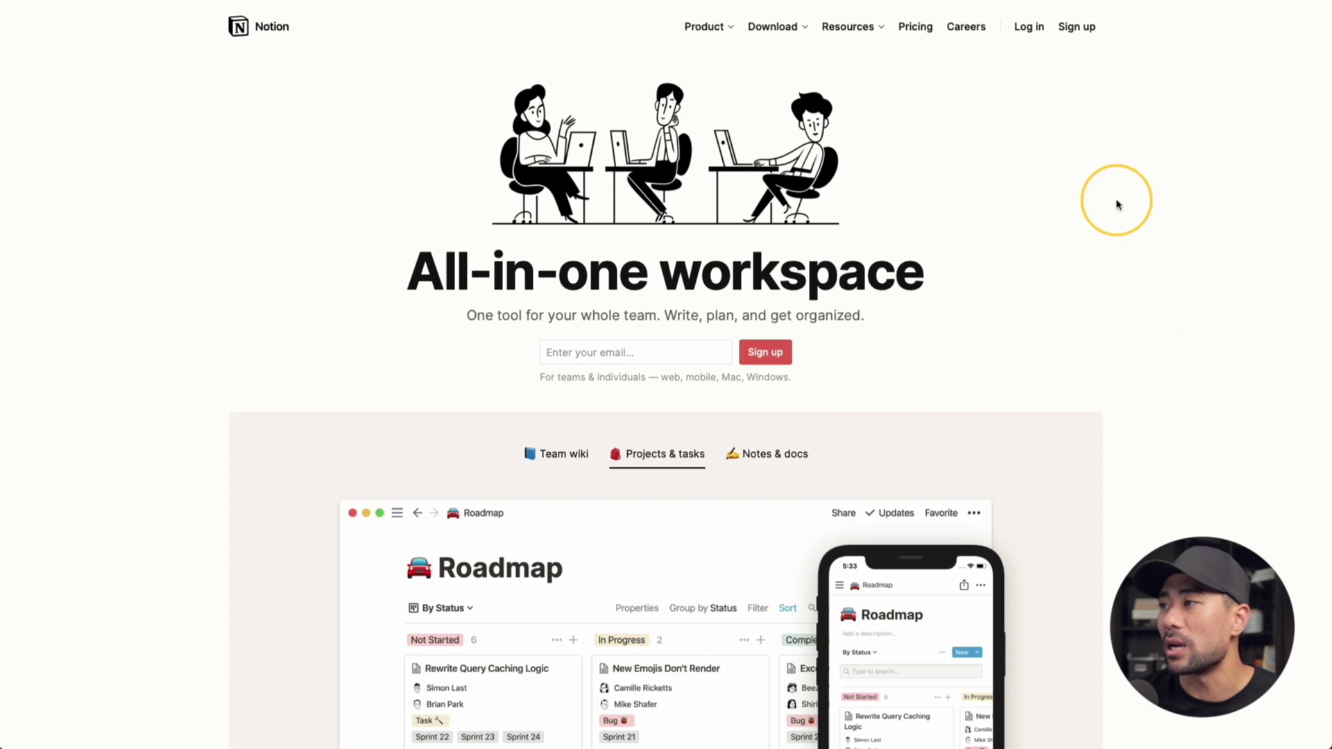
# Step: Open Notion's sign-up page from the homepage's top-right Sign up link
pyautogui.click(1076, 26)
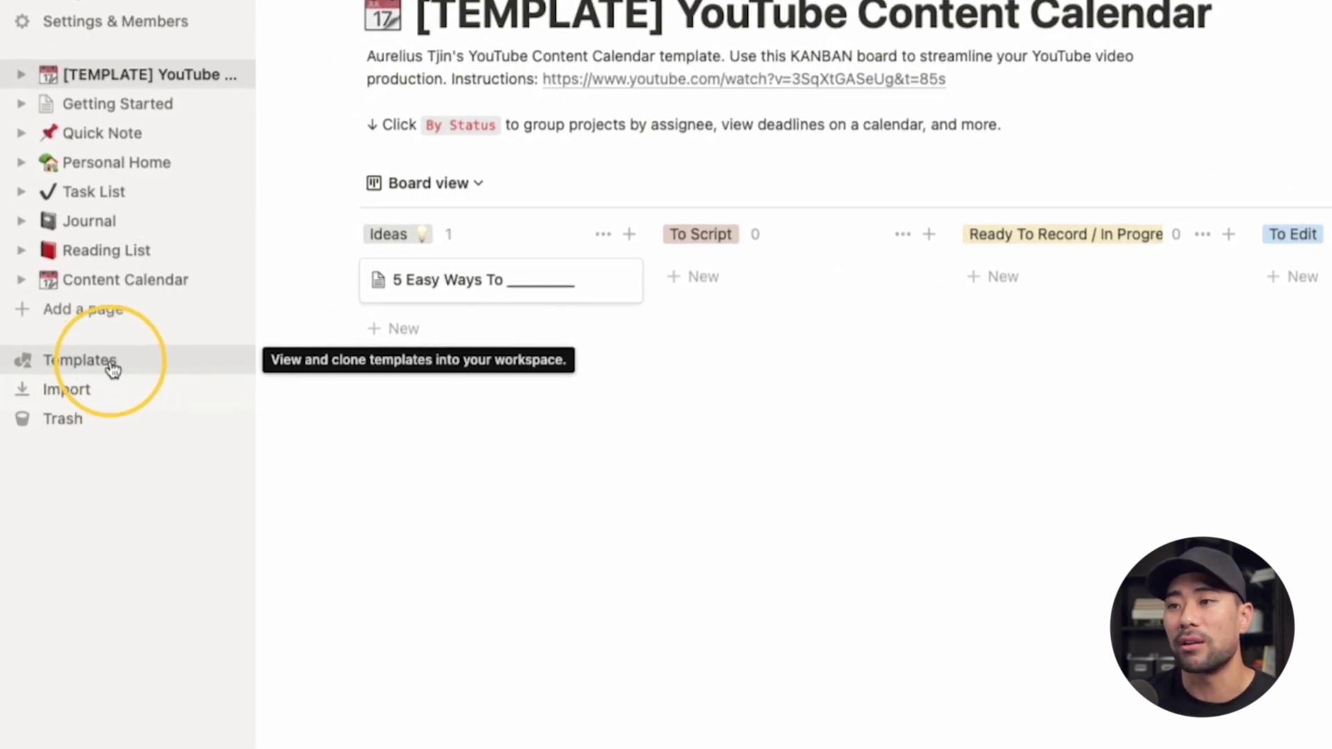
# Step: Open Notion Templates, collapse Education and expand Marketing to reveal Content Calendar
pyautogui.click(111, 366)
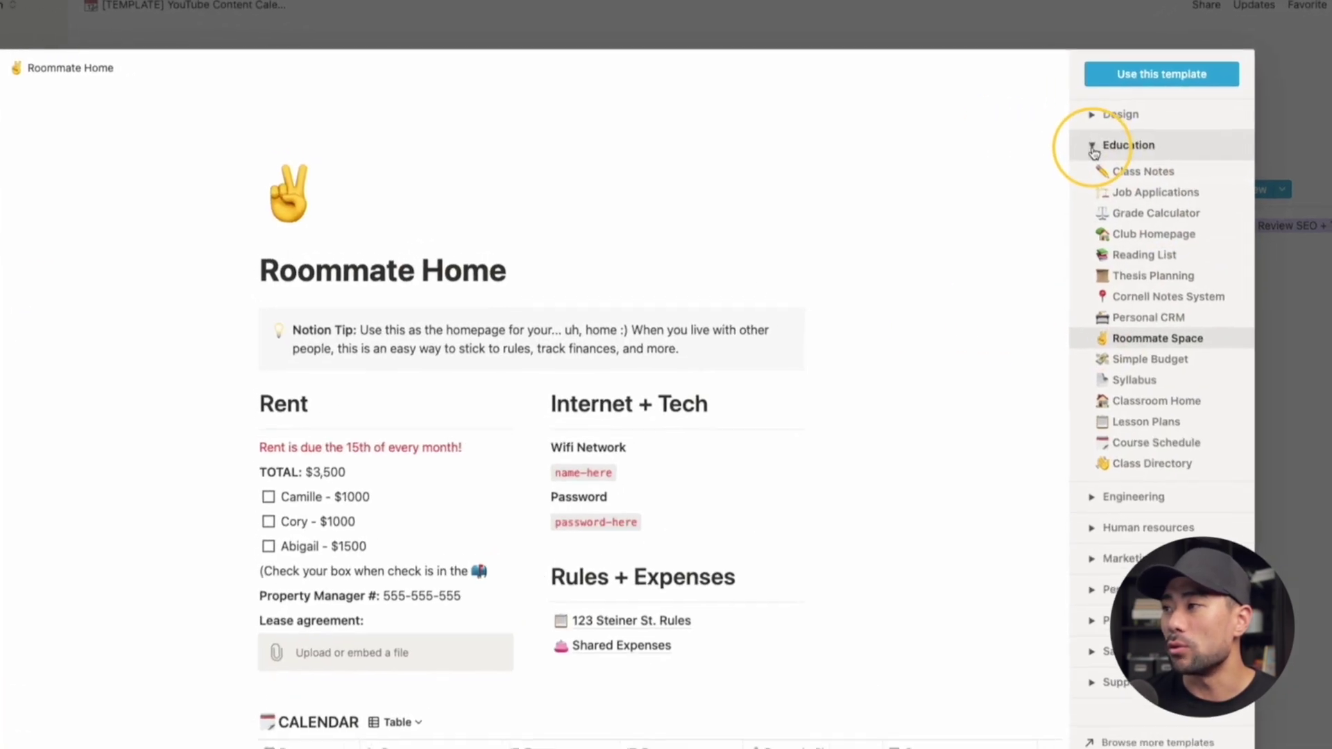
pyautogui.click(1093, 147)
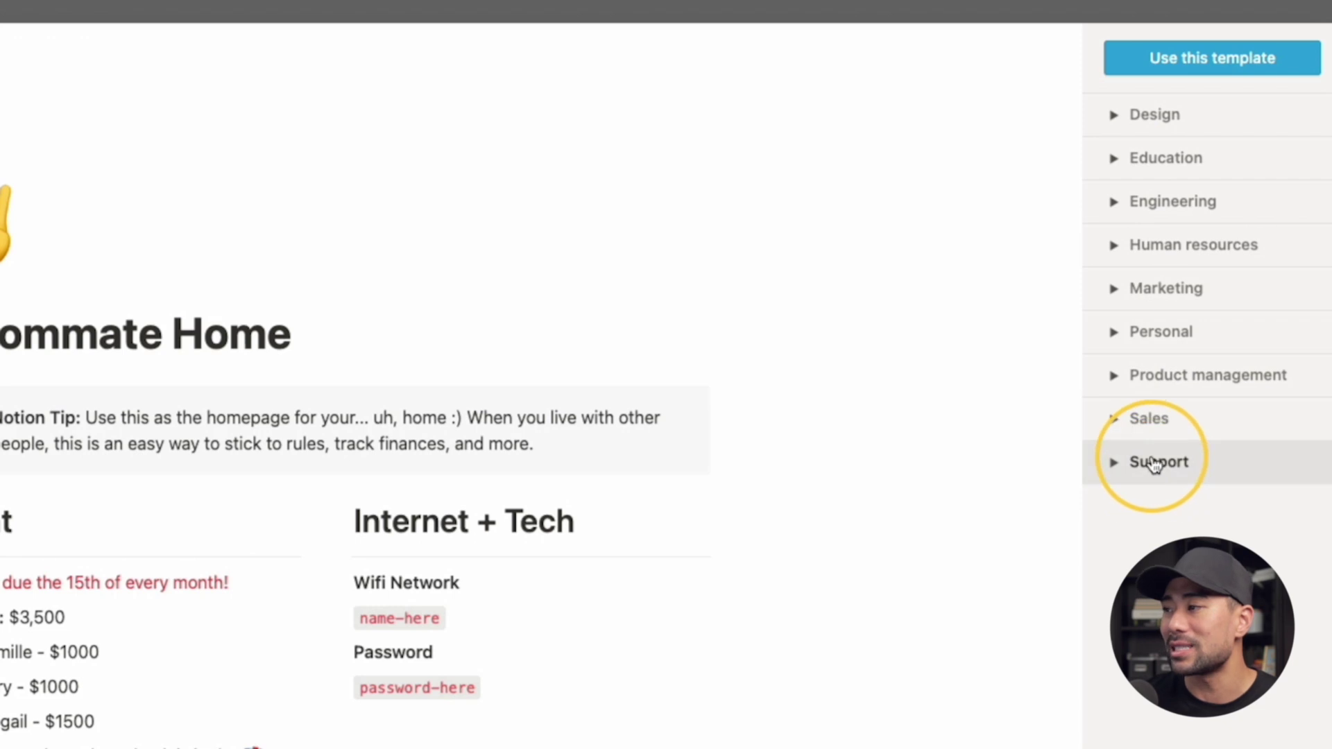
pyautogui.click(1115, 295)
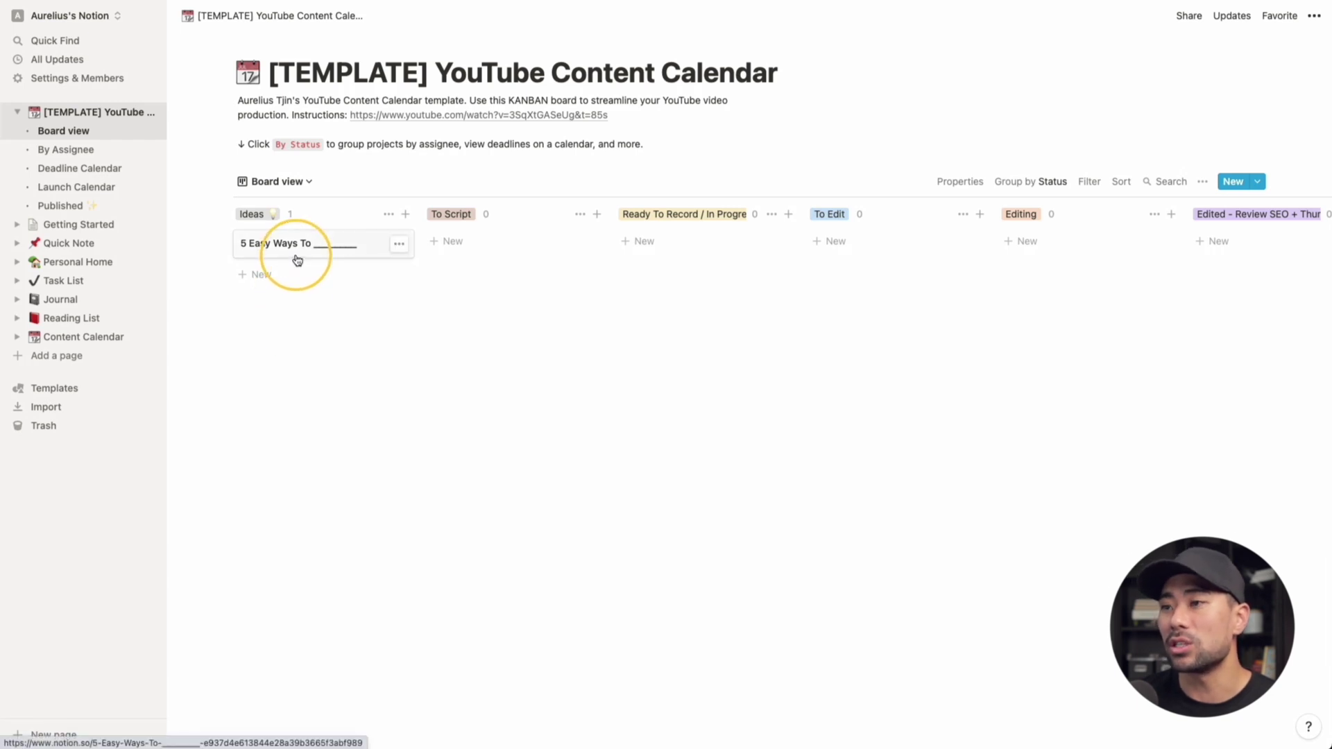
# Step: Move the '5 Easy Ways To ___' card from Ideas into the To Script column
pyautogui.moveTo(360, 255); pyautogui.dragTo(479, 243)
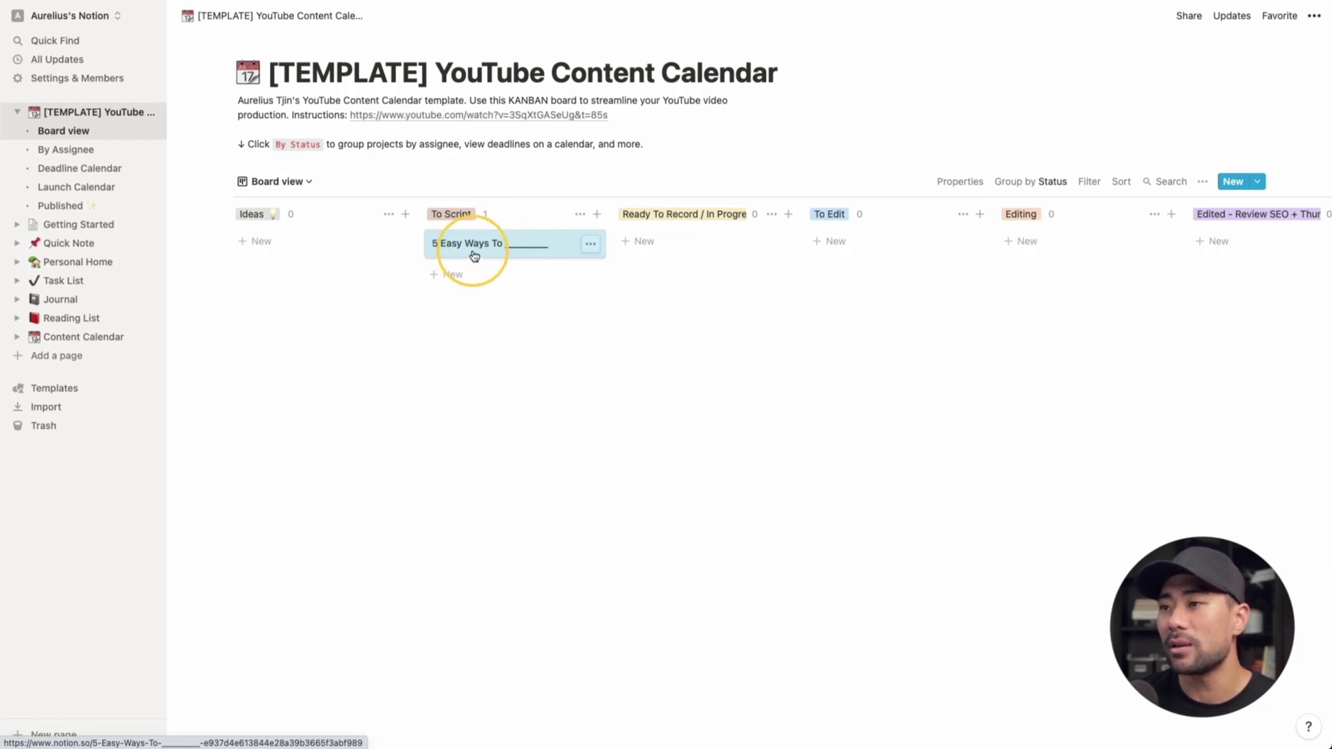
# Step: Apply the {VIDEO TEMPLATE with Examples} template to the '5 Easy Ways To ___' card page
pyautogui.click(493, 252)
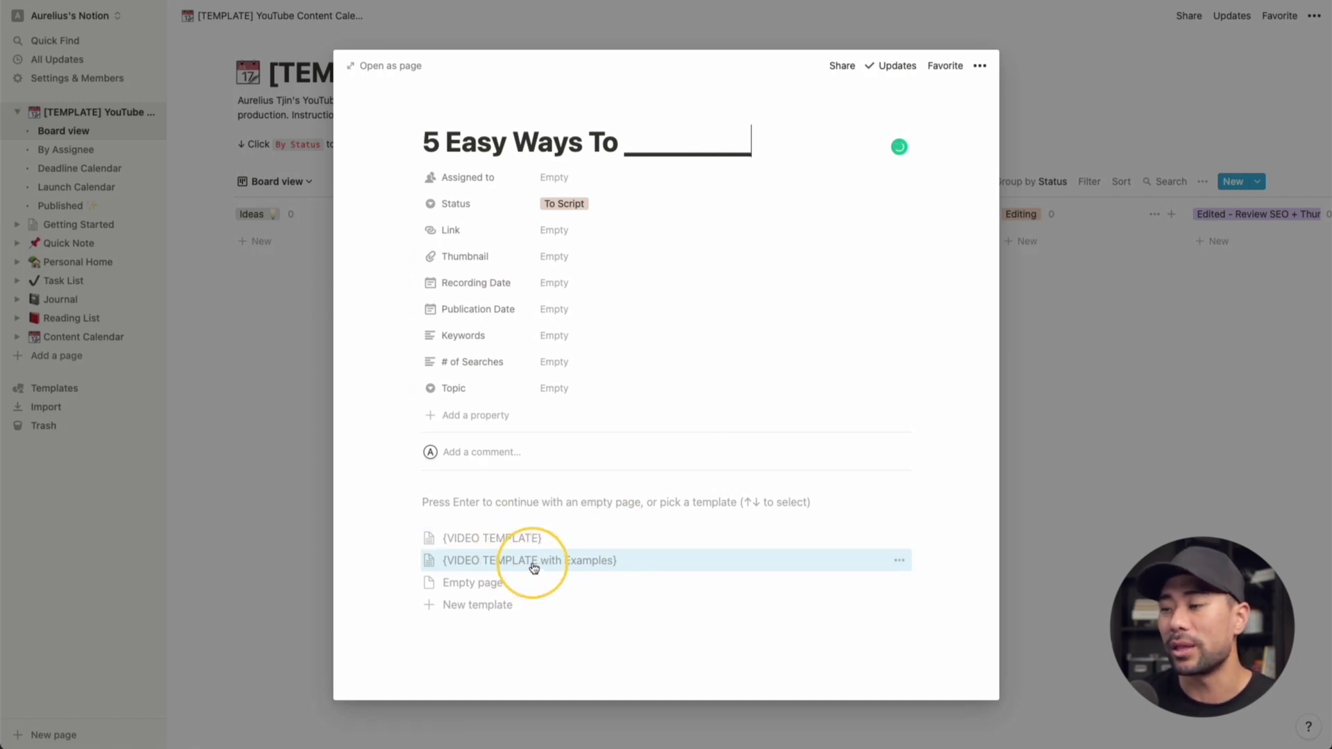
pyautogui.click(576, 568)
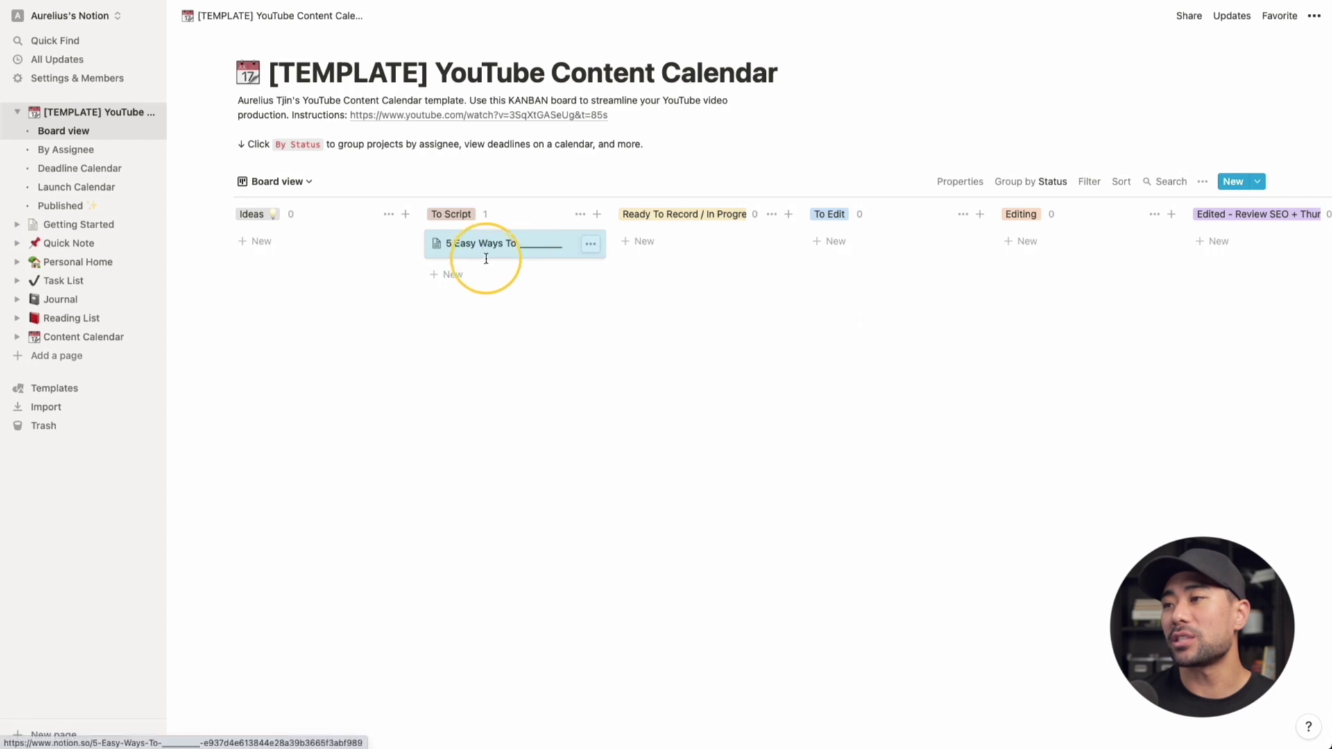
pyautogui.click(557, 321)
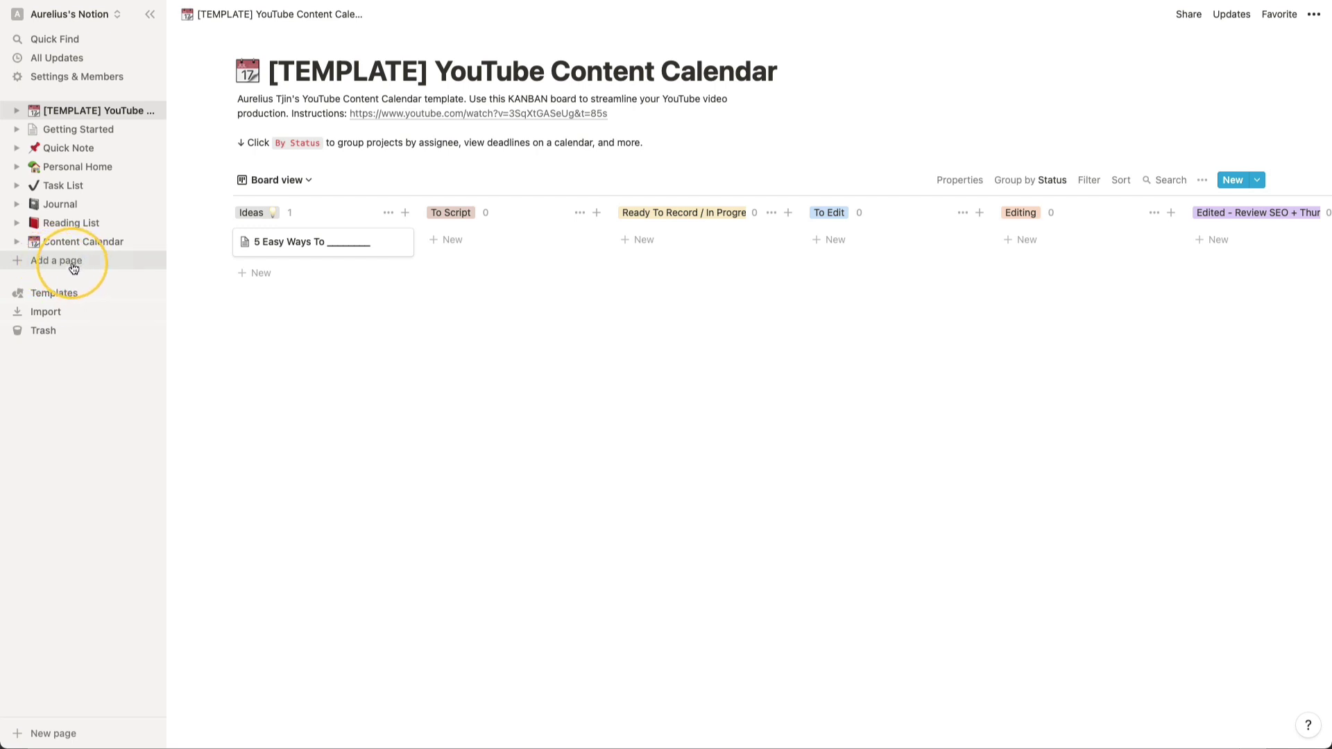
# Step: Create a new page titled 'Dashboard'
pyautogui.click(74, 268)
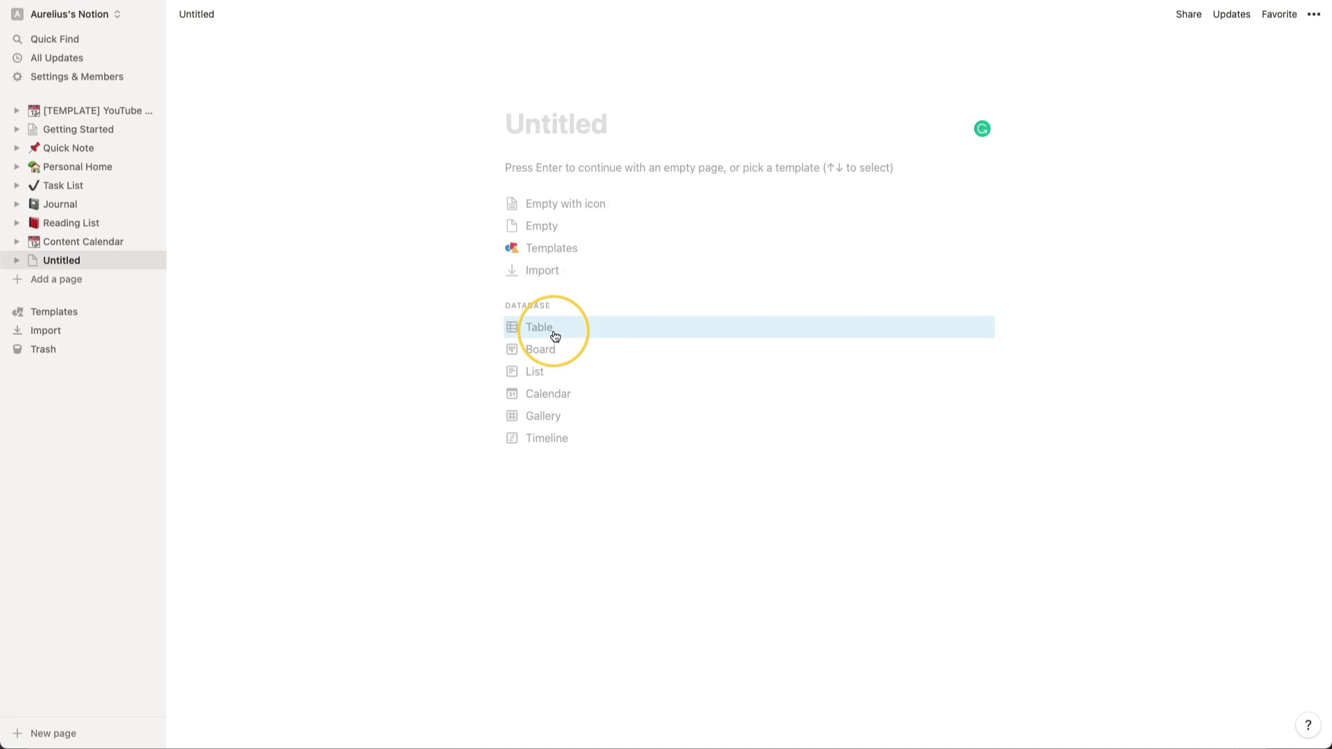
pyautogui.click(562, 131)
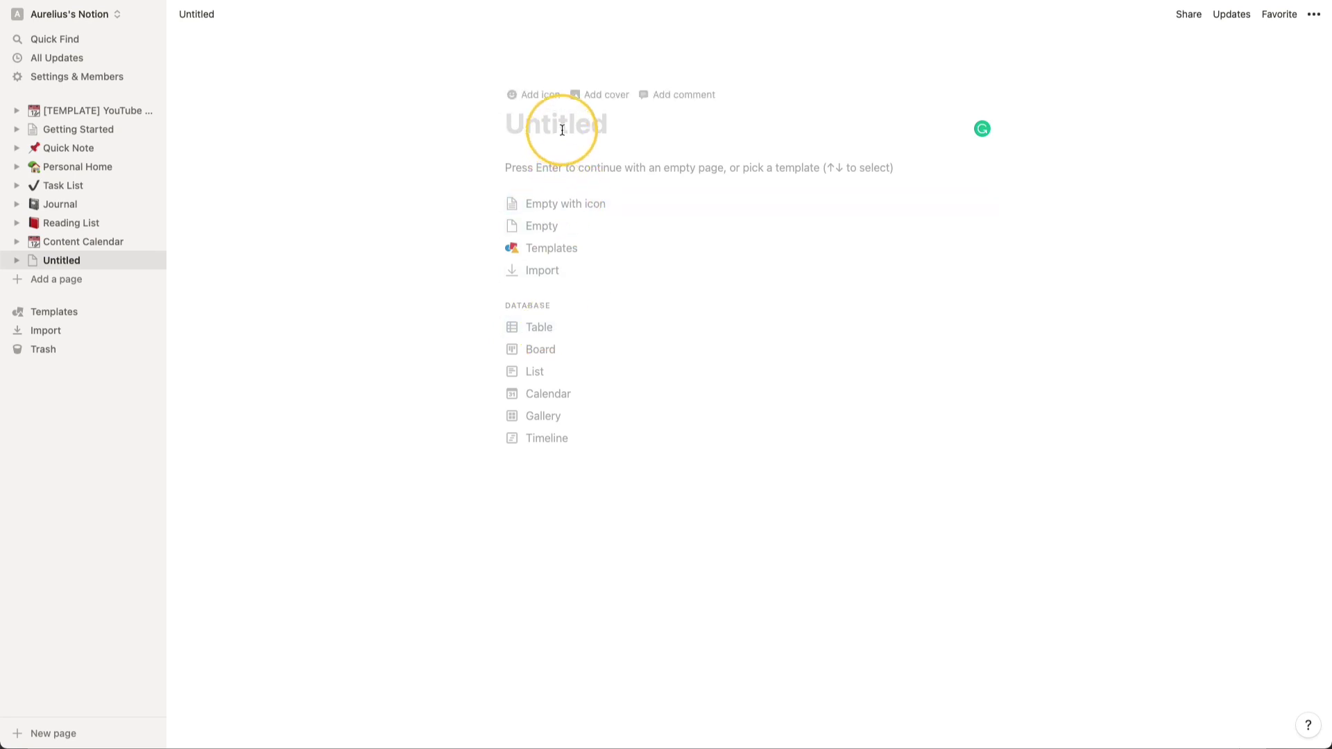
pyautogui.write('Dashboar')
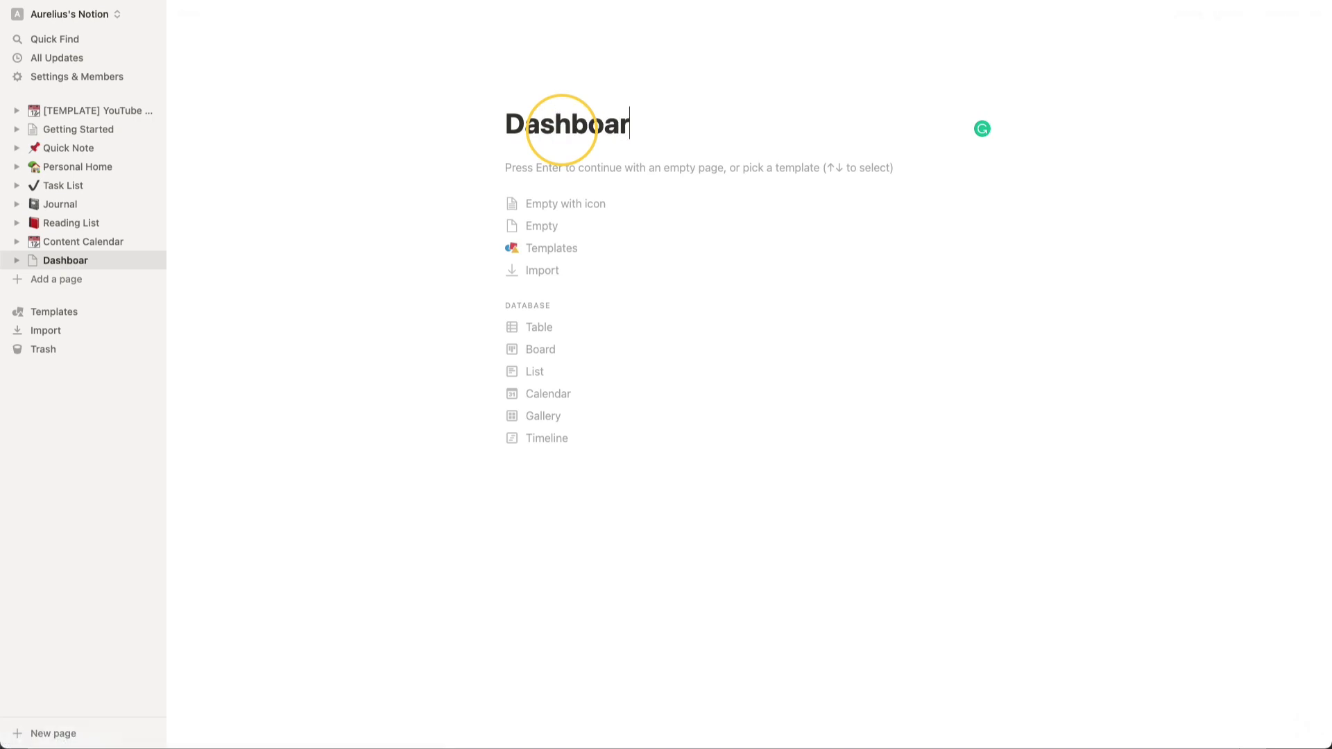
pyautogui.write('d')
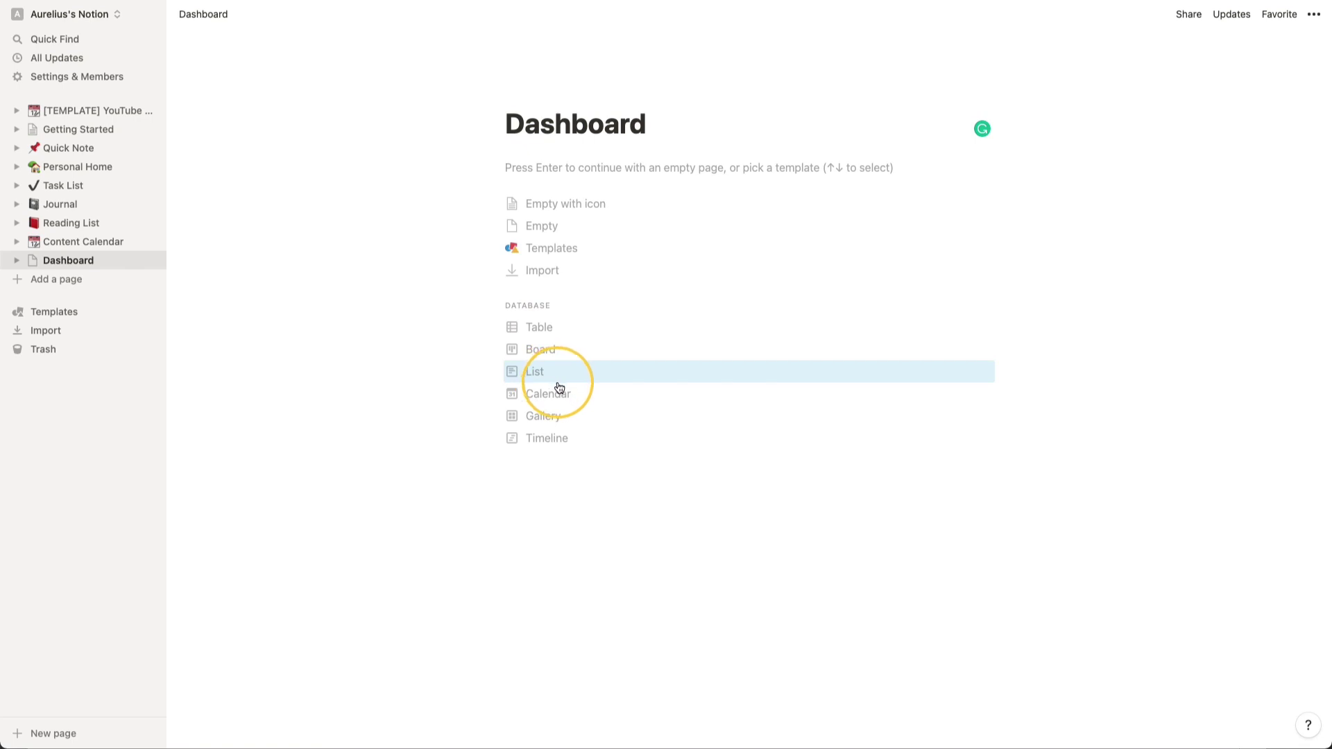
# Step: Add a 'Business' Heading 1, followed by plain 'Personal' and 'Health' lines
pyautogui.click(547, 170)
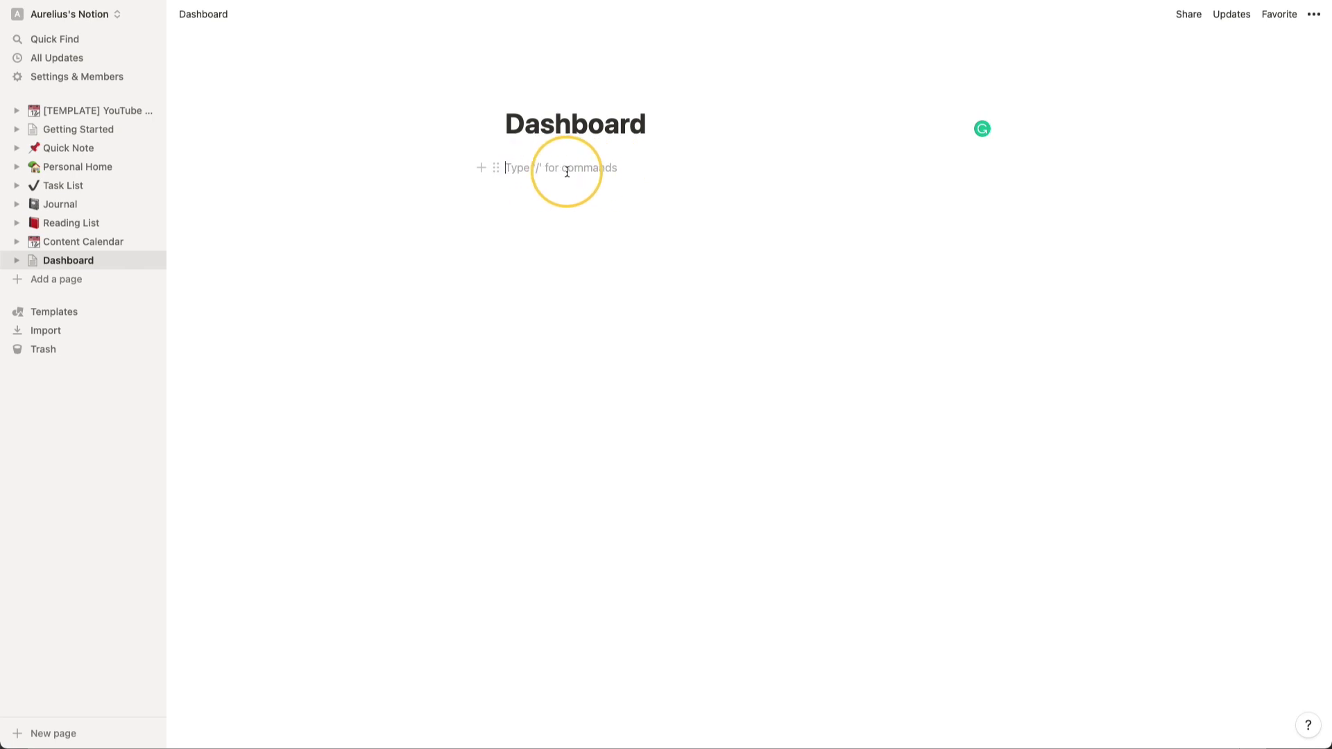
pyautogui.write('/')
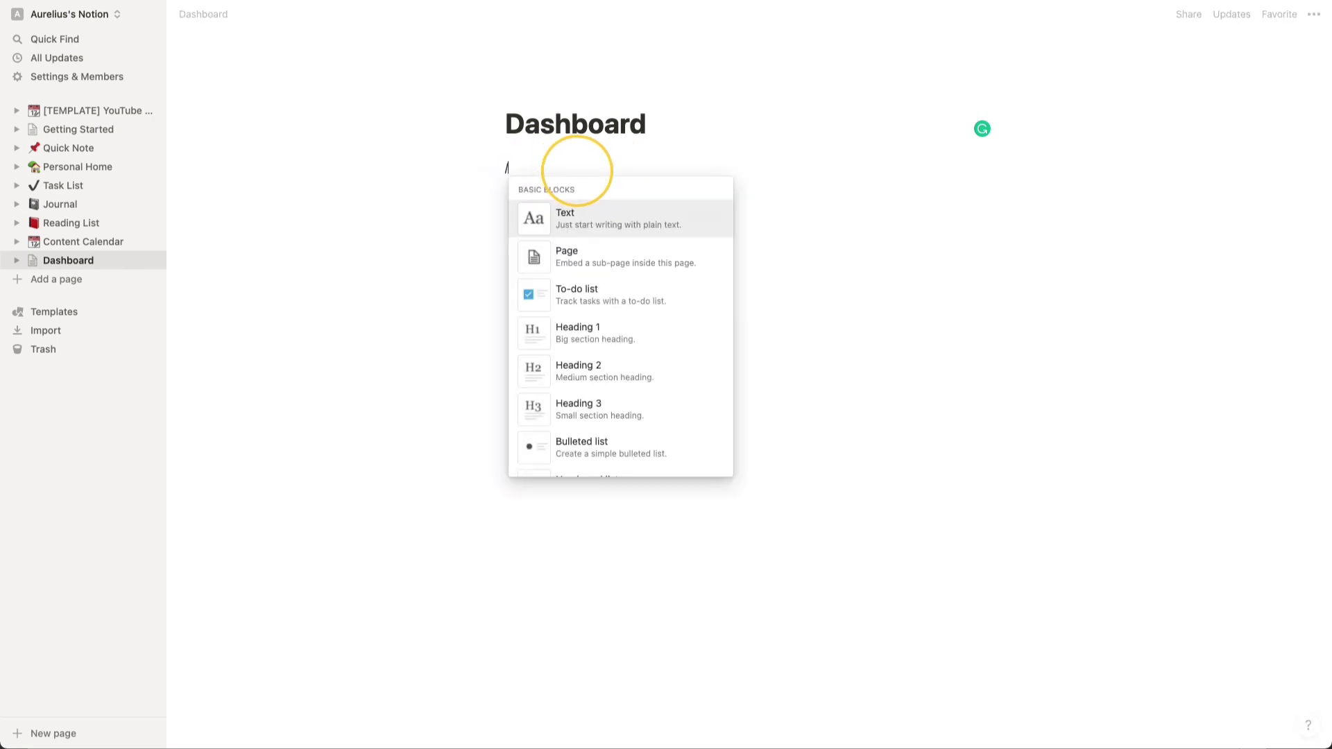
pyautogui.moveTo(596, 224)
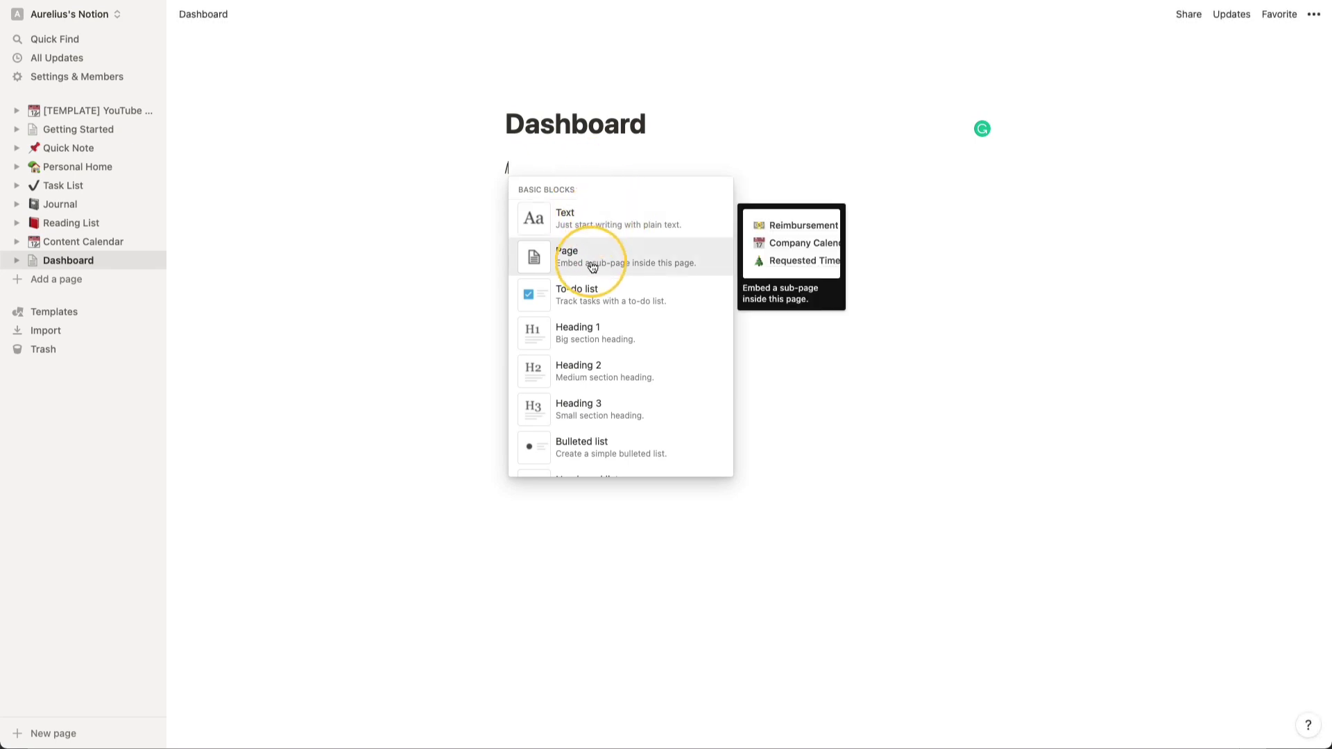
pyautogui.moveTo(598, 305)
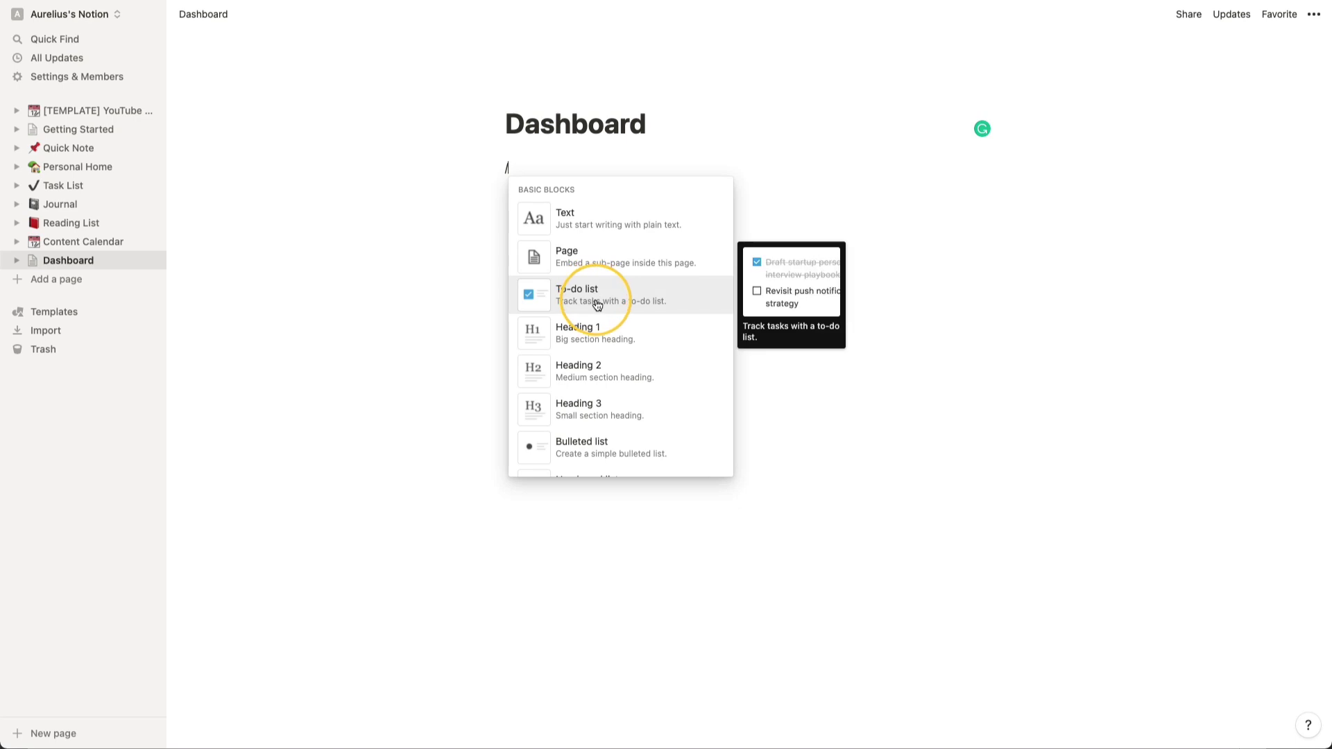
pyautogui.scroll(-2, 598, 305)
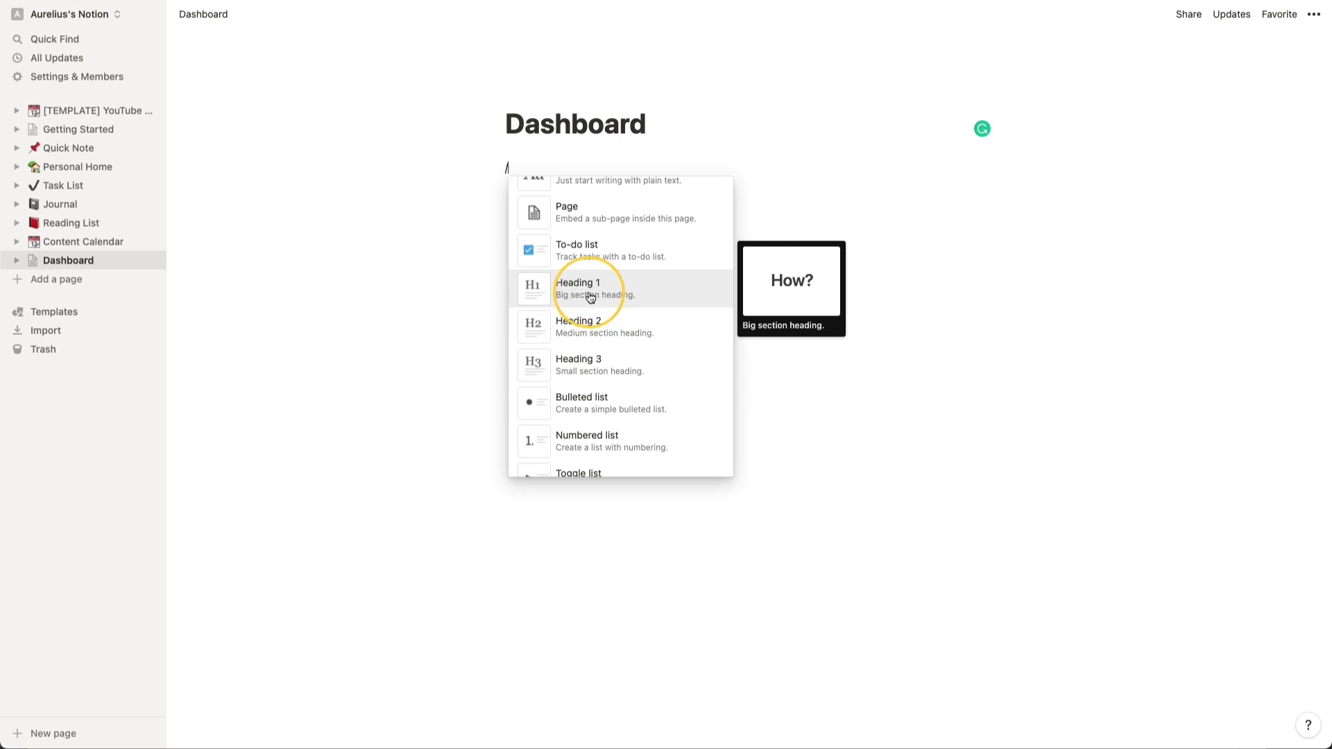
pyautogui.click(589, 297)
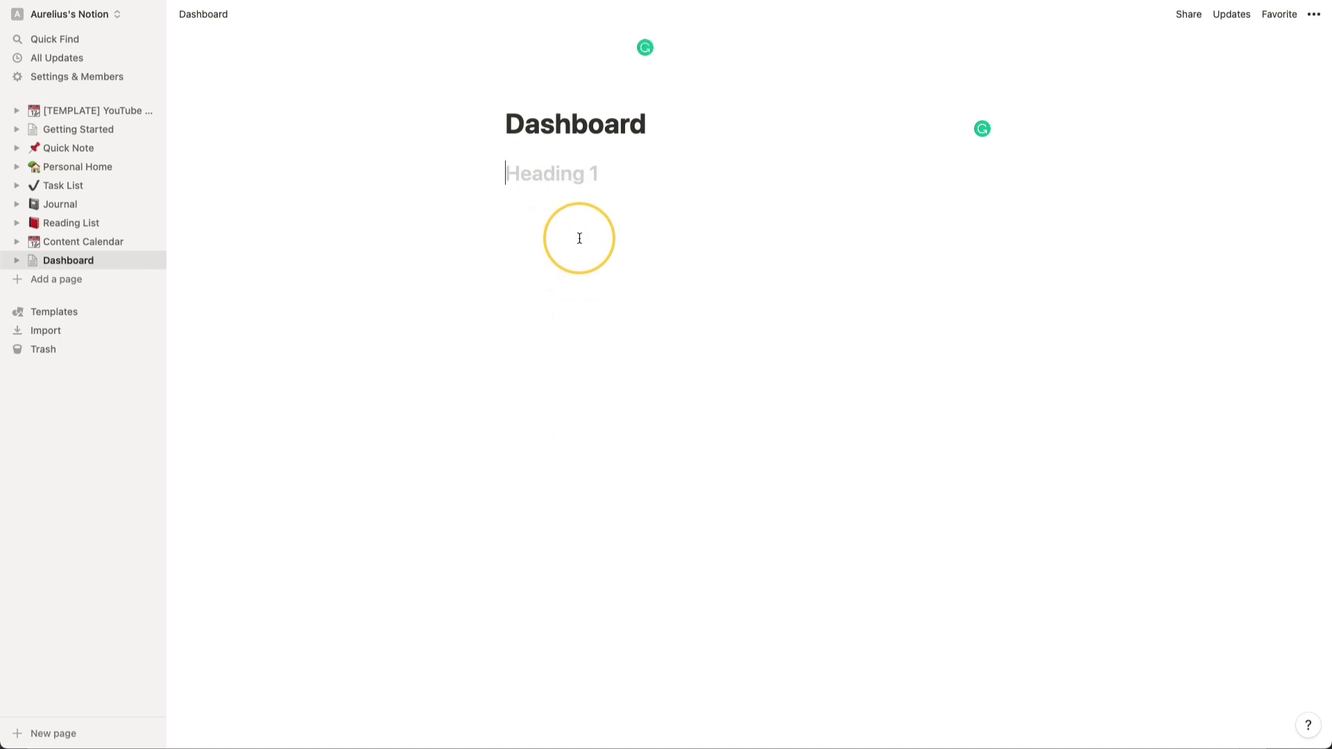
pyautogui.write('Business')
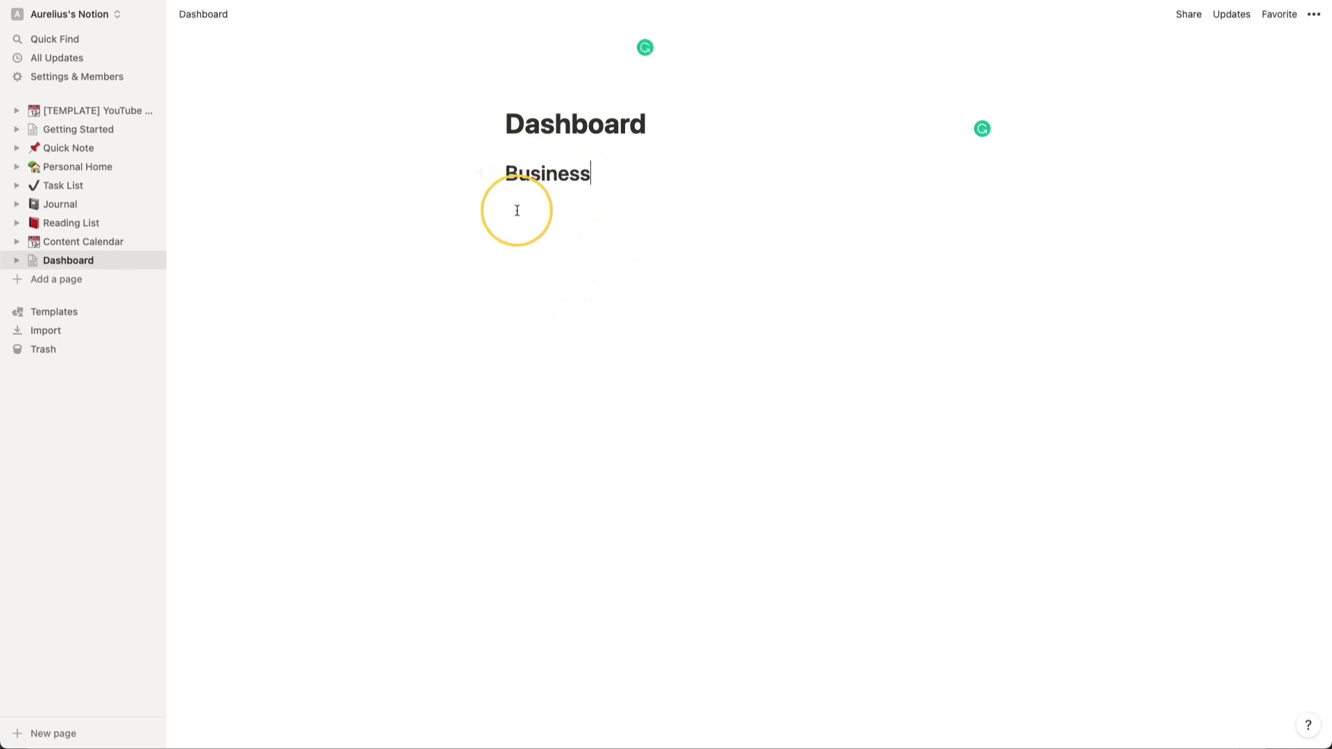
pyautogui.press('Return')
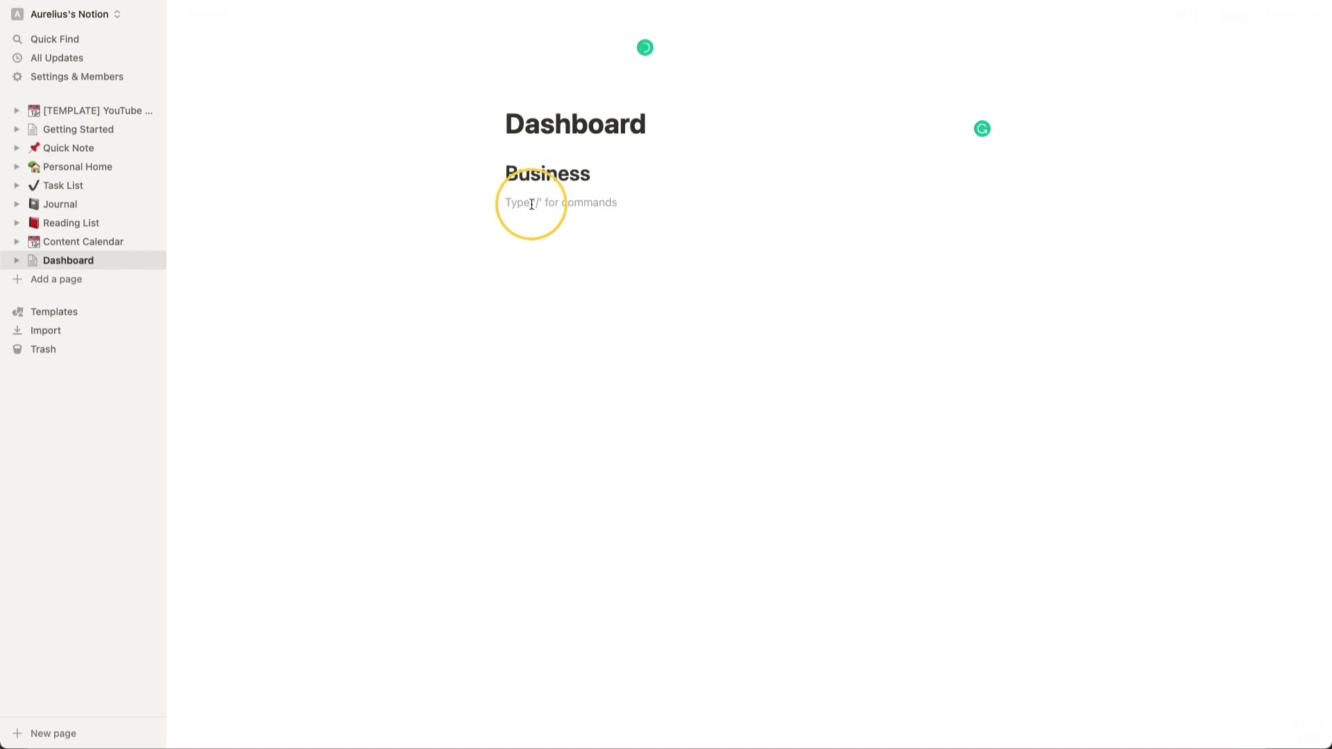
pyautogui.write('Personal')
pyautogui.press('Return')
pyautogui.write('Health')
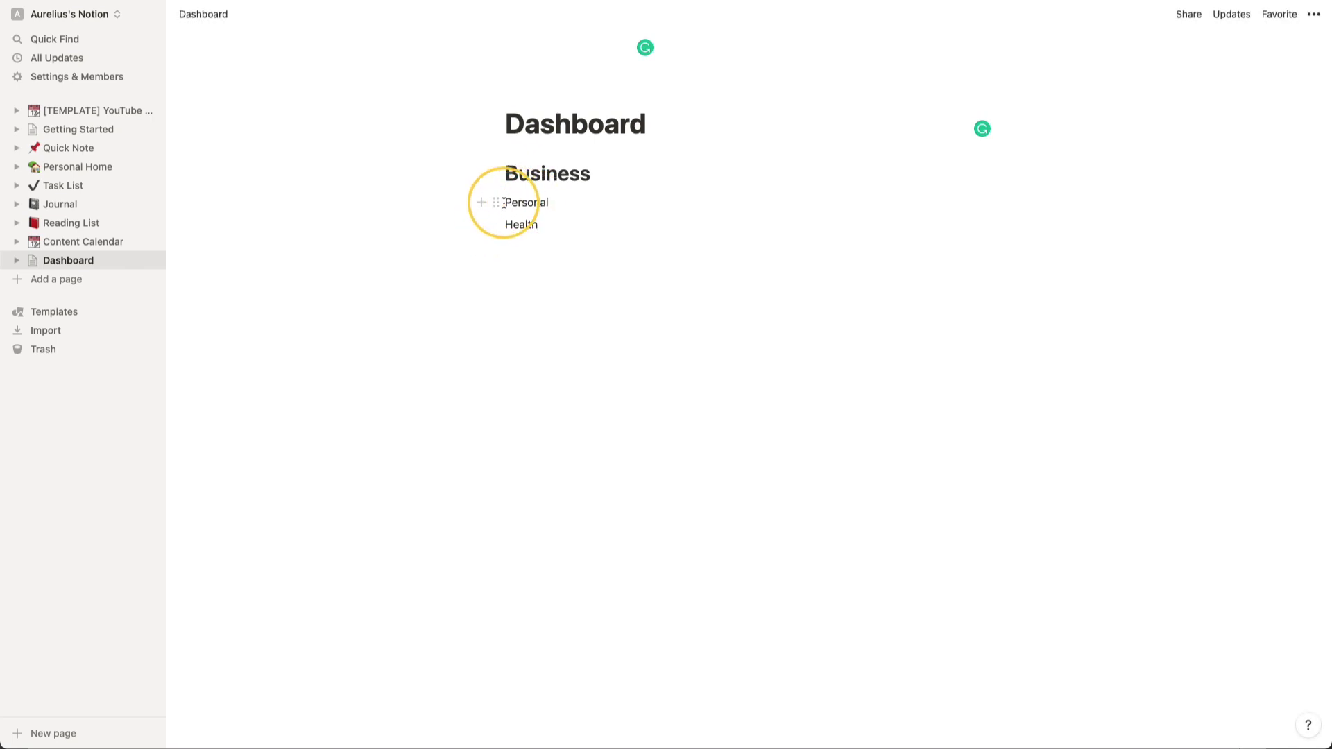
# Step: Turn the Personal line into a heading
pyautogui.moveTo(504, 202); pyautogui.dragTo(566, 202)
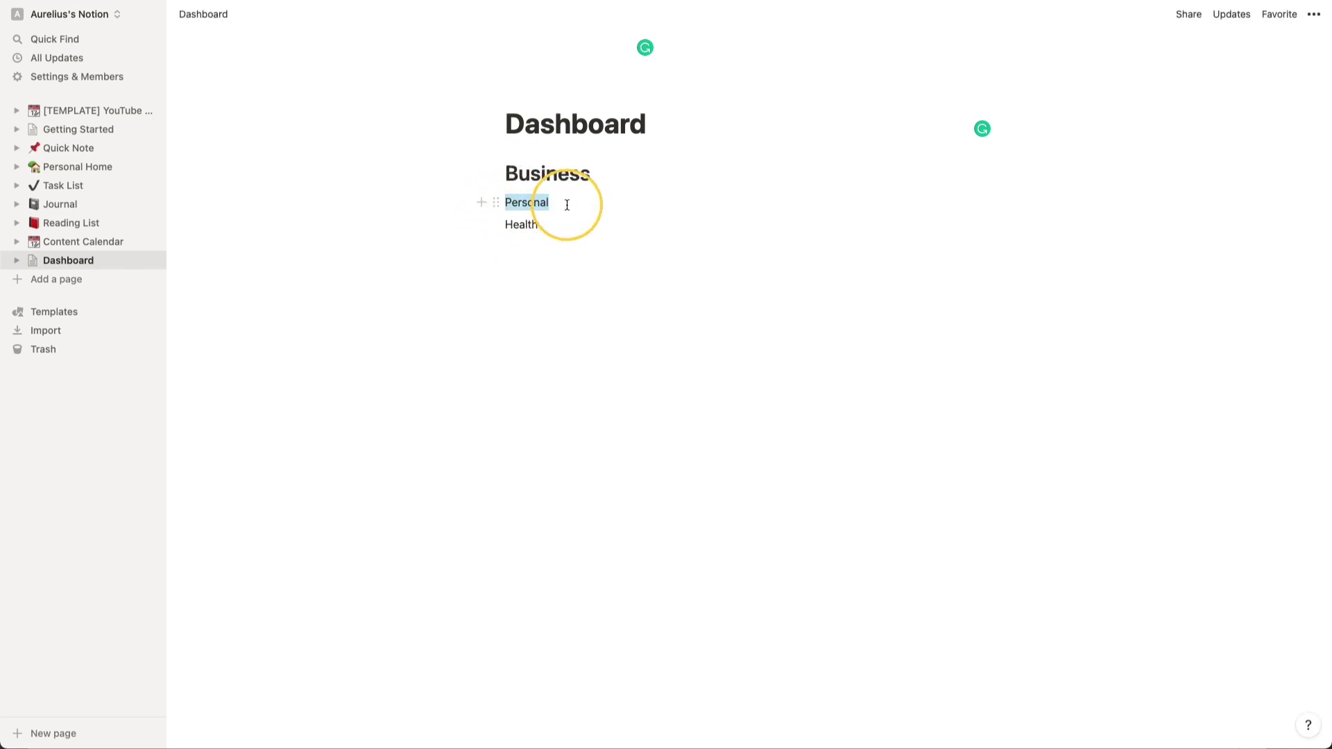
pyautogui.click(521, 203)
pyautogui.click(494, 203)
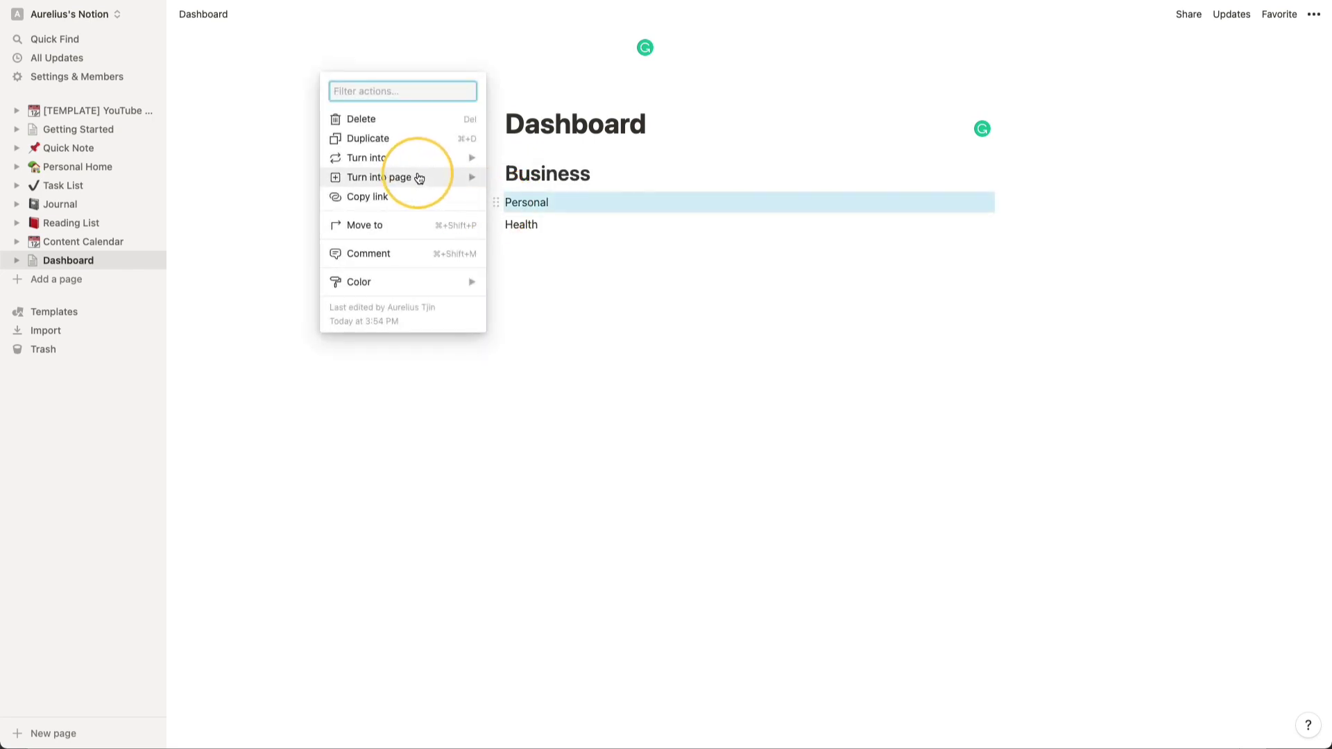
pyautogui.moveTo(470, 158)
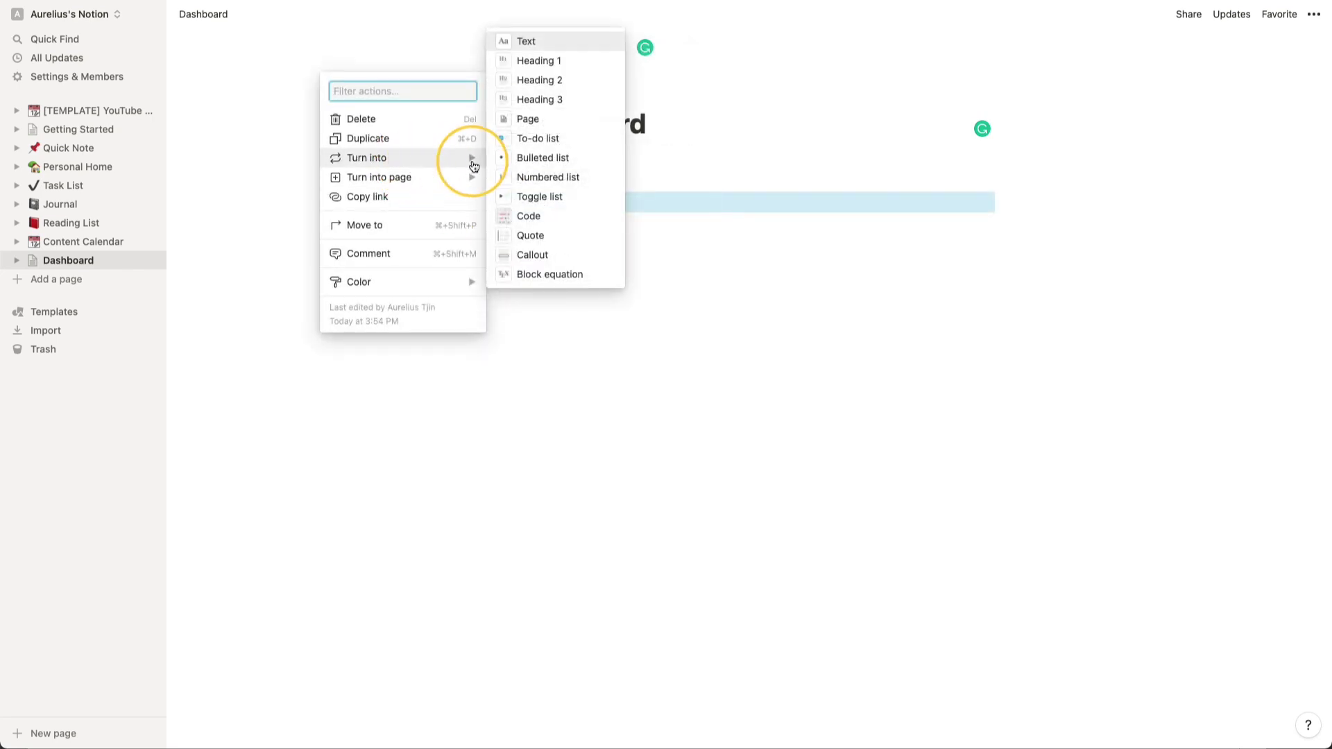
pyautogui.click(540, 80)
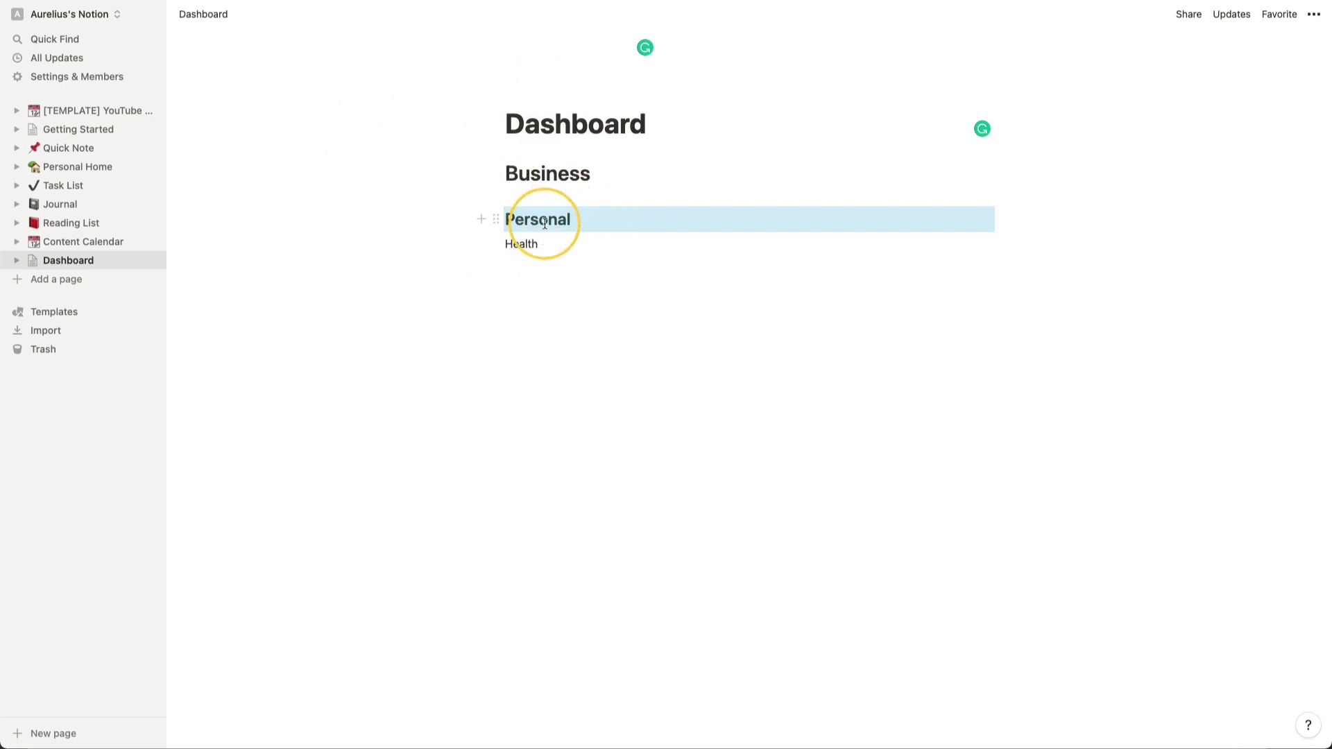
# Step: Make Business a smaller heading and turn Health into a Heading 2, adding a line below
pyautogui.click(555, 174)
pyautogui.doubleClick(556, 174)
pyautogui.click(495, 172)
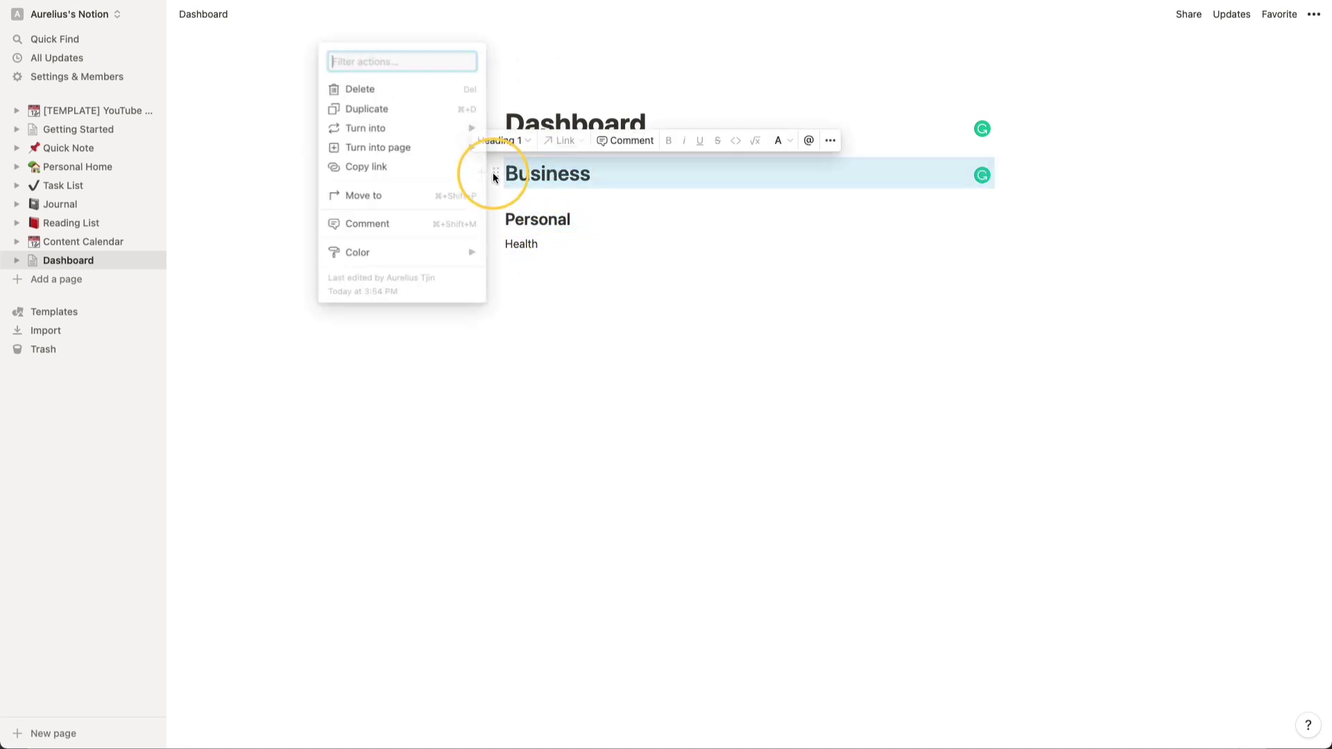
pyautogui.moveTo(446, 128)
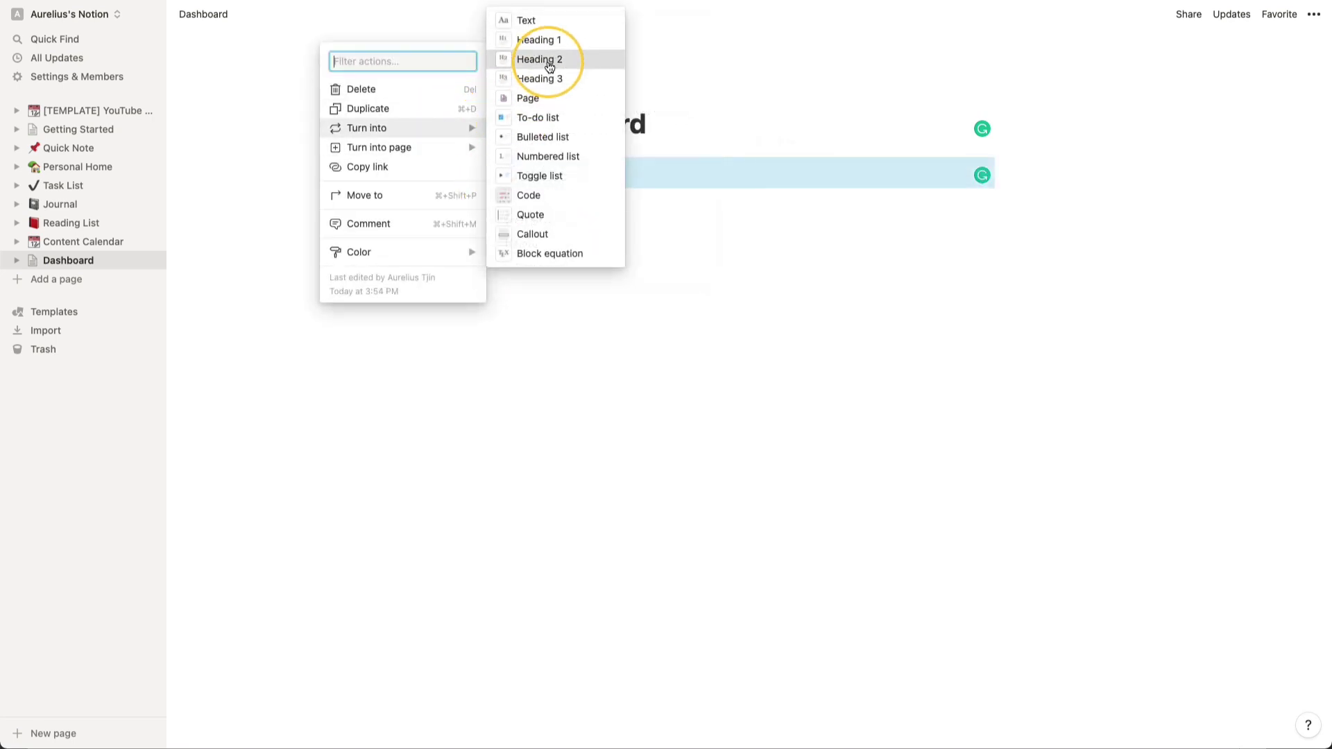
pyautogui.click(534, 59)
pyautogui.click(527, 238)
pyautogui.press('super+alt+2')
pyautogui.press('Return')
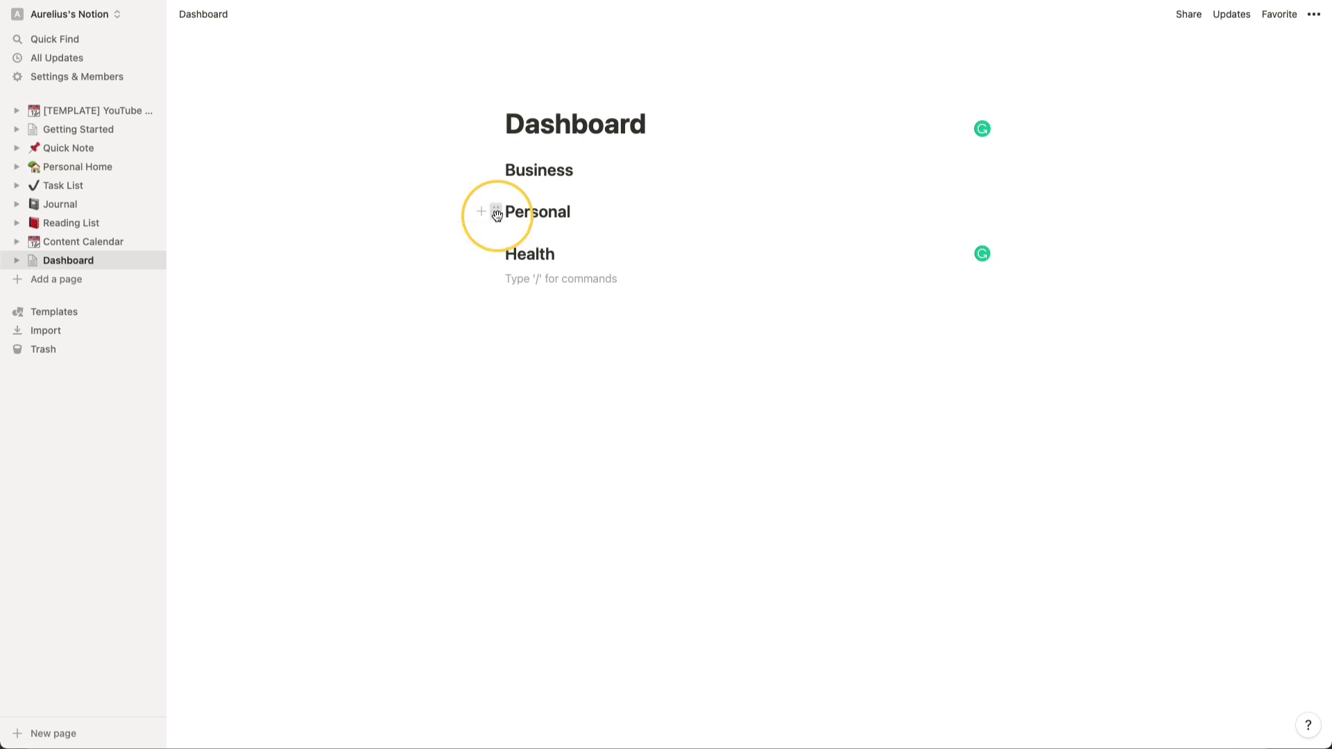
# Step: Put Personal in a second column beside Business and add an empty line under Business
pyautogui.moveTo(490, 208)
pyautogui.mouseDown()
pyautogui.moveTo(698, 212)
pyautogui.moveTo(992, 177)
pyautogui.mouseUp()
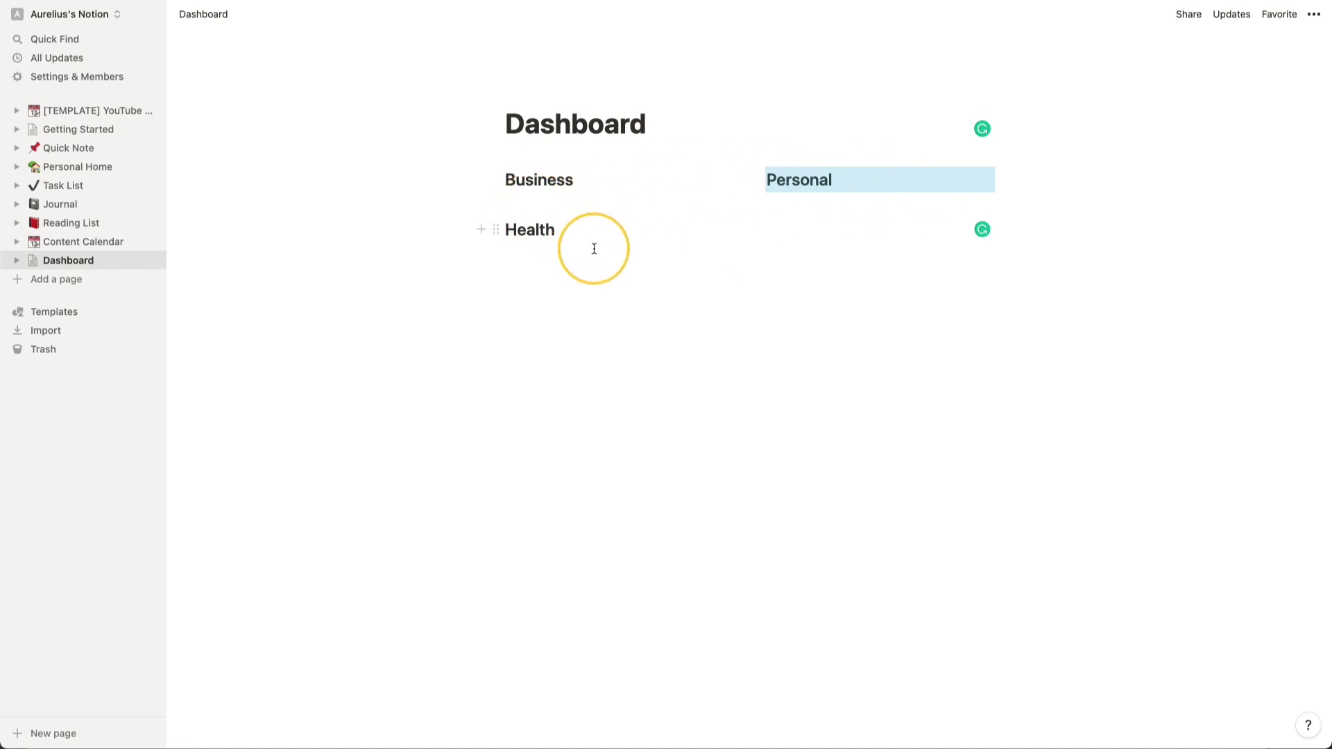
pyautogui.click(529, 203)
pyautogui.click(661, 437)
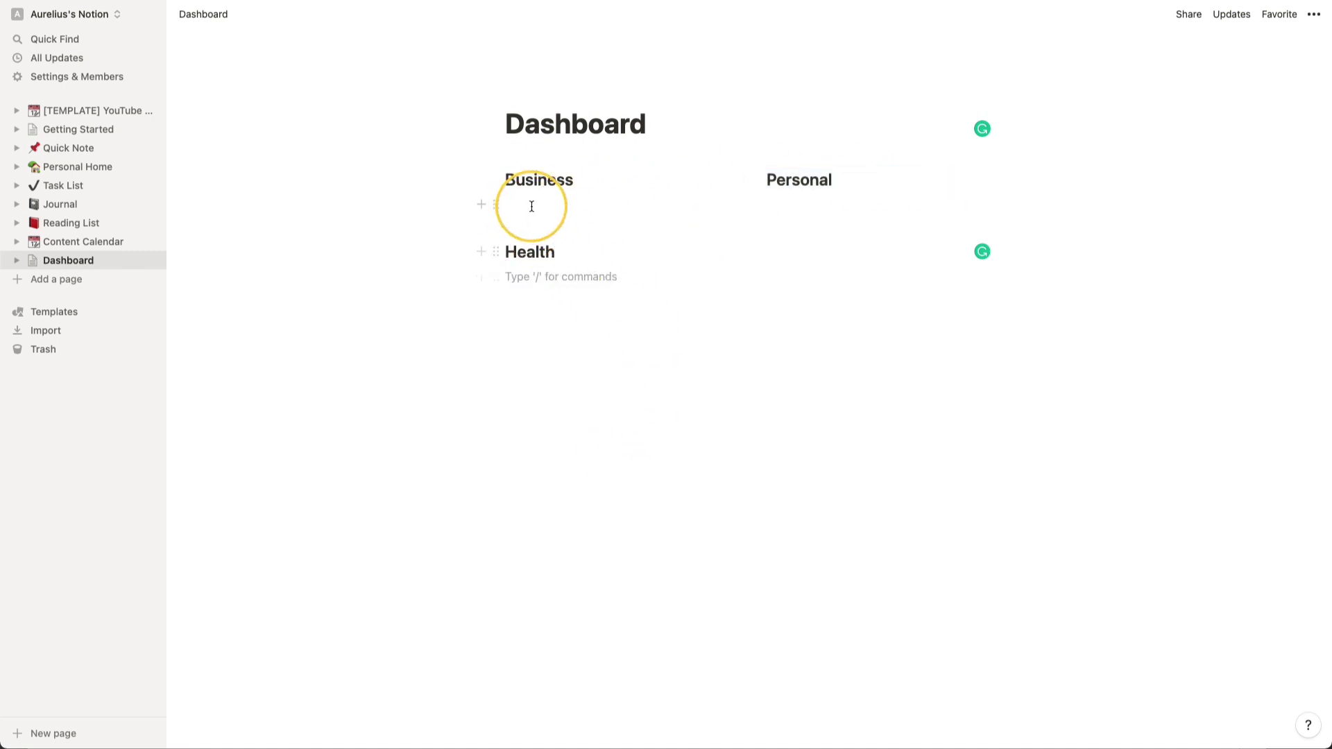
pyautogui.click(497, 204)
pyautogui.moveTo(416, 164)
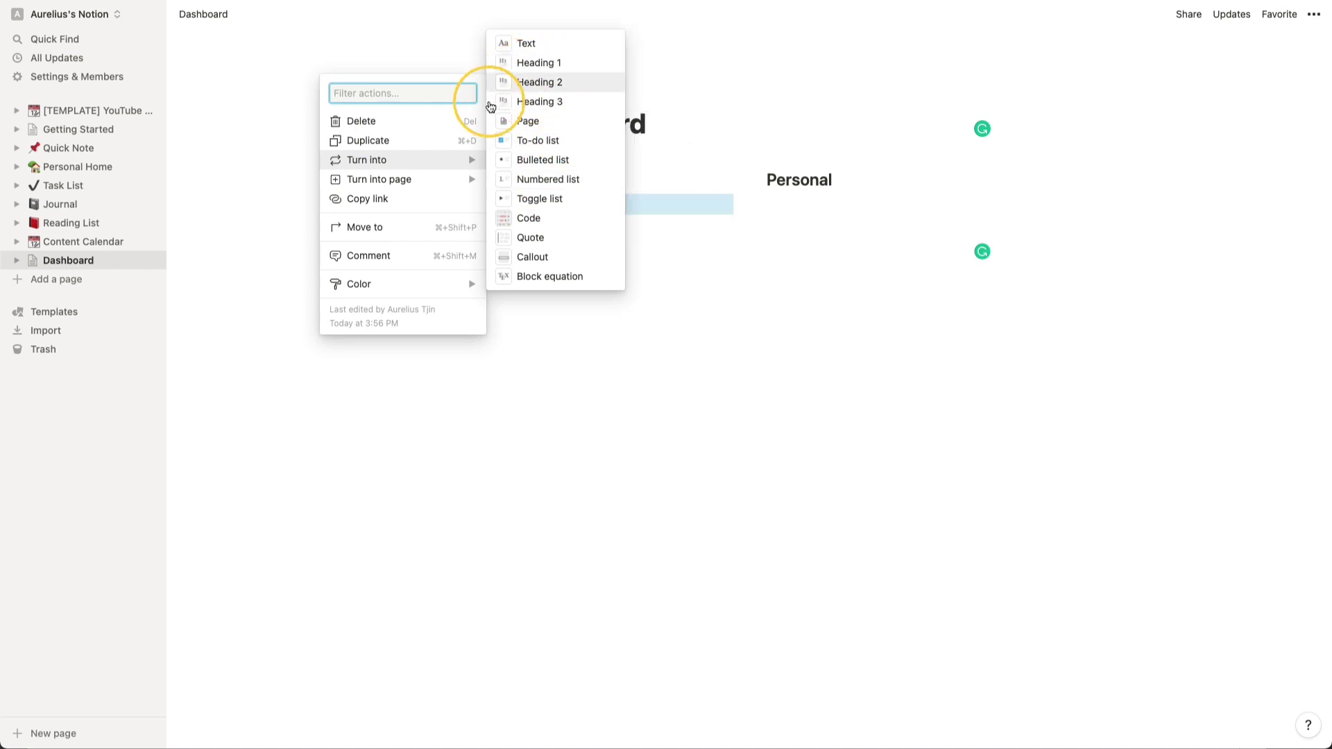
# Step: Convert the blank line under Business into a page titled 'Accounting', then open that page from the Dashboard
pyautogui.click(538, 123)
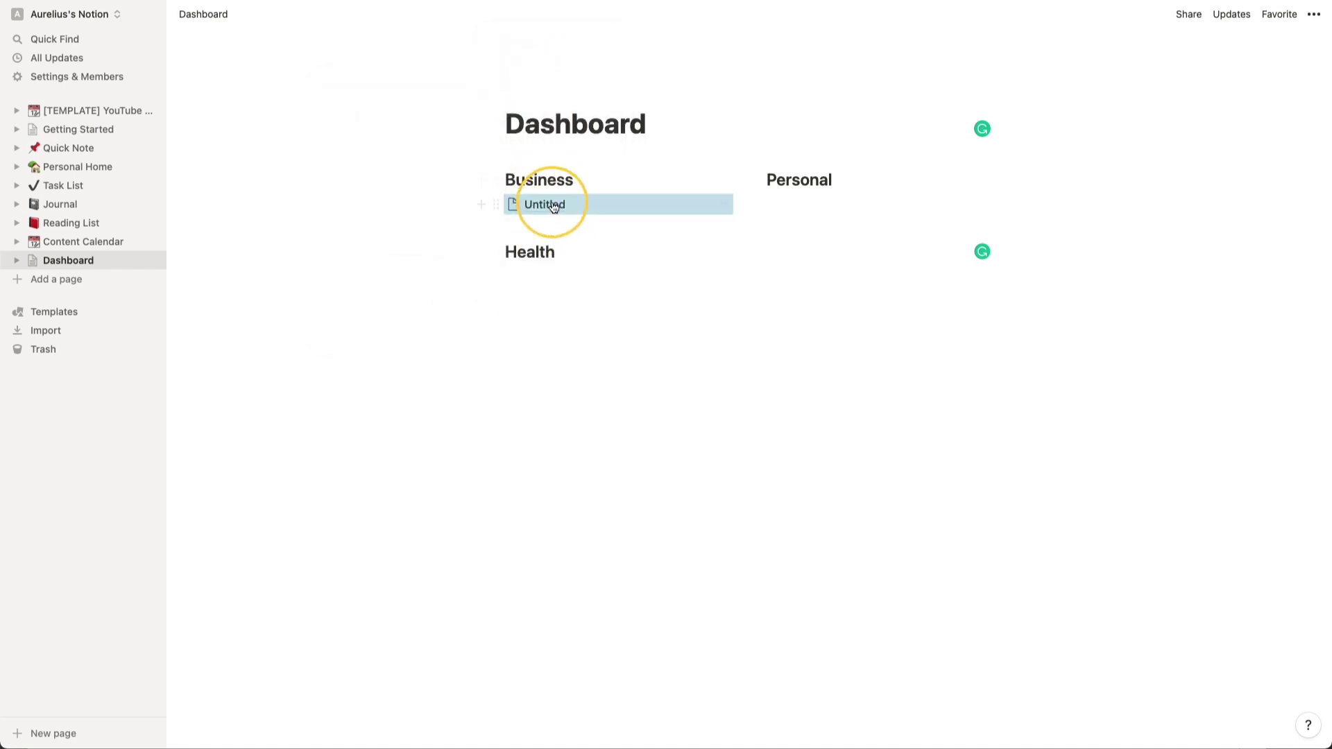
pyautogui.click(545, 204)
pyautogui.click(573, 131)
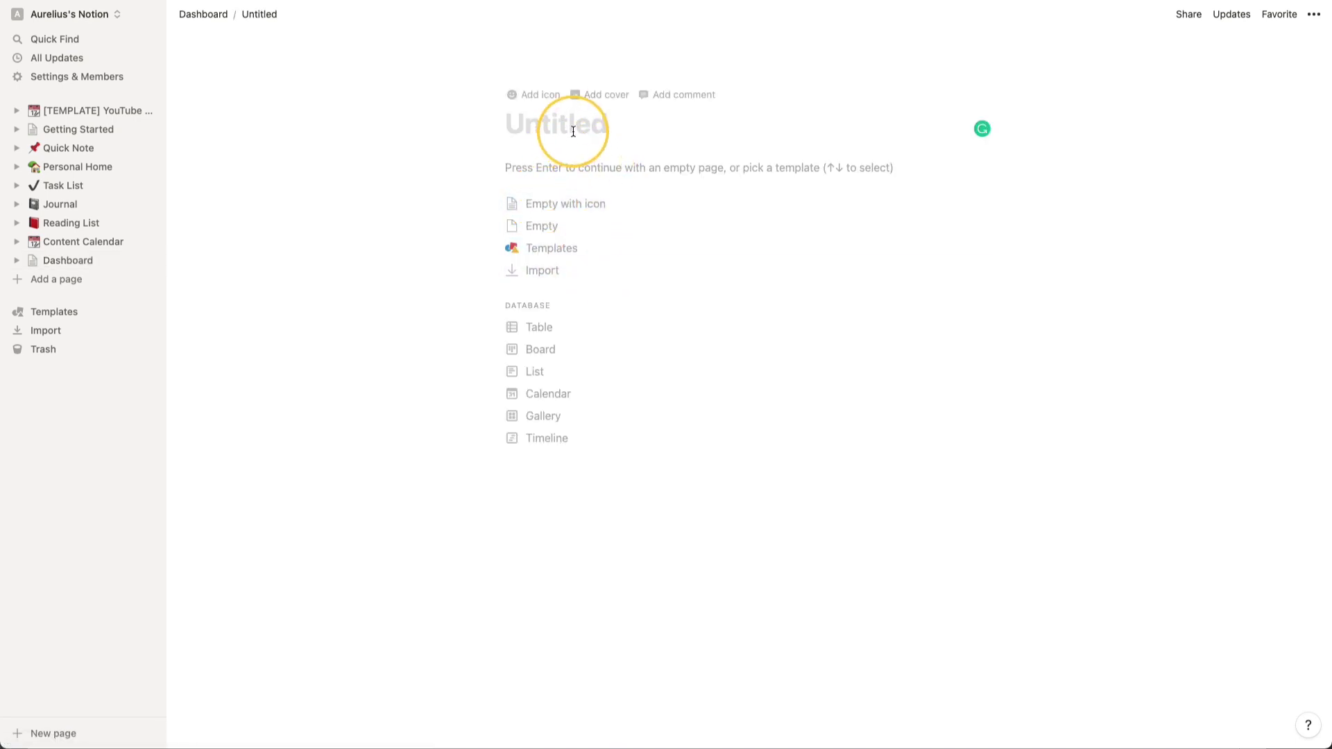
pyautogui.write('Accounting')
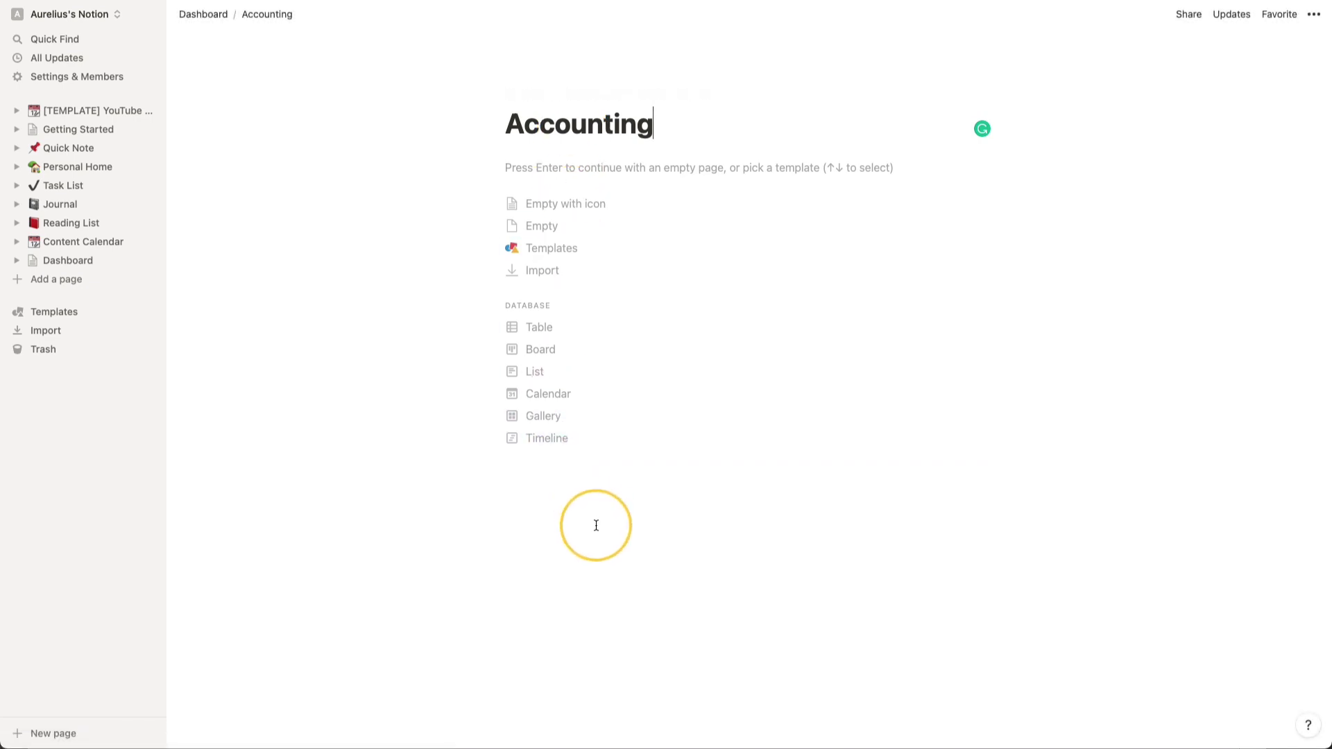
pyautogui.press('Return')
pyautogui.click(74, 261)
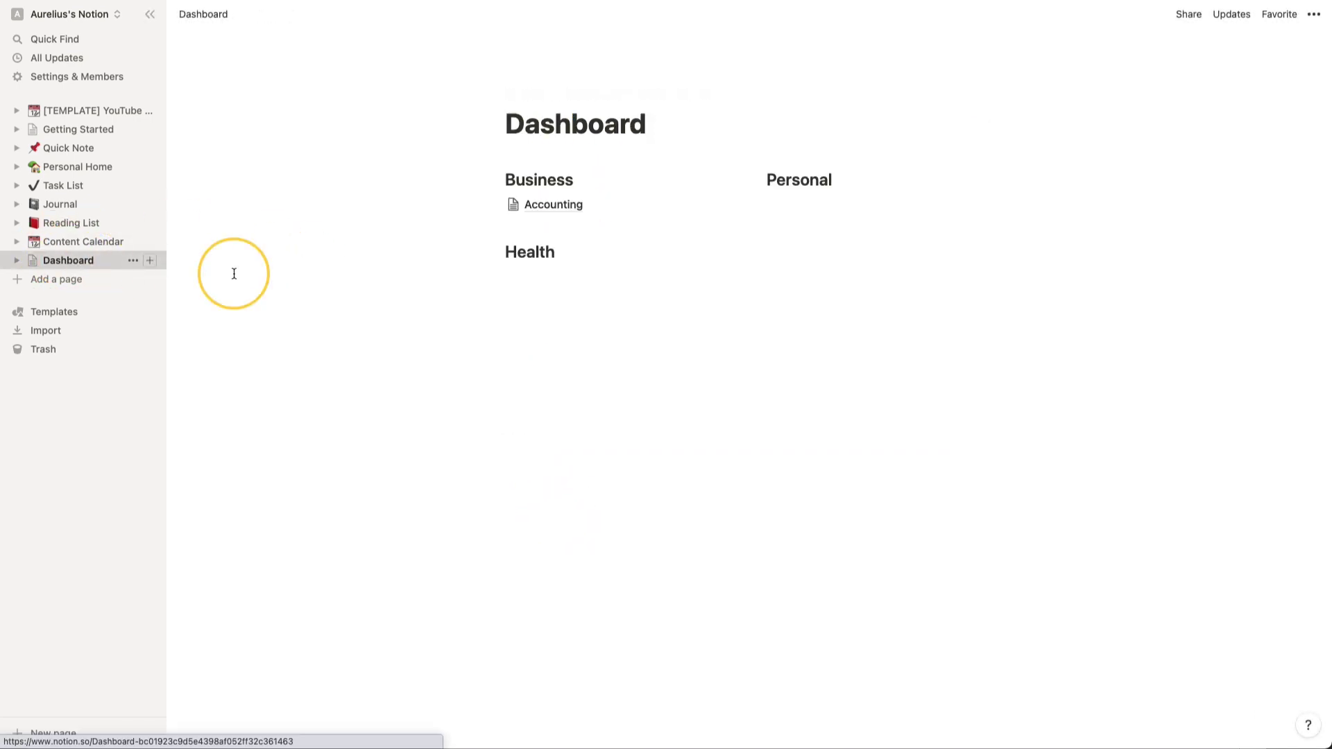
pyautogui.click(564, 207)
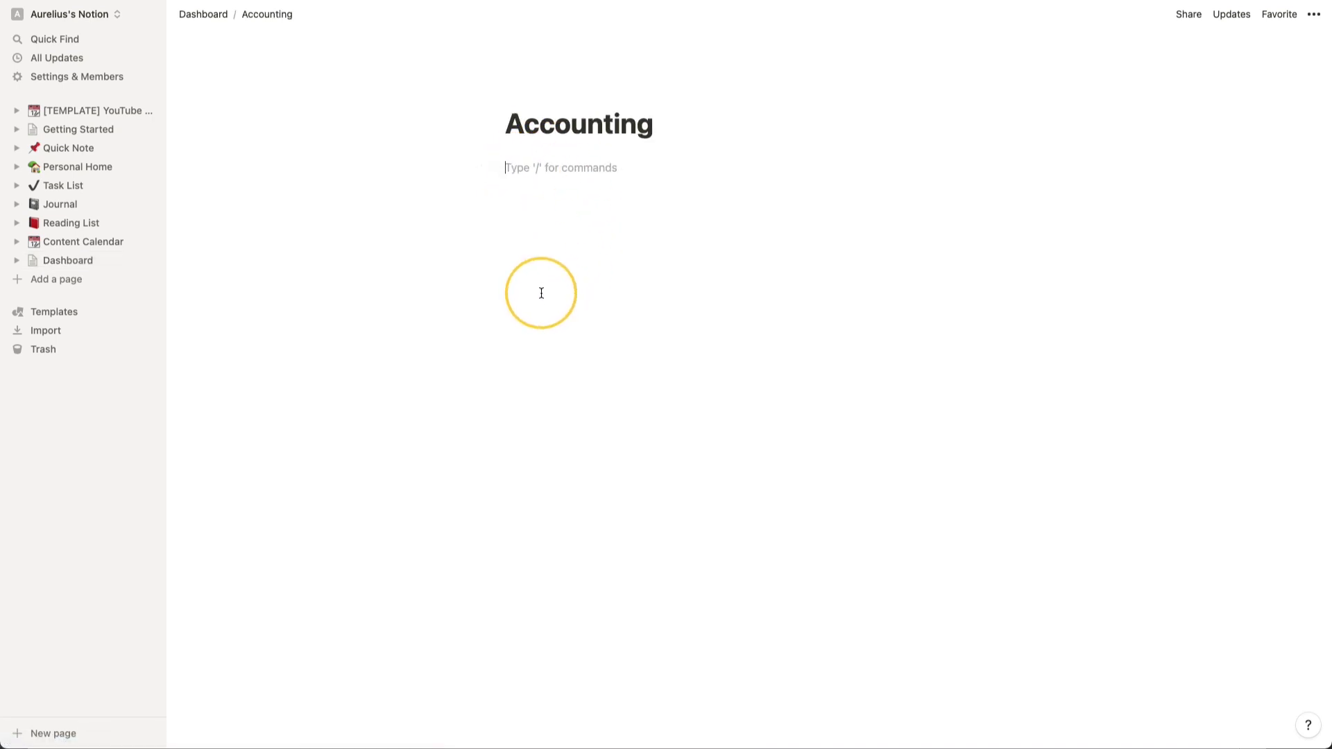
# Step: Add Bills and Bookkeeping lines under Personal and a Fitness Tracker line under Health
pyautogui.click(131, 261)
pyautogui.write('Bills')
pyautogui.press('Return')
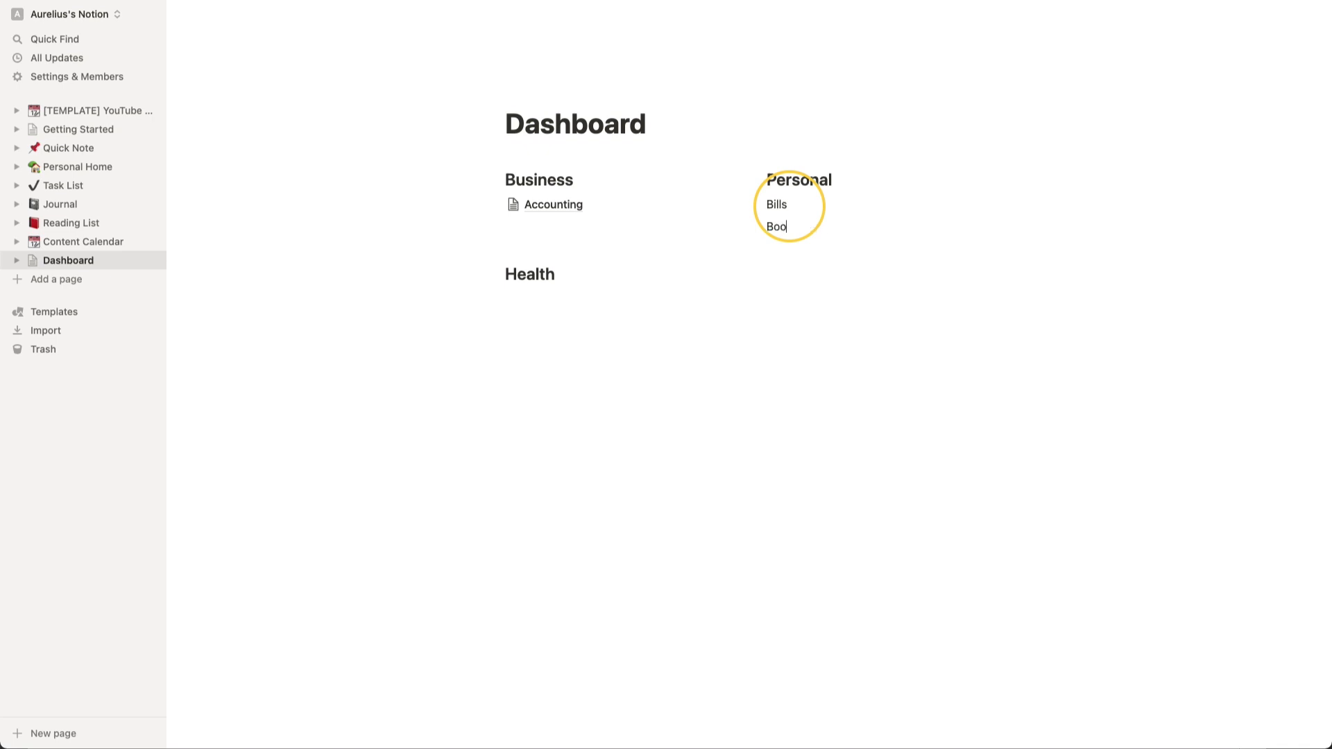
pyautogui.write('Bookkeeping')
pyautogui.press('Return')
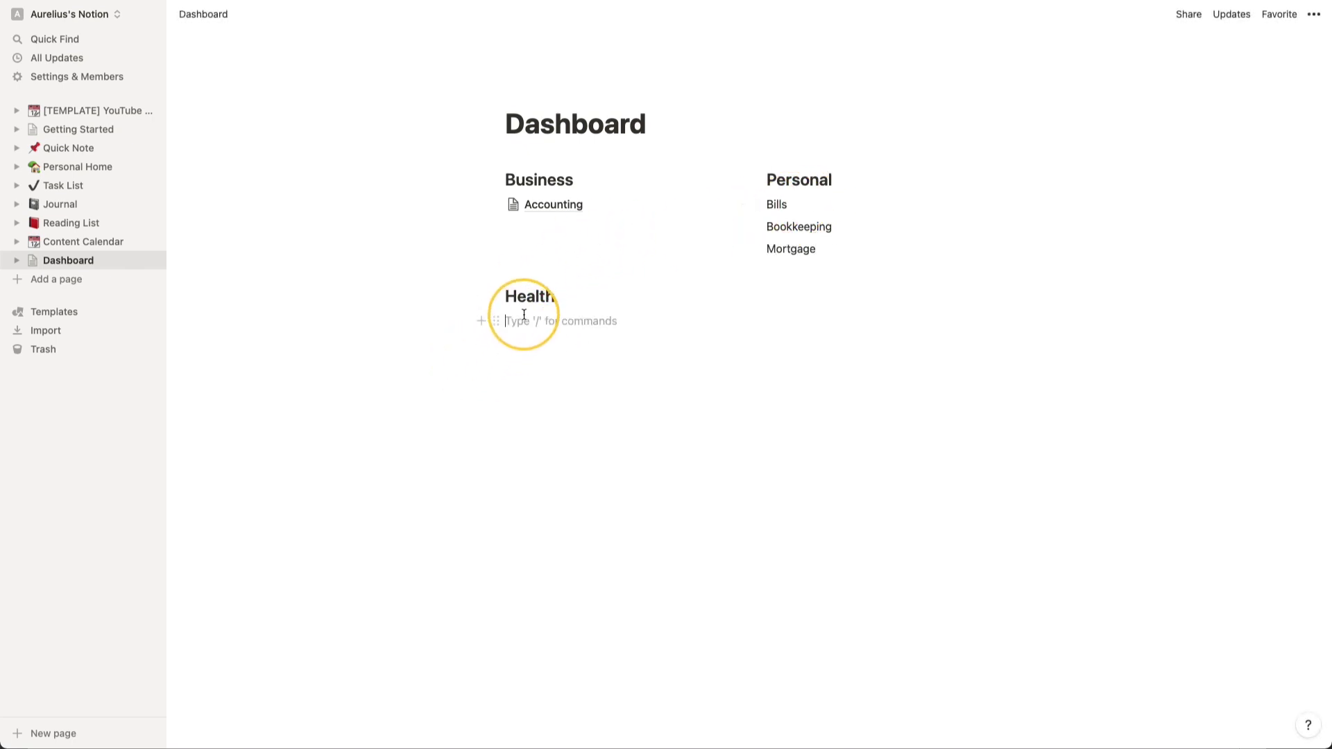
pyautogui.write('Fitness T')
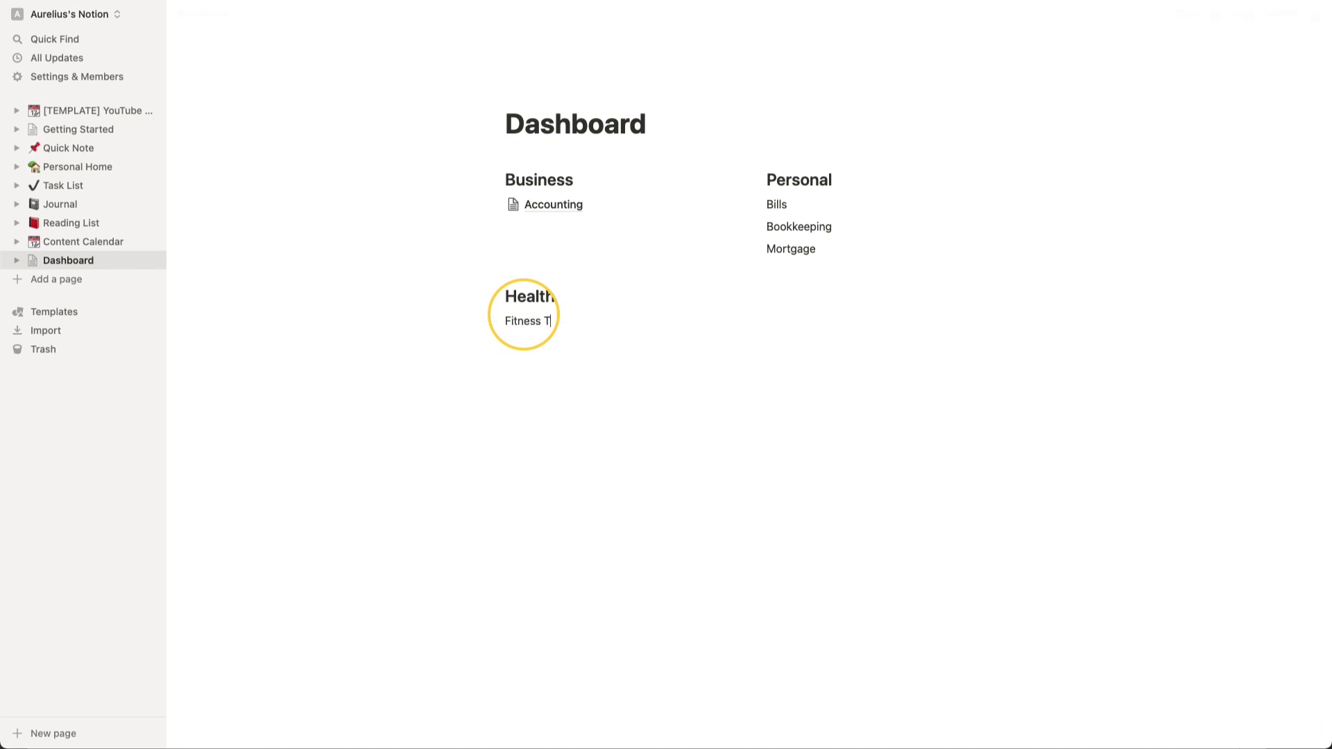
pyautogui.write('racker')
pyautogui.press('Return')
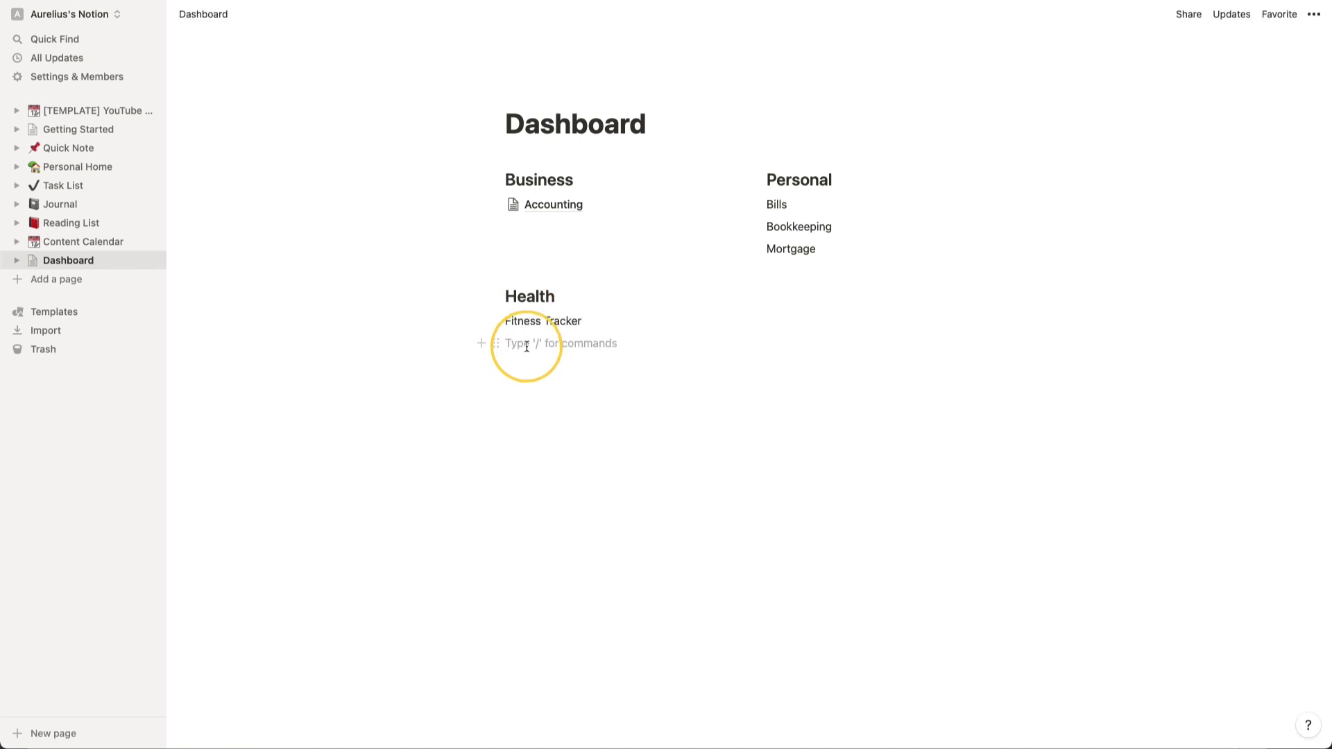
# Step: Make Fitness Tracker a page holding an empty table database with Name and Tags columns
pyautogui.click(495, 320)
pyautogui.moveTo(380, 276)
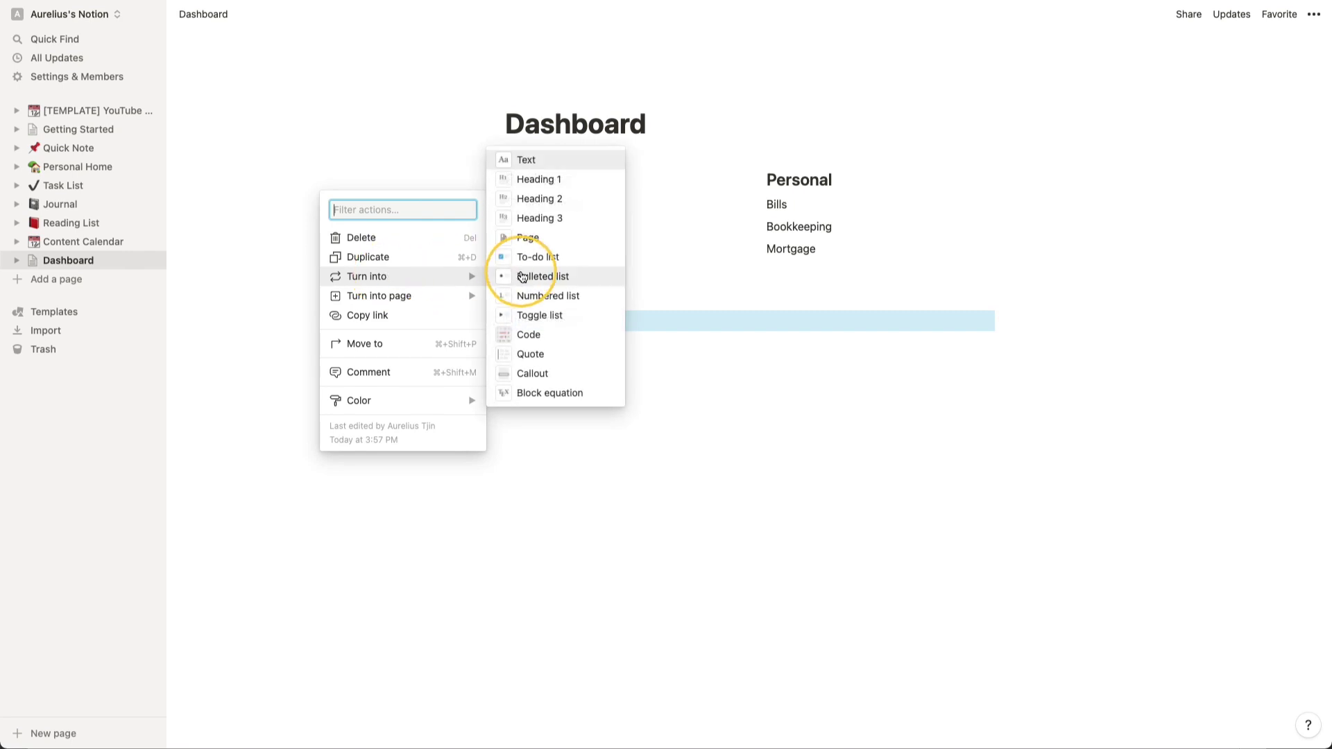
pyautogui.click(531, 238)
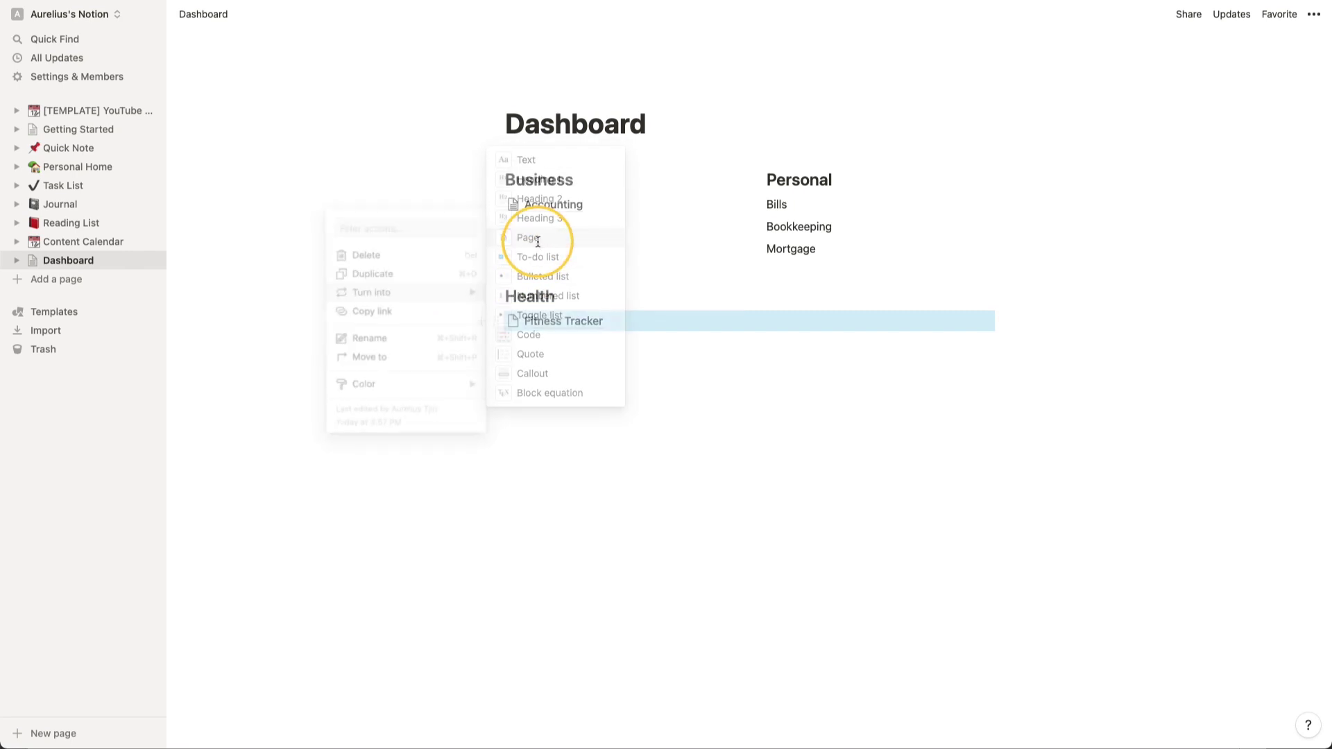
pyautogui.click(583, 323)
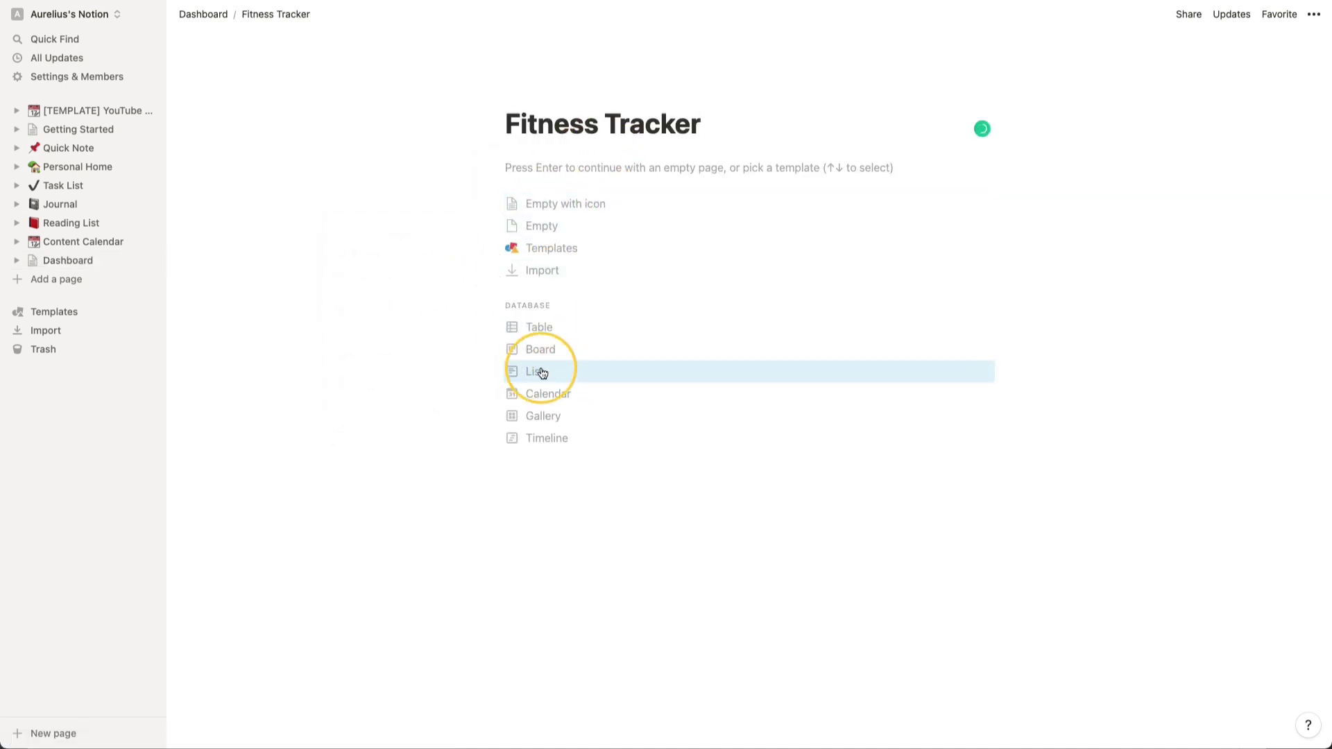
pyautogui.click(548, 329)
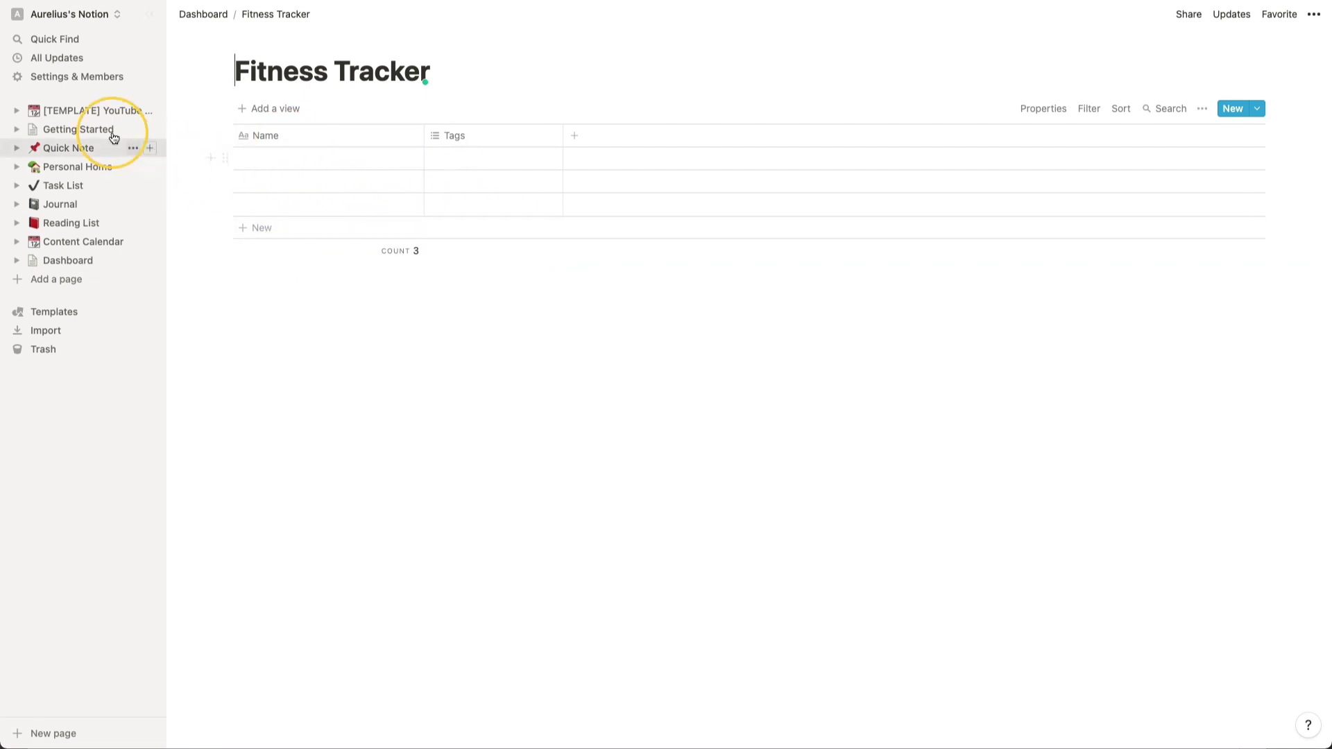
pyautogui.click(70, 261)
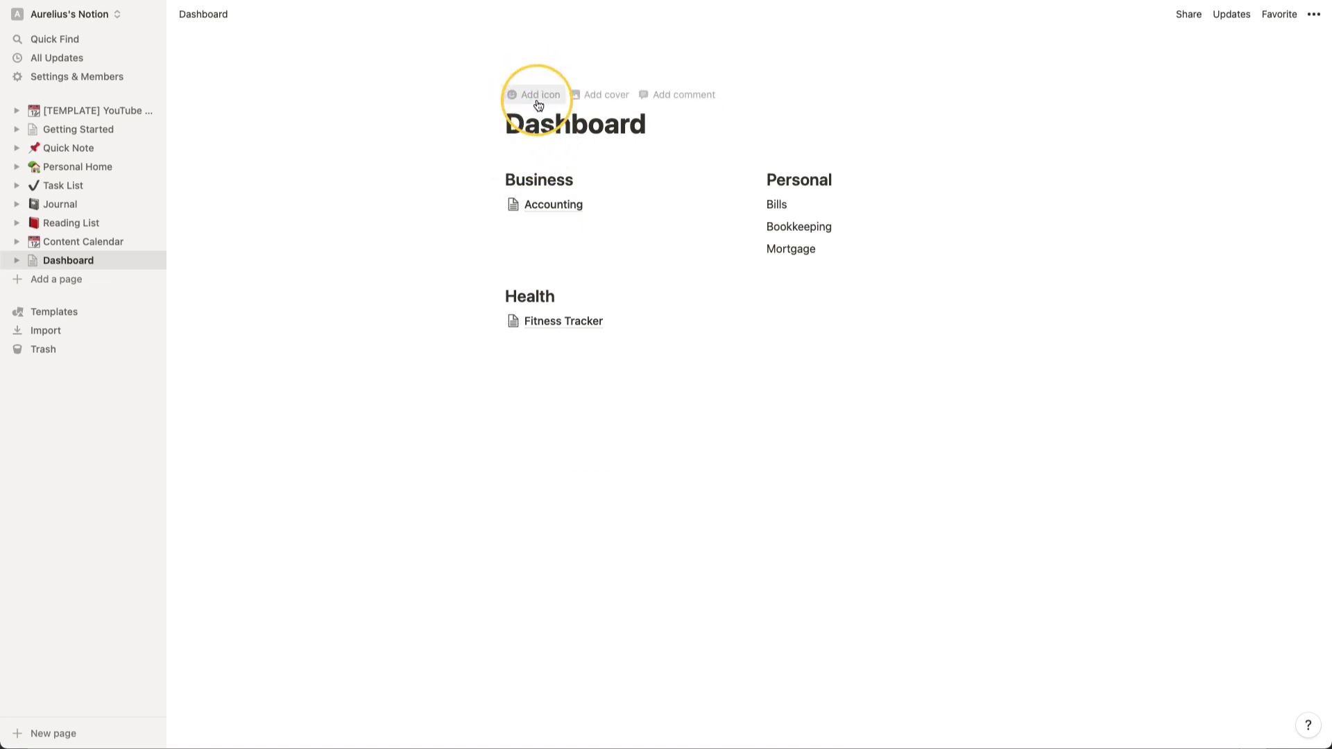
# Step: Set the Dashboard icon to the house emoji found by searching 'home'
pyautogui.click(539, 105)
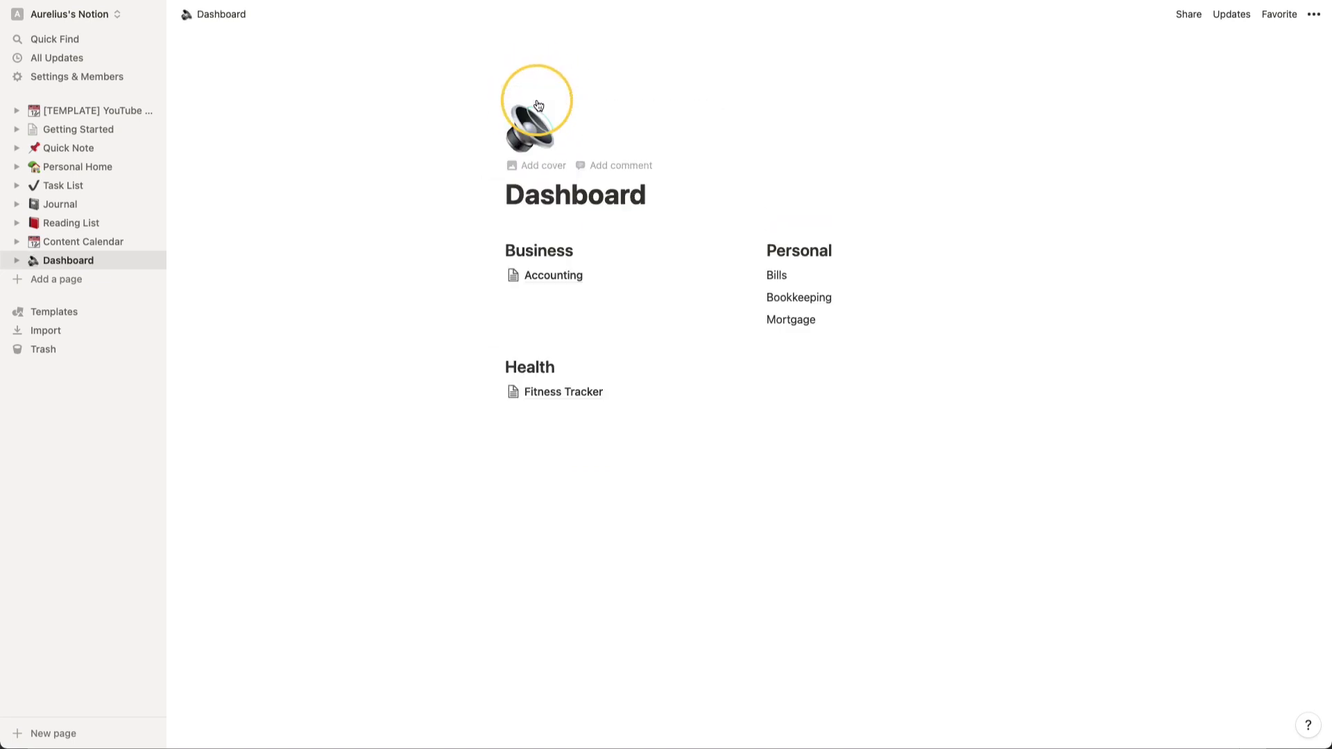
pyautogui.click(519, 136)
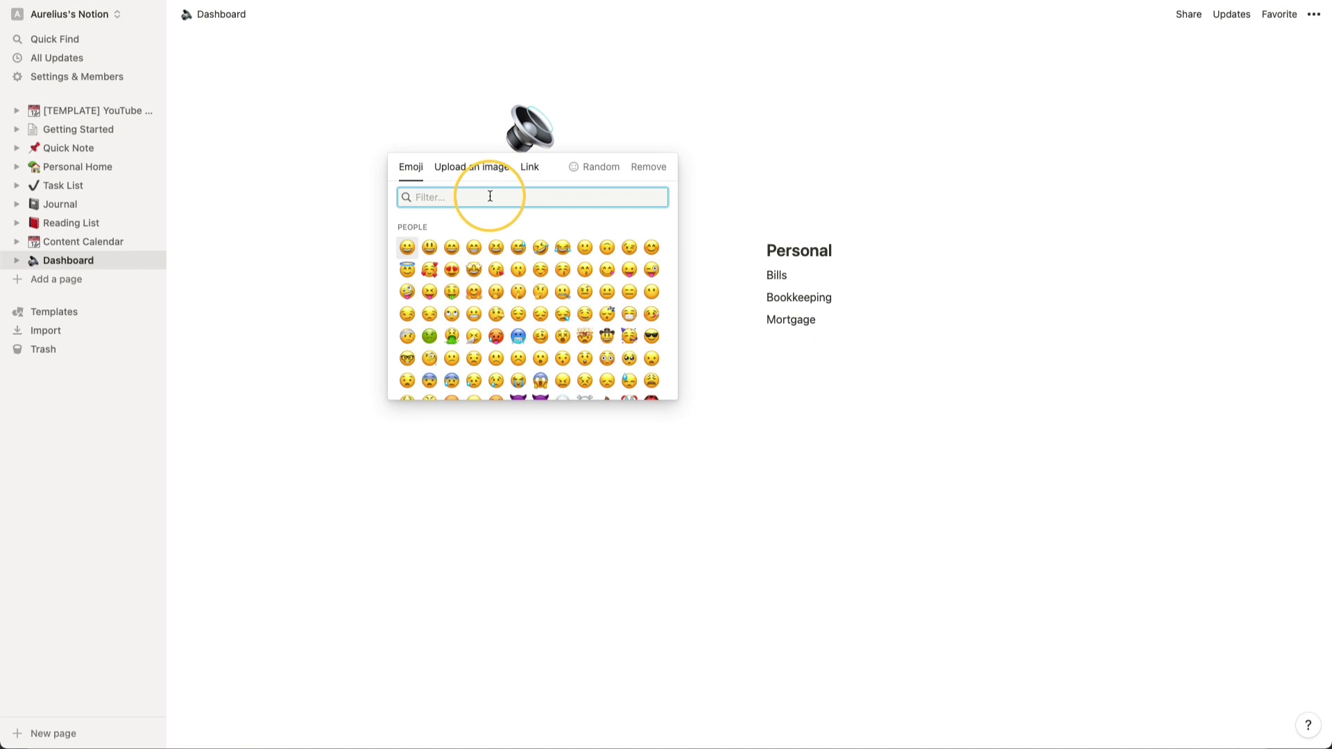
pyautogui.write('home')
pyautogui.click(408, 229)
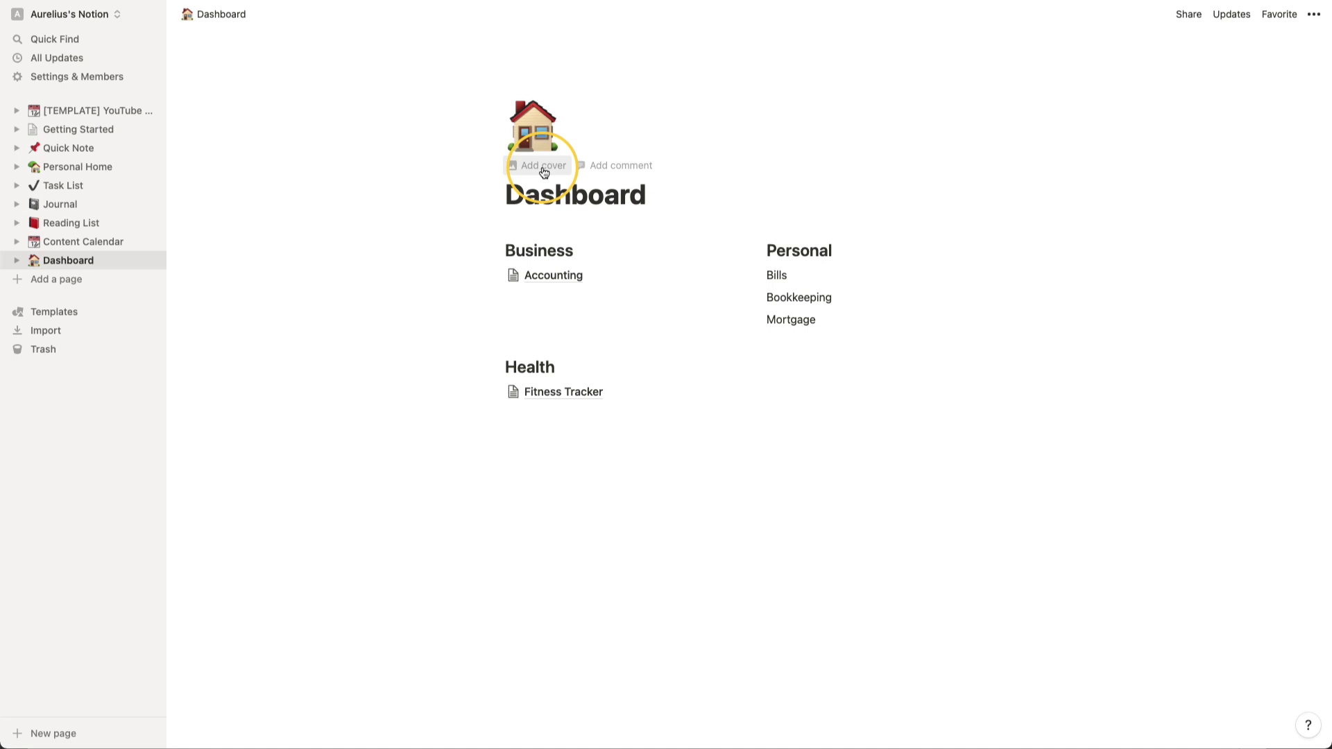
# Step: Set an Unsplash office photo of a keyboard on a desk as the Dashboard cover
pyautogui.click(544, 172)
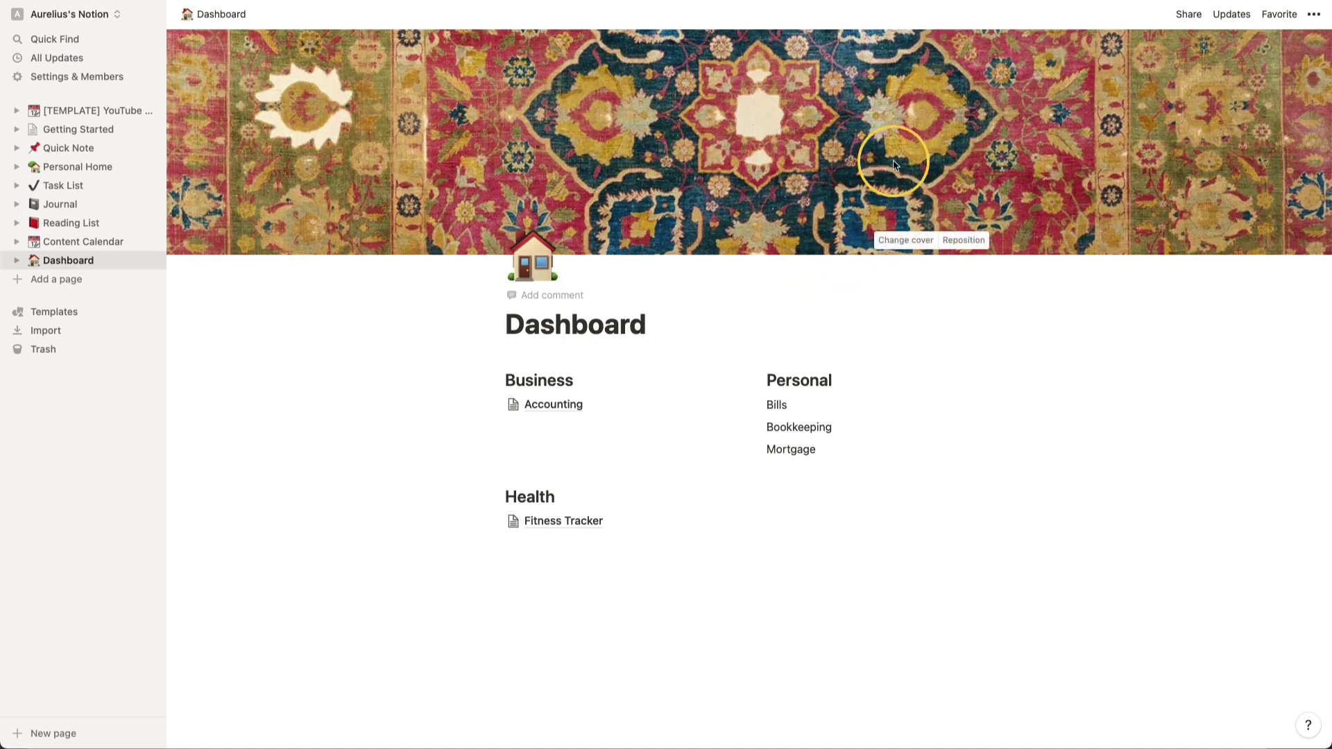
pyautogui.click(901, 246)
pyautogui.click(875, 273)
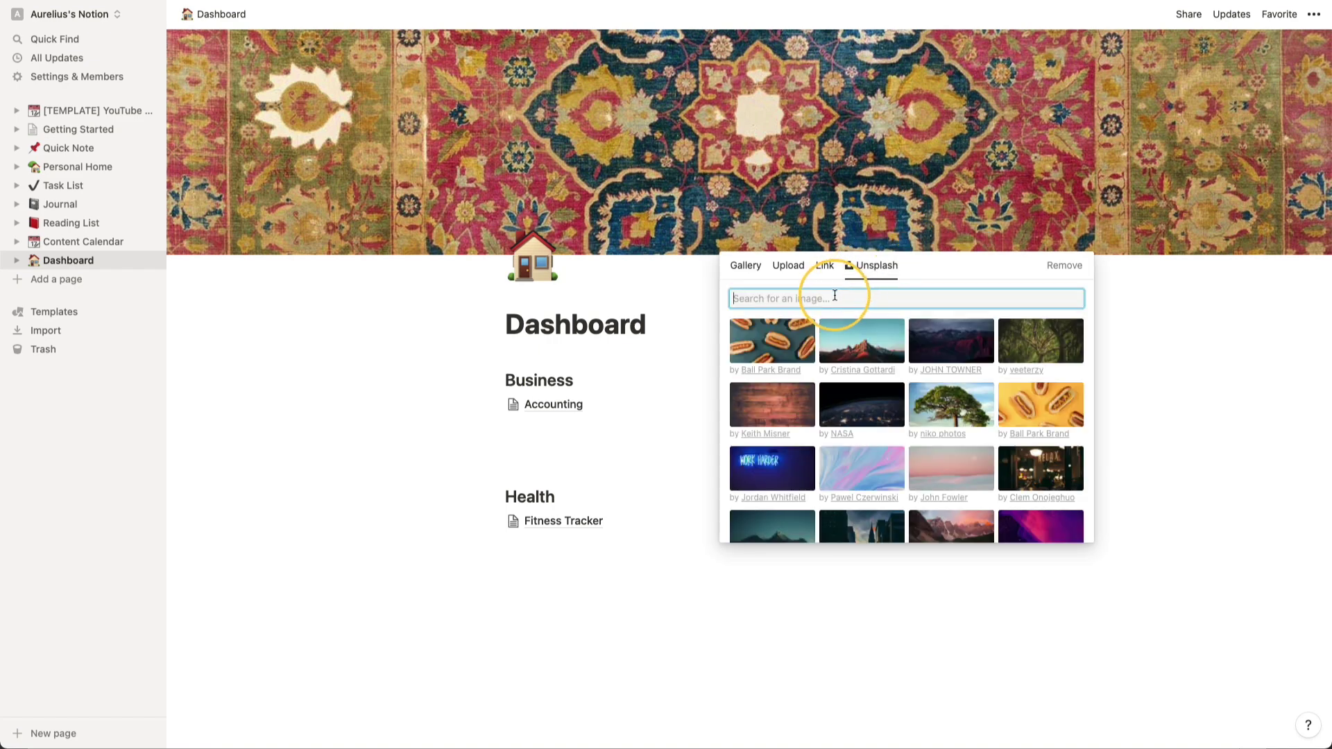
pyautogui.write('l')
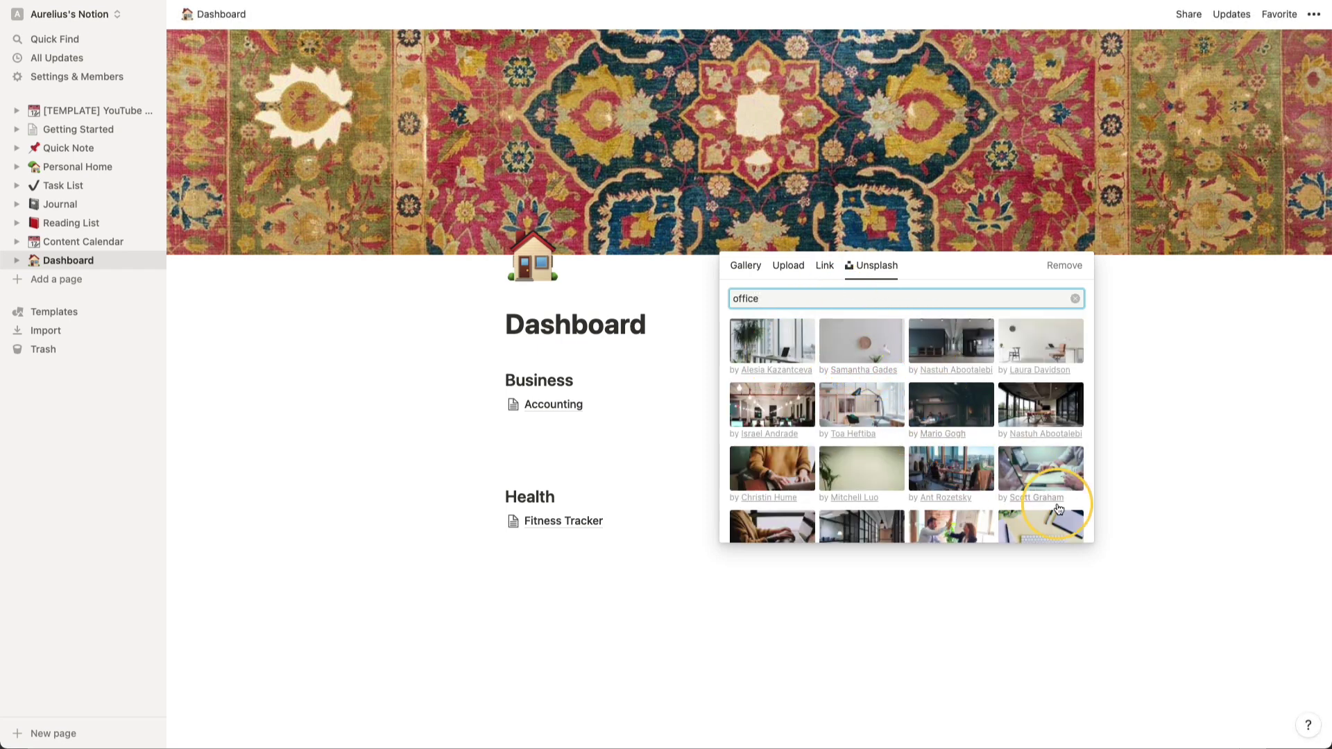
pyautogui.click(1040, 525)
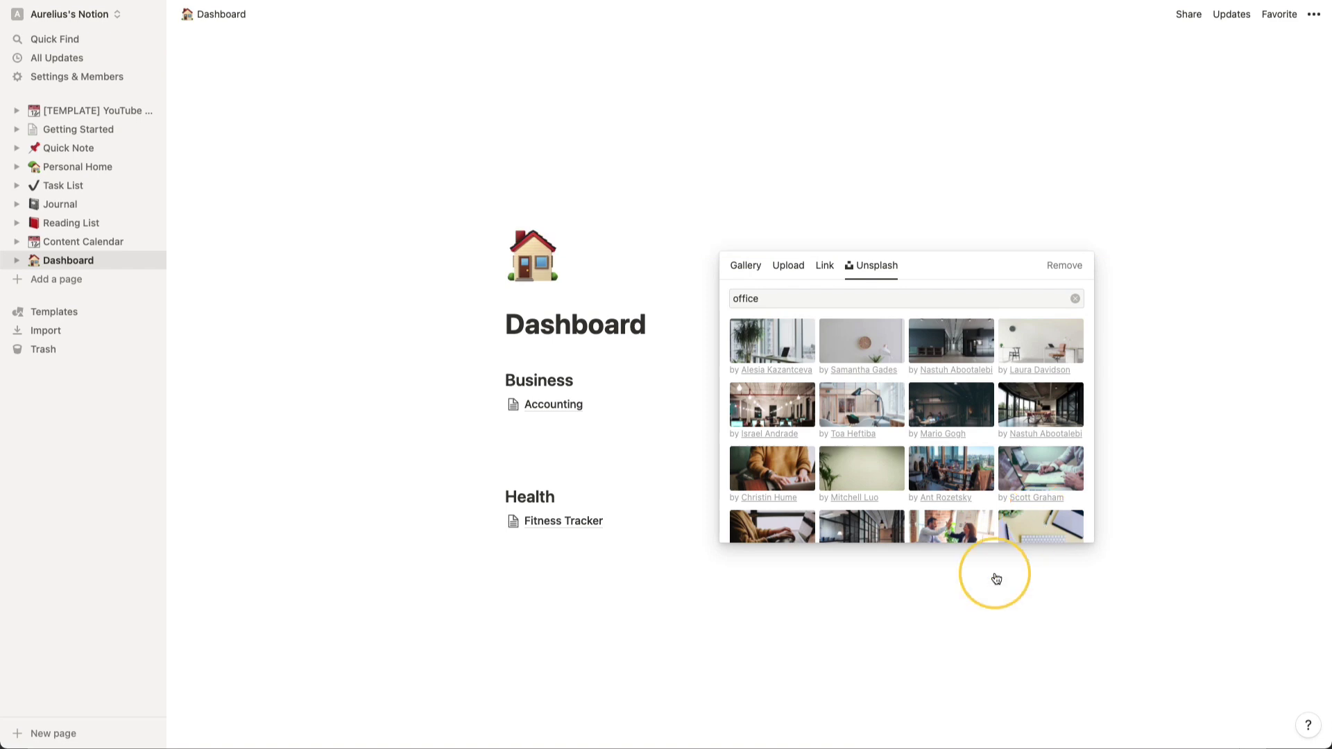
pyautogui.click(948, 639)
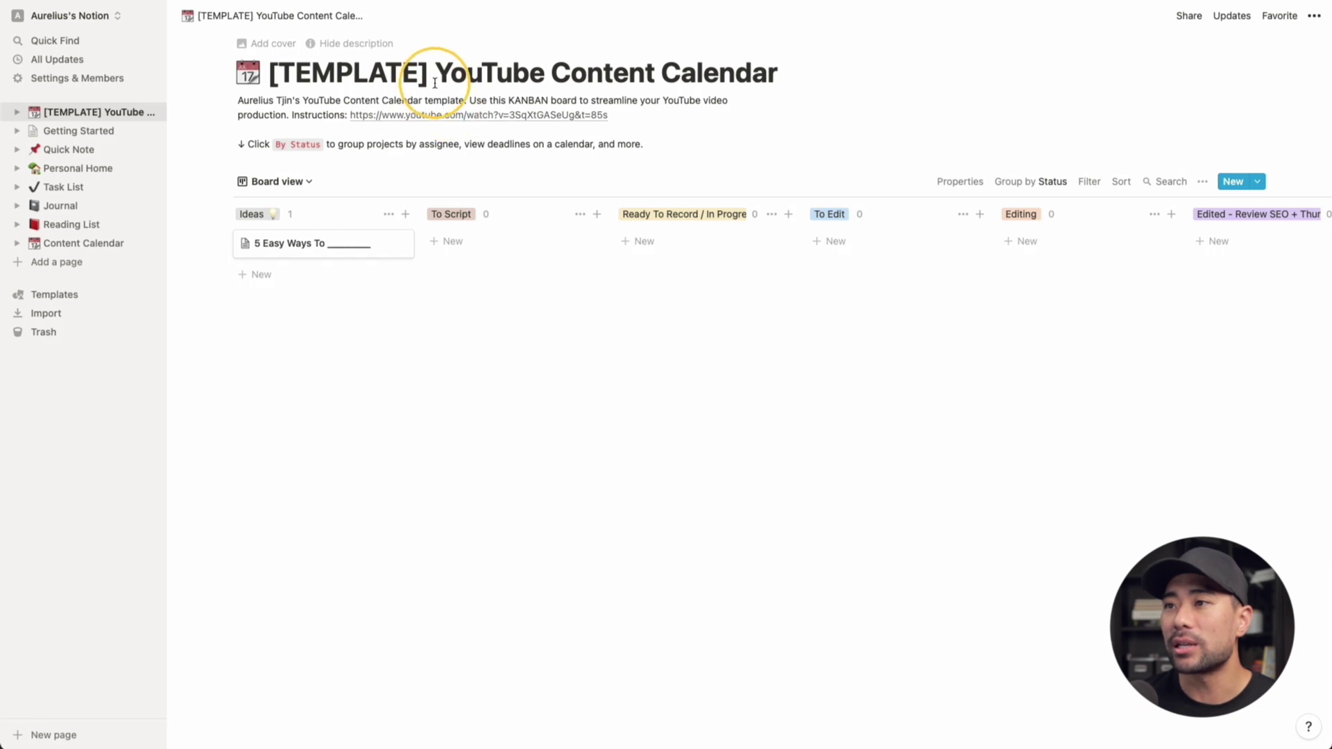
# Step: Select the [TEMPLATE] prefix in the page title and highlight the Instructions link in the description
pyautogui.moveTo(435, 72); pyautogui.dragTo(274, 70)
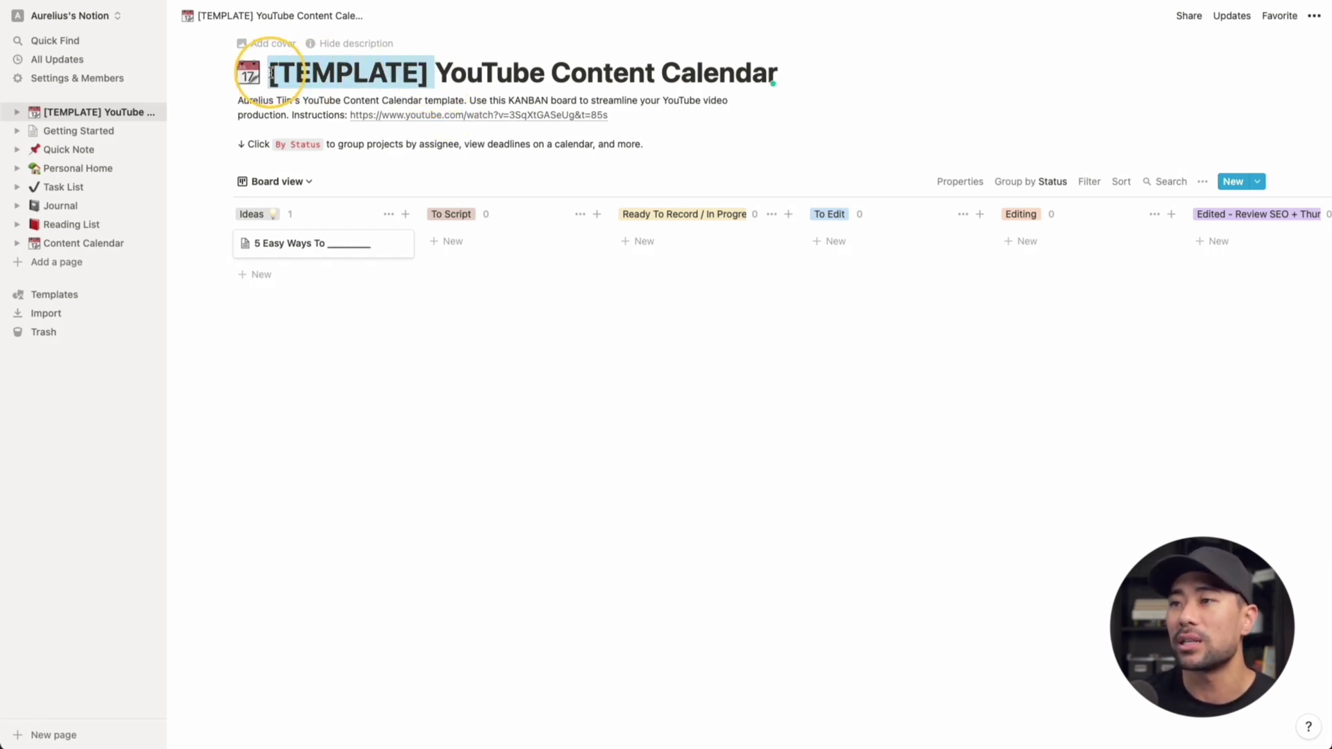
pyautogui.click(250, 72)
pyautogui.press('Escape')
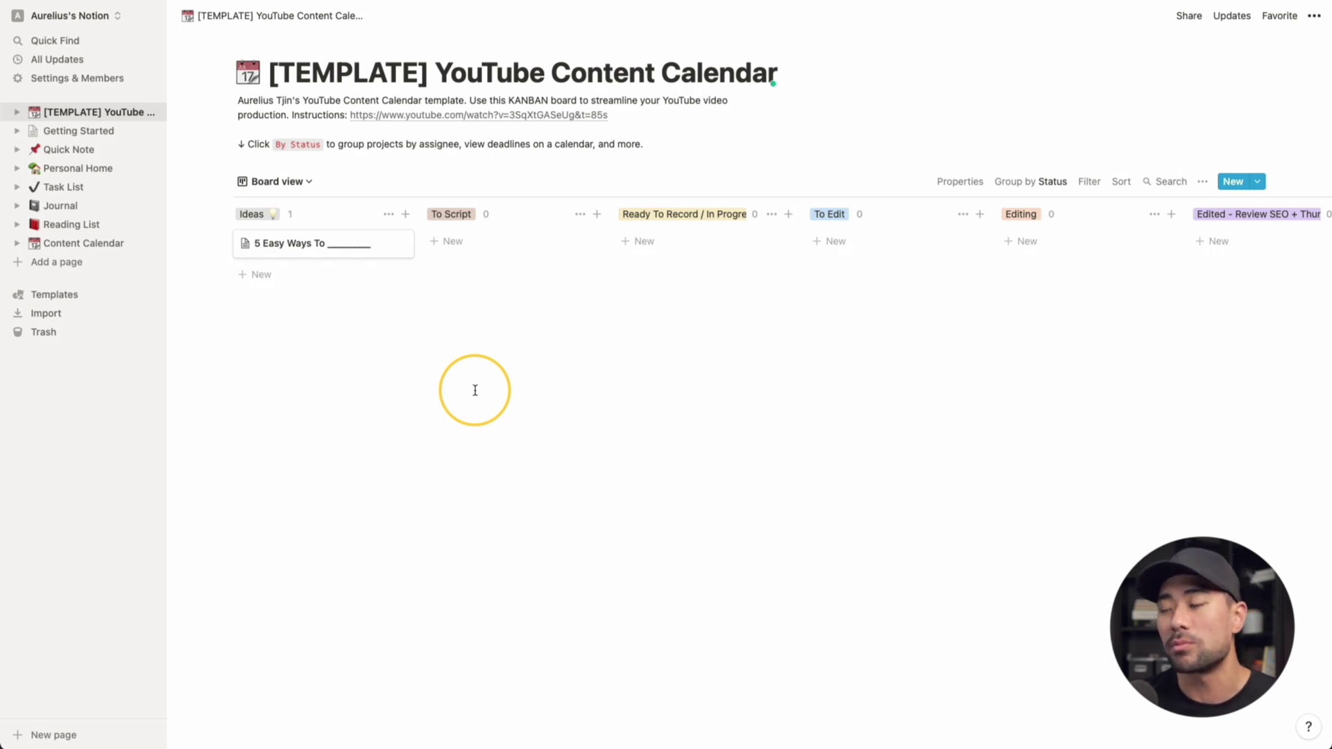
pyautogui.moveTo(269, 73); pyautogui.dragTo(429, 72)
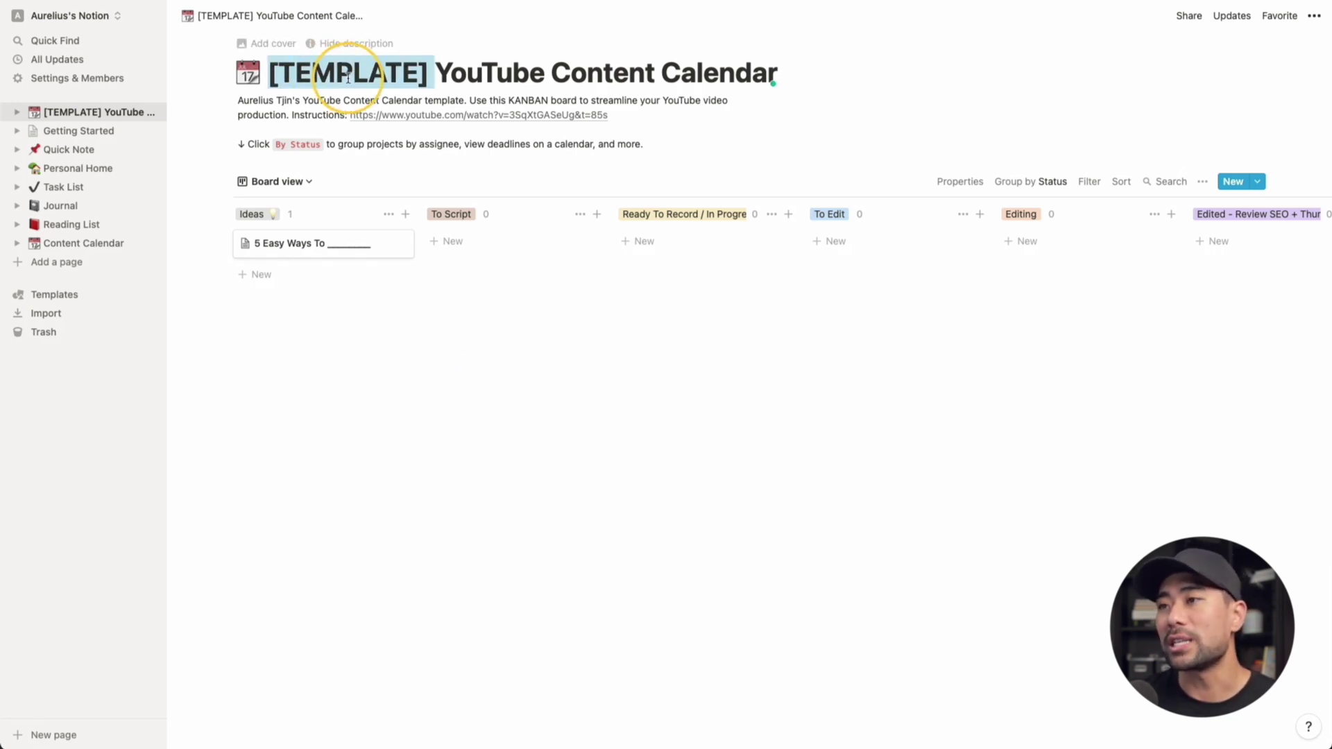
pyautogui.click(463, 378)
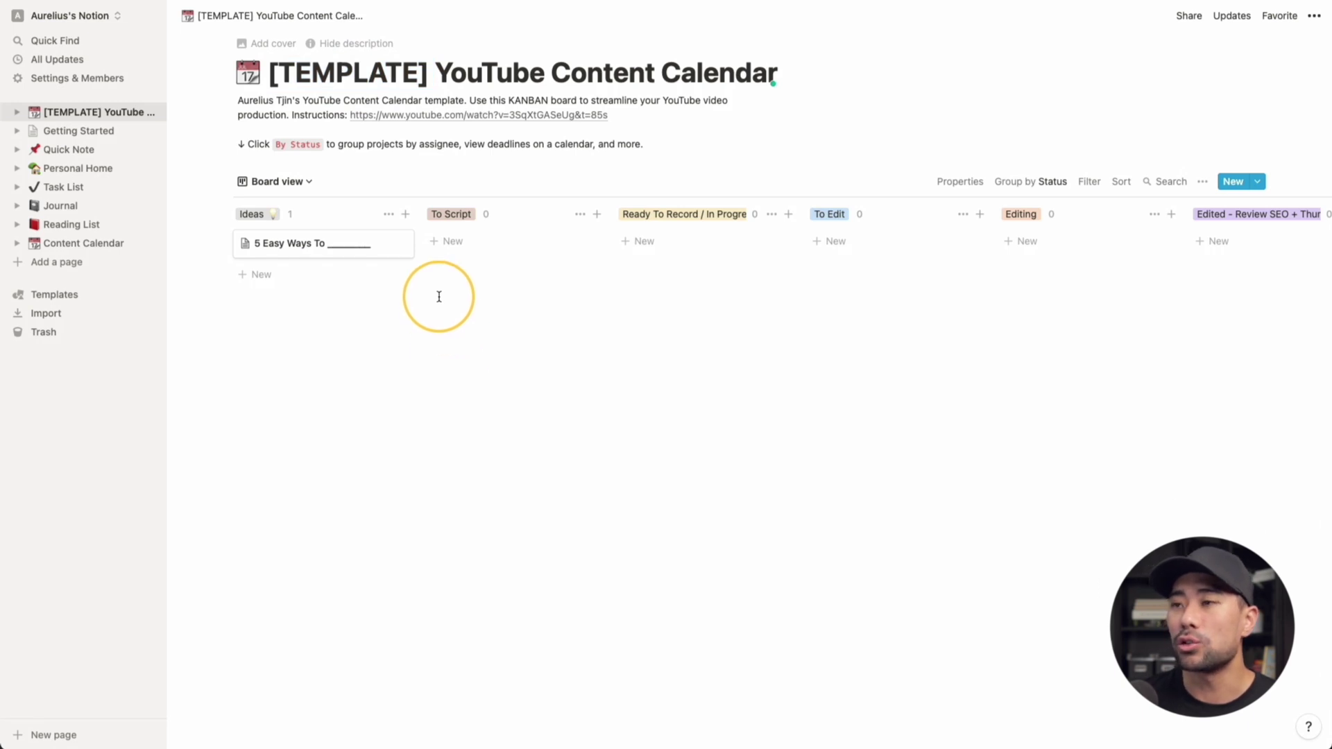
pyautogui.moveTo(435, 72); pyautogui.dragTo(275, 72)
pyautogui.click(276, 72)
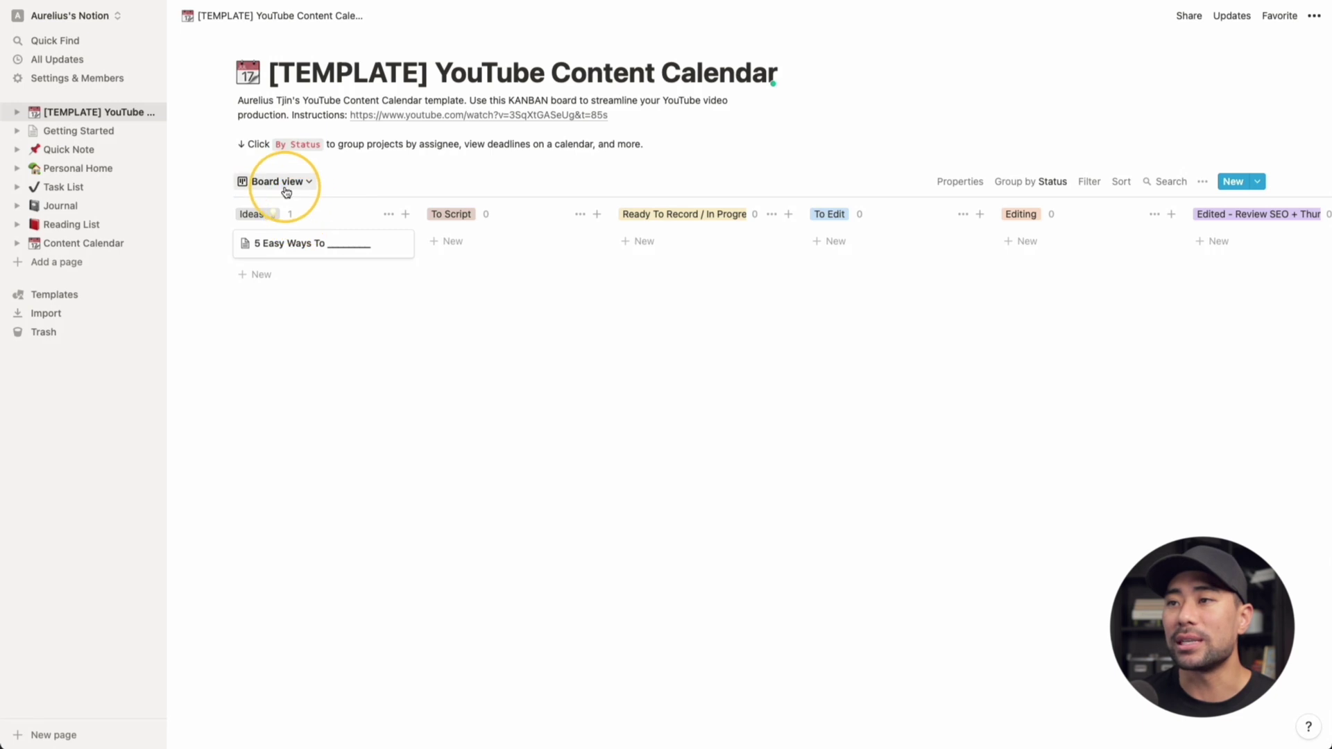
pyautogui.click(274, 111)
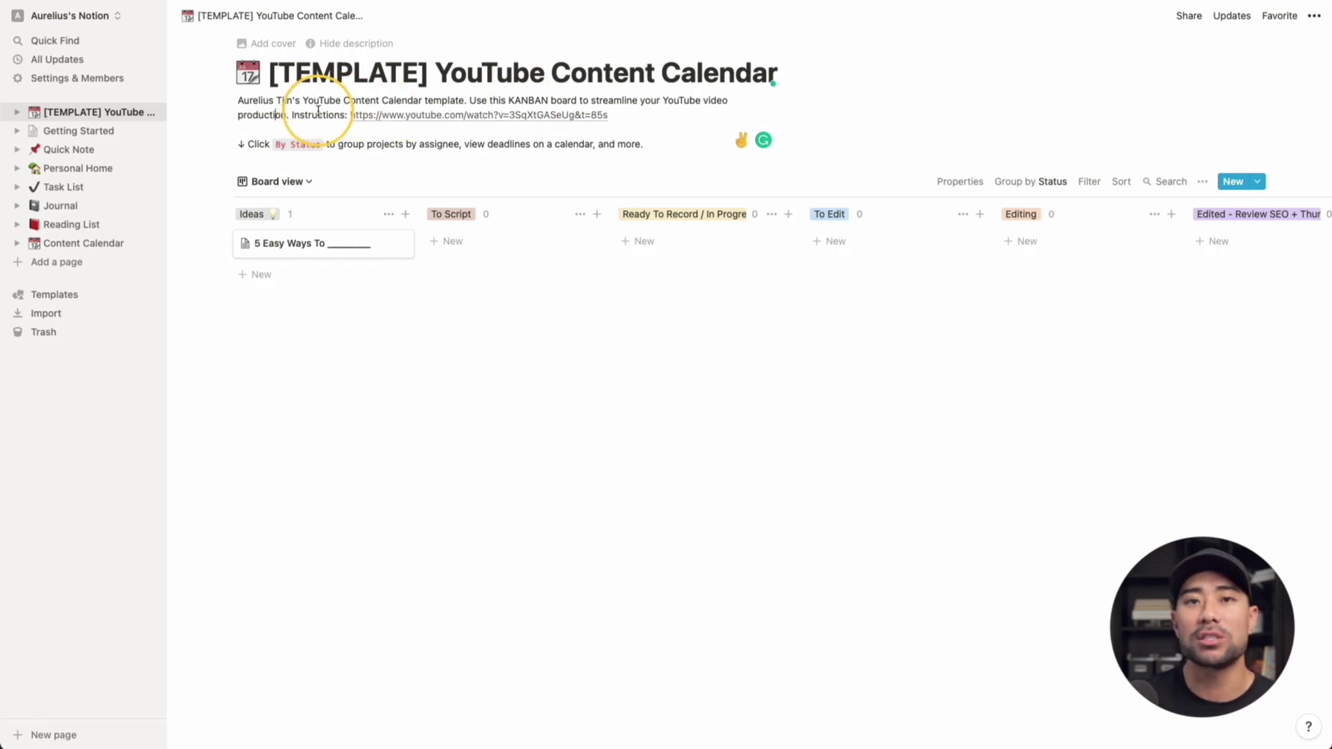
pyautogui.moveTo(318, 114); pyautogui.dragTo(457, 115)
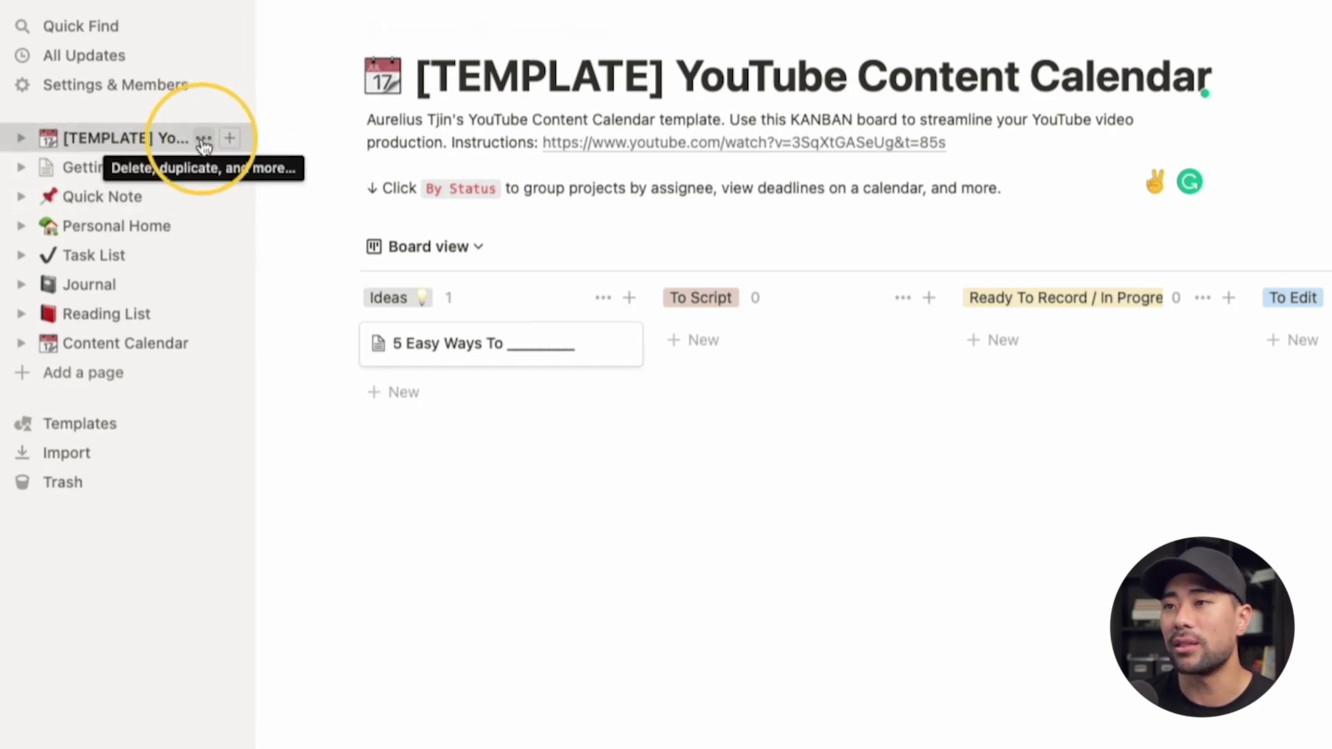
# Step: Open the ••• options menu for the [TEMPLATE] YouTube Content Calendar page in the sidebar
pyautogui.click(206, 142)
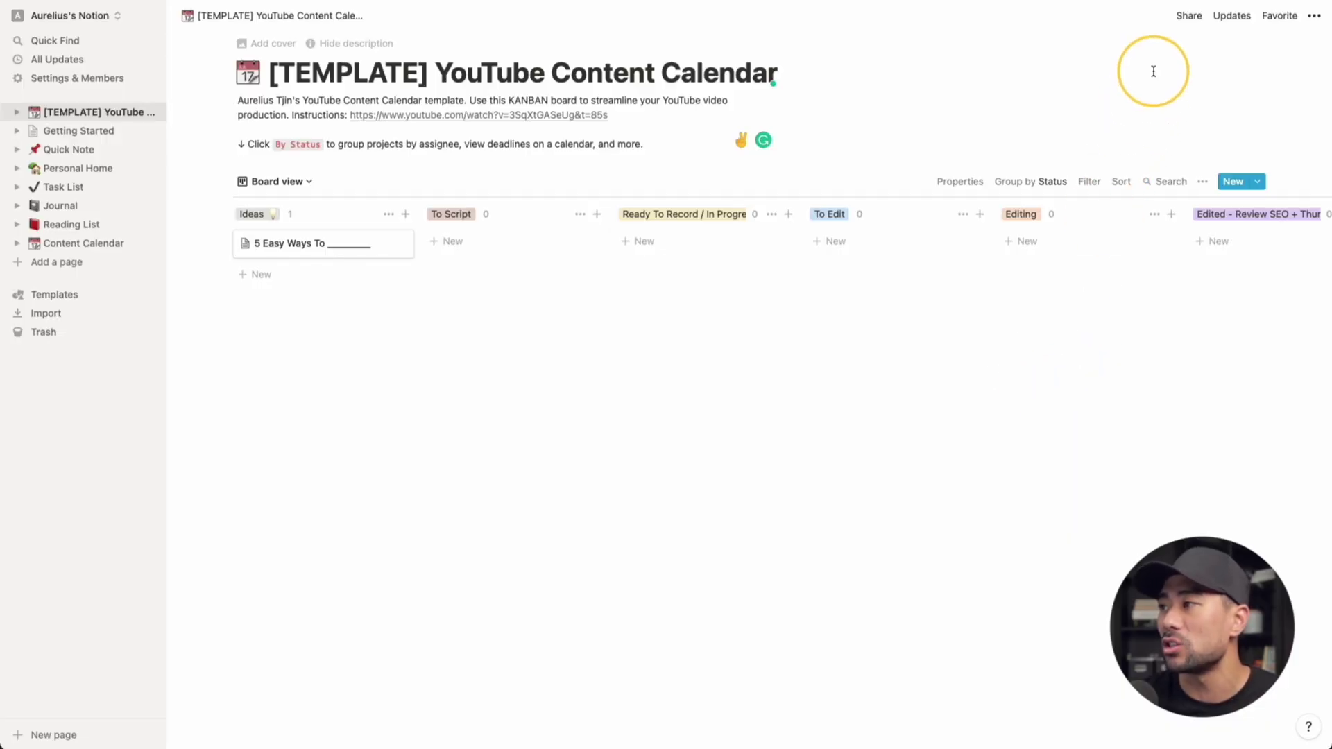
# Step: Share the template page to the web with duplicate-as-template allowed and copy its public link
pyautogui.click(1187, 17)
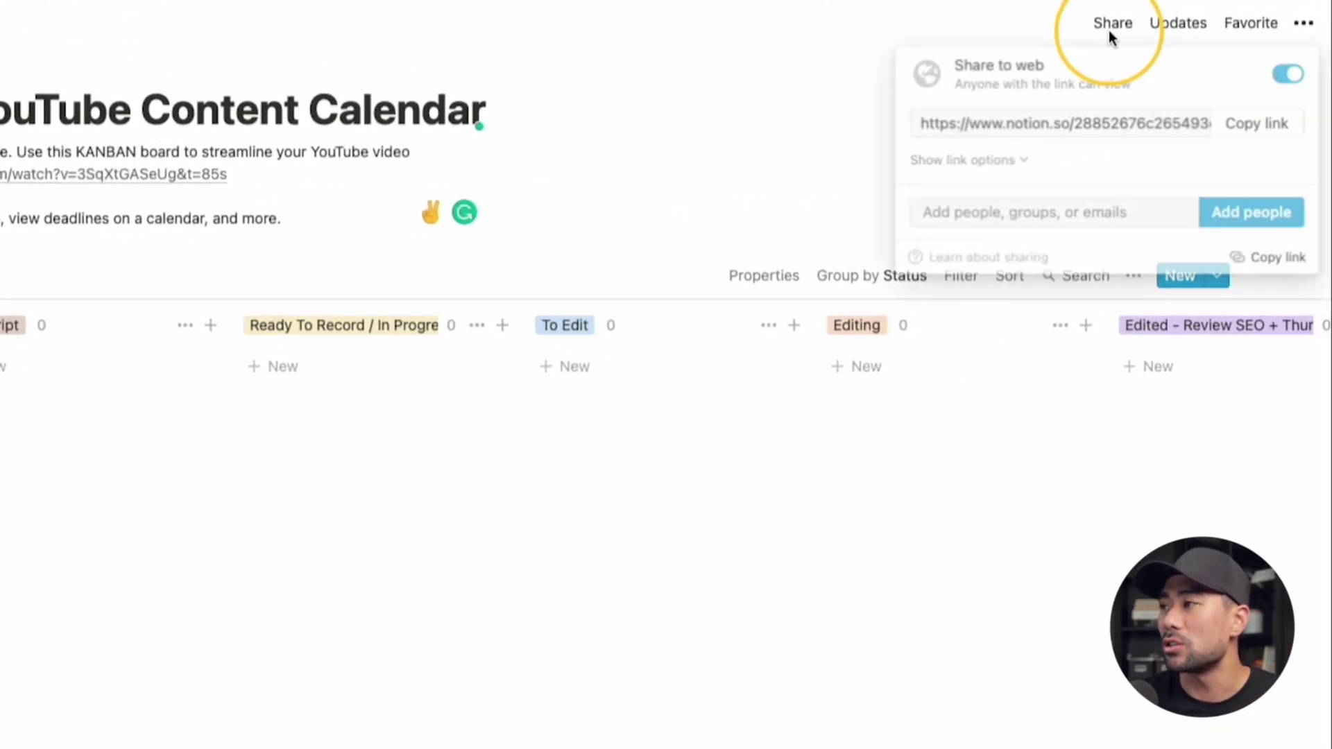
pyautogui.moveTo(987, 83)
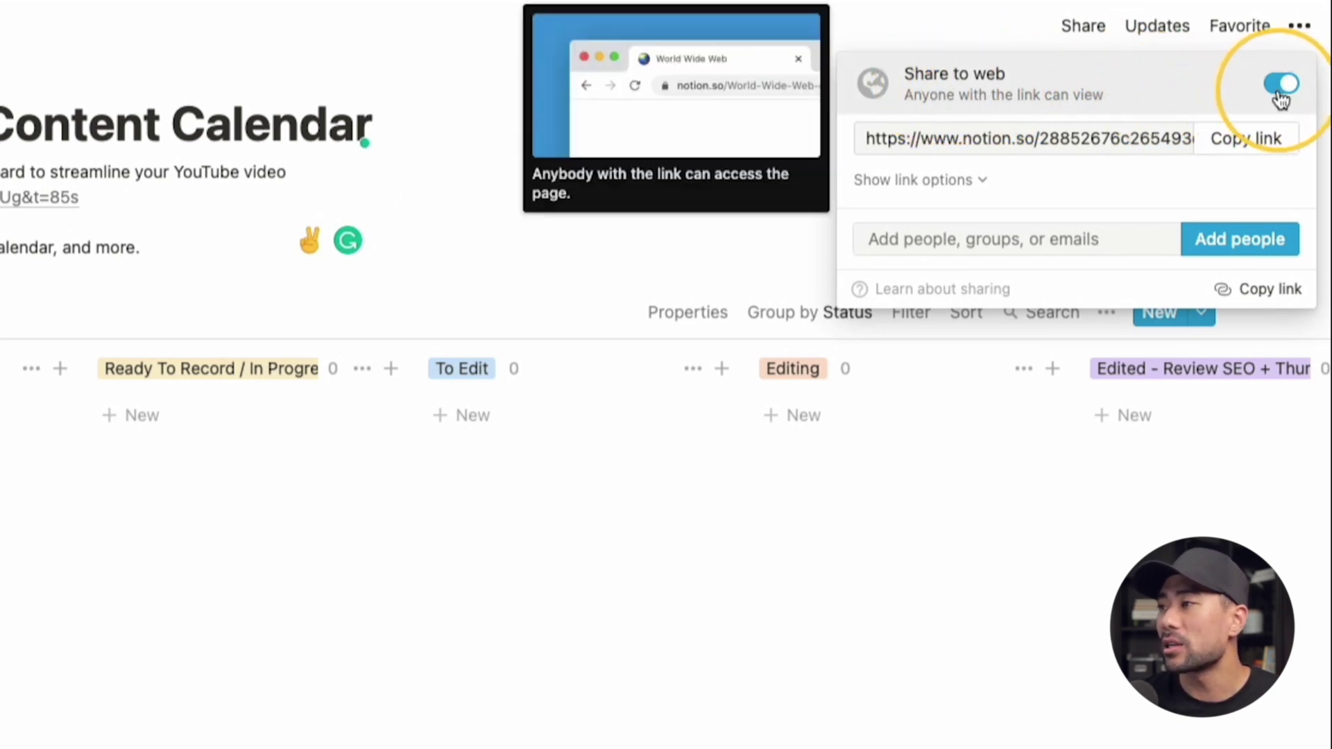
pyautogui.click(888, 194)
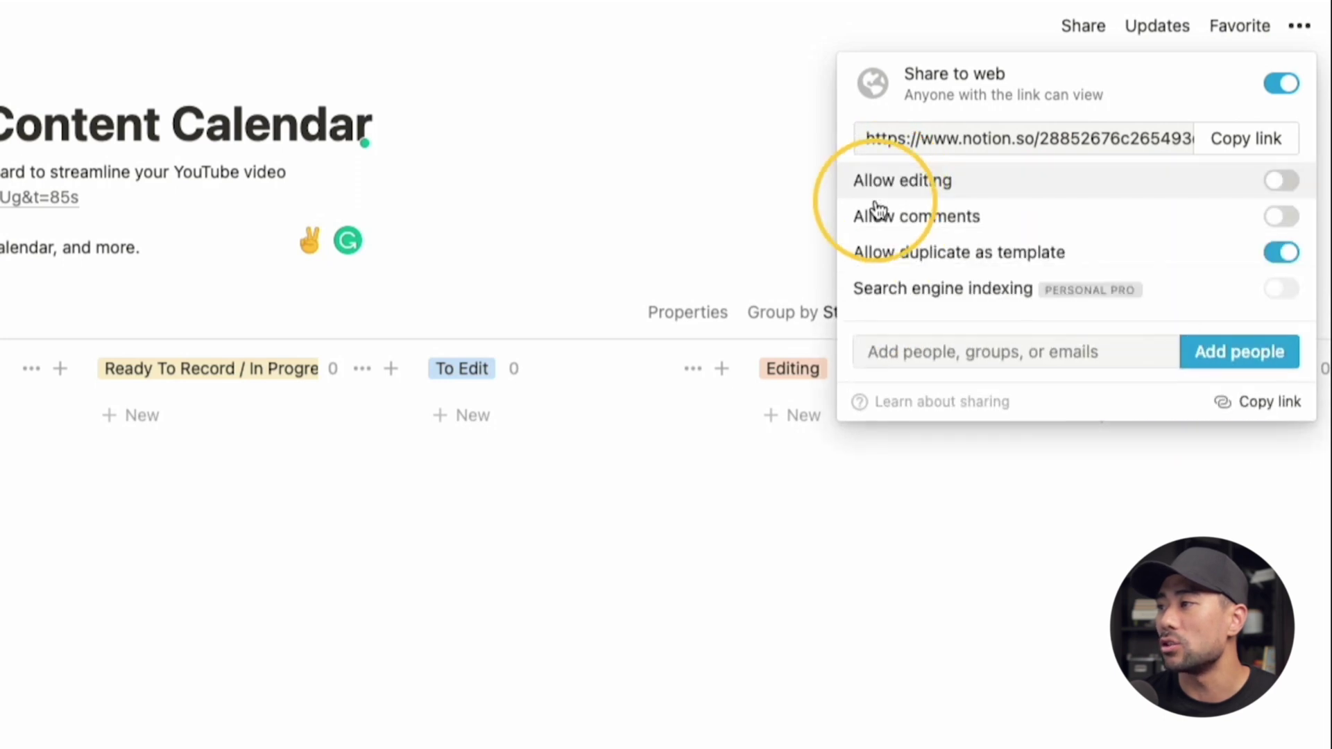
pyautogui.moveTo(916, 277)
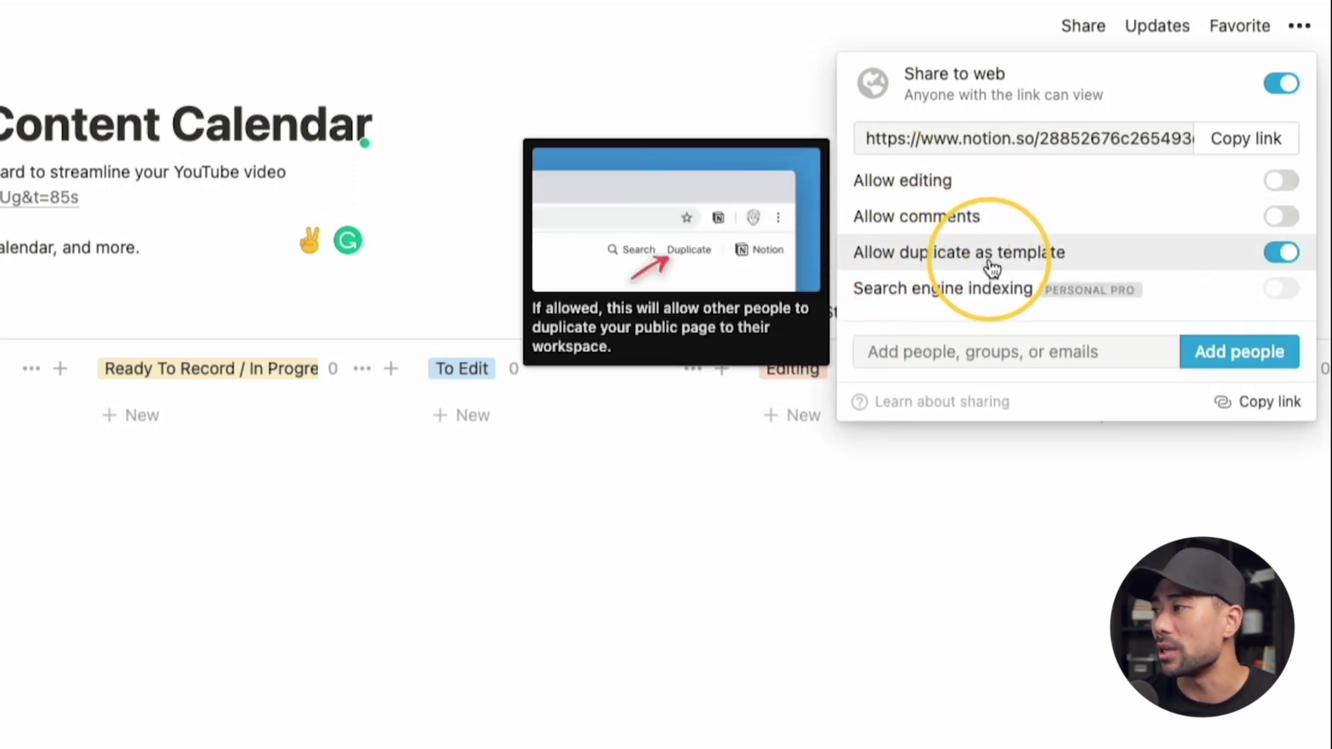
pyautogui.moveTo(909, 184)
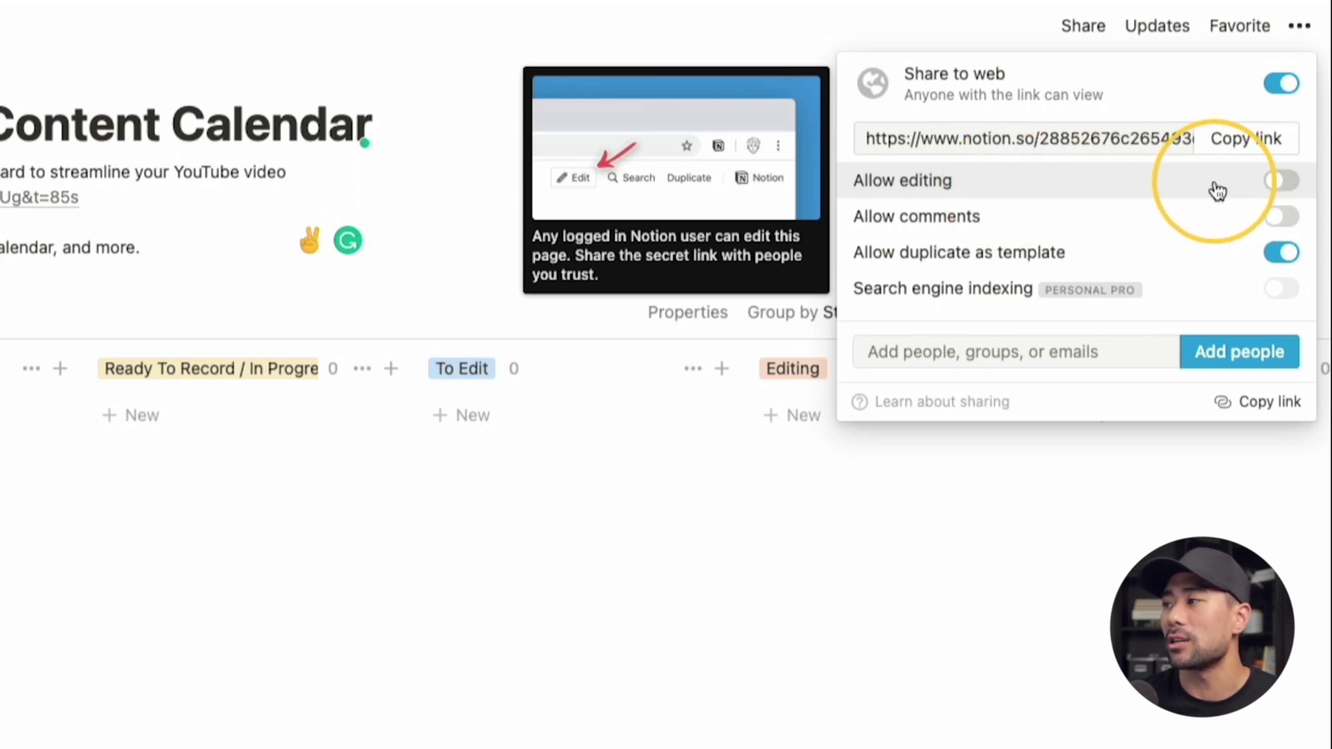
pyautogui.moveTo(1301, 230)
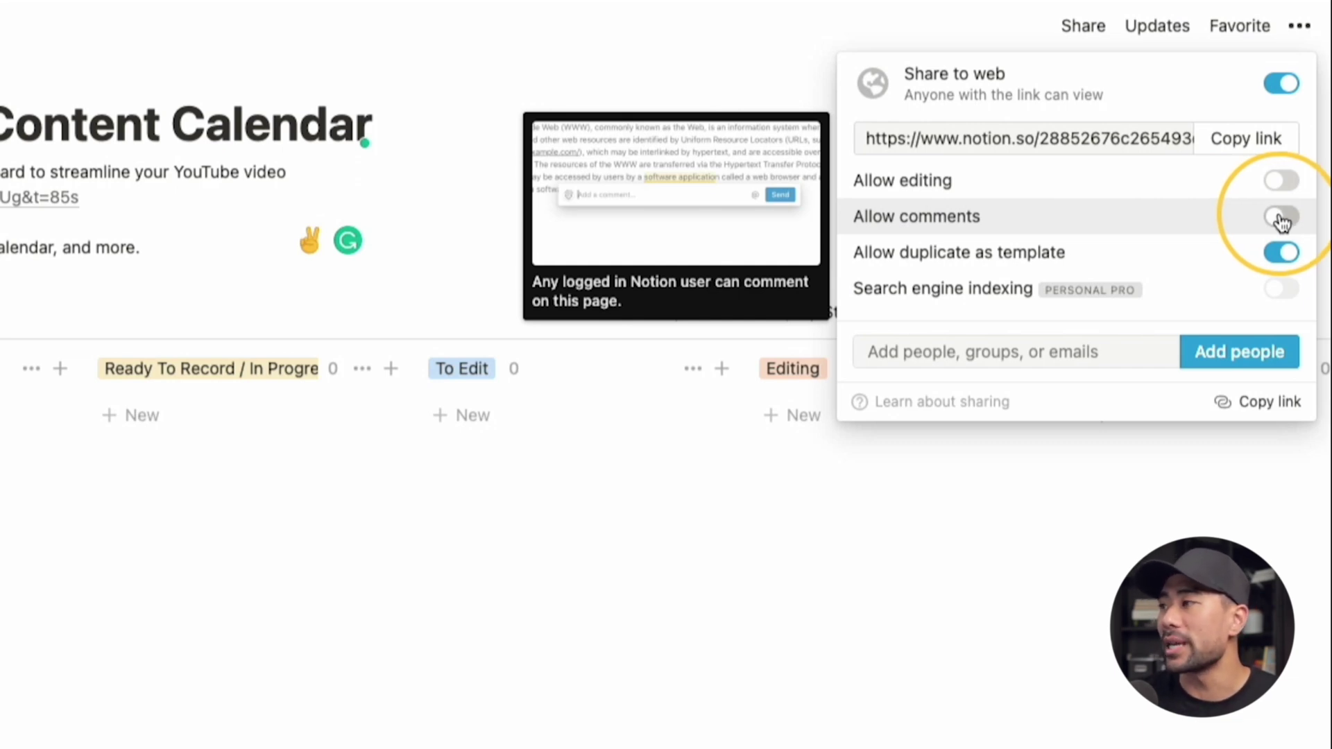
pyautogui.click(1246, 138)
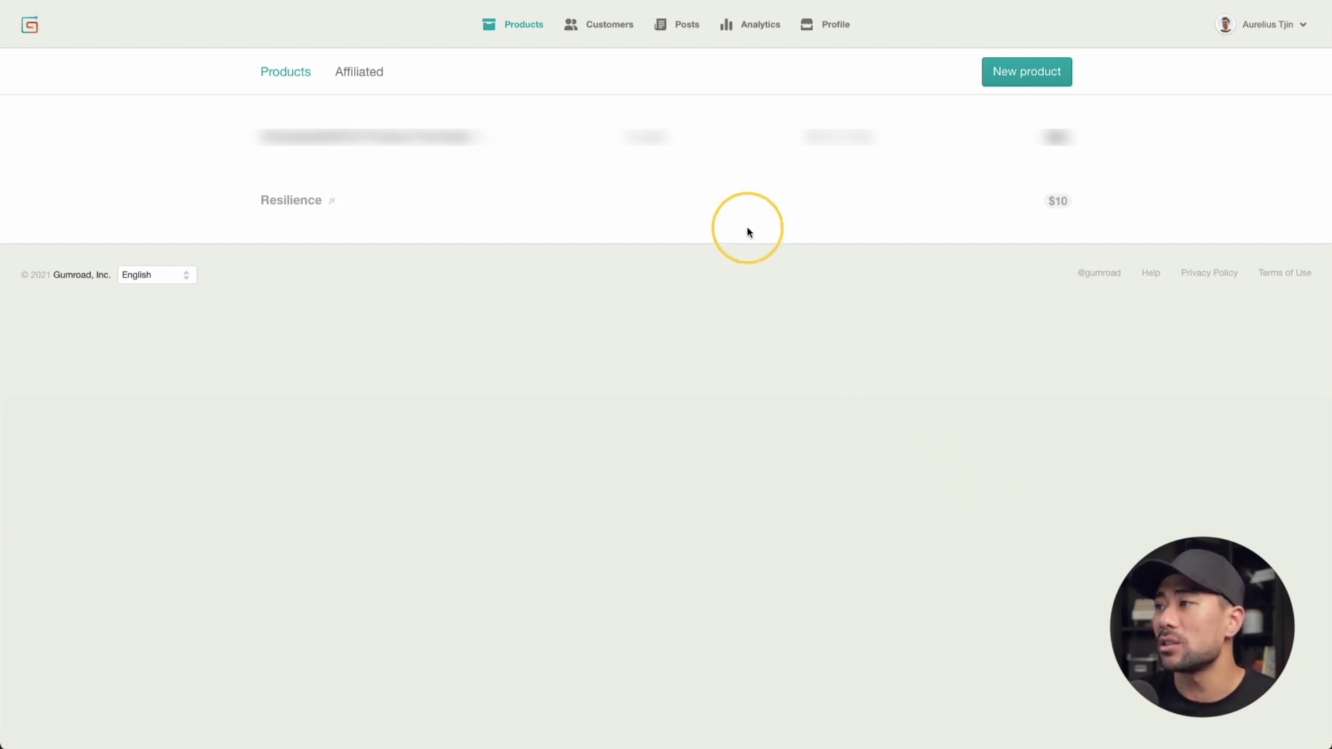
# Step: Start a new Gumroad product for the $7 Classic YouTube Content Calendar
pyautogui.click(1056, 75)
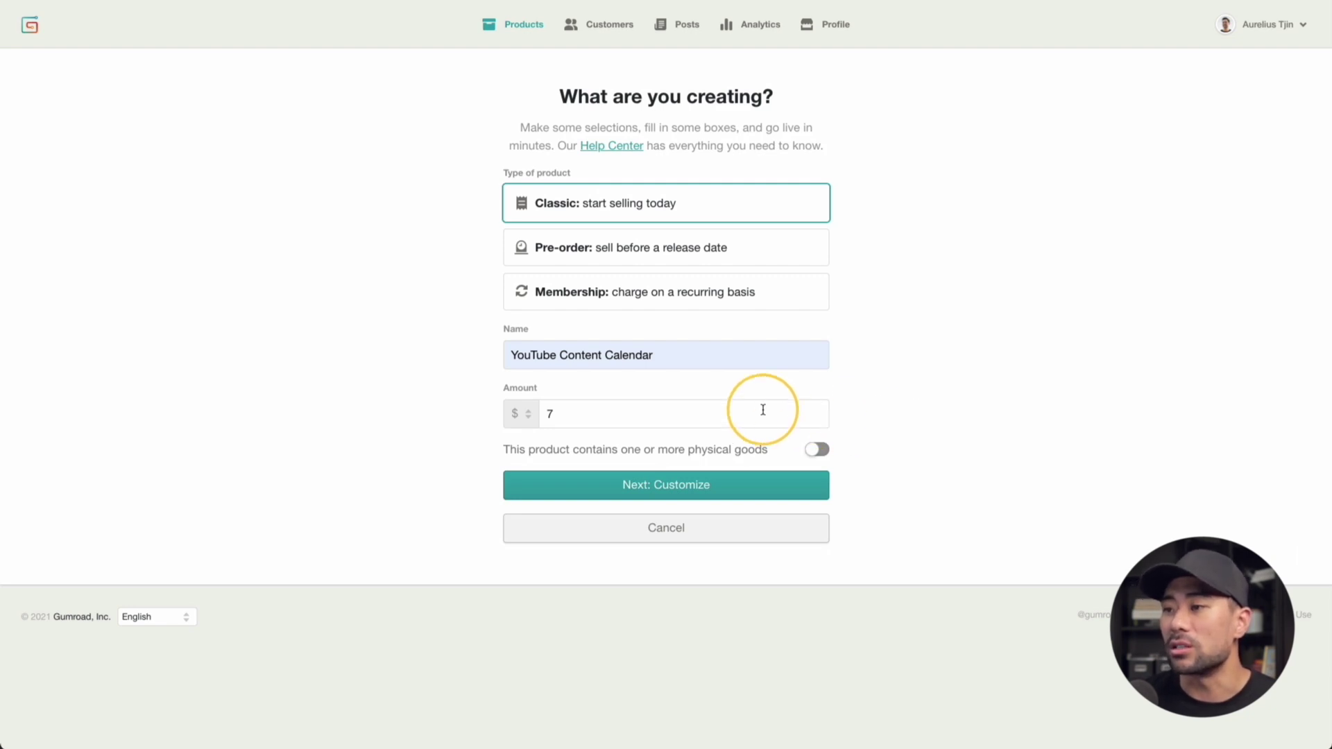
# Step: Continue to customisation and paste the plan-outline-schedule-execute text into the product Description
pyautogui.click(661, 491)
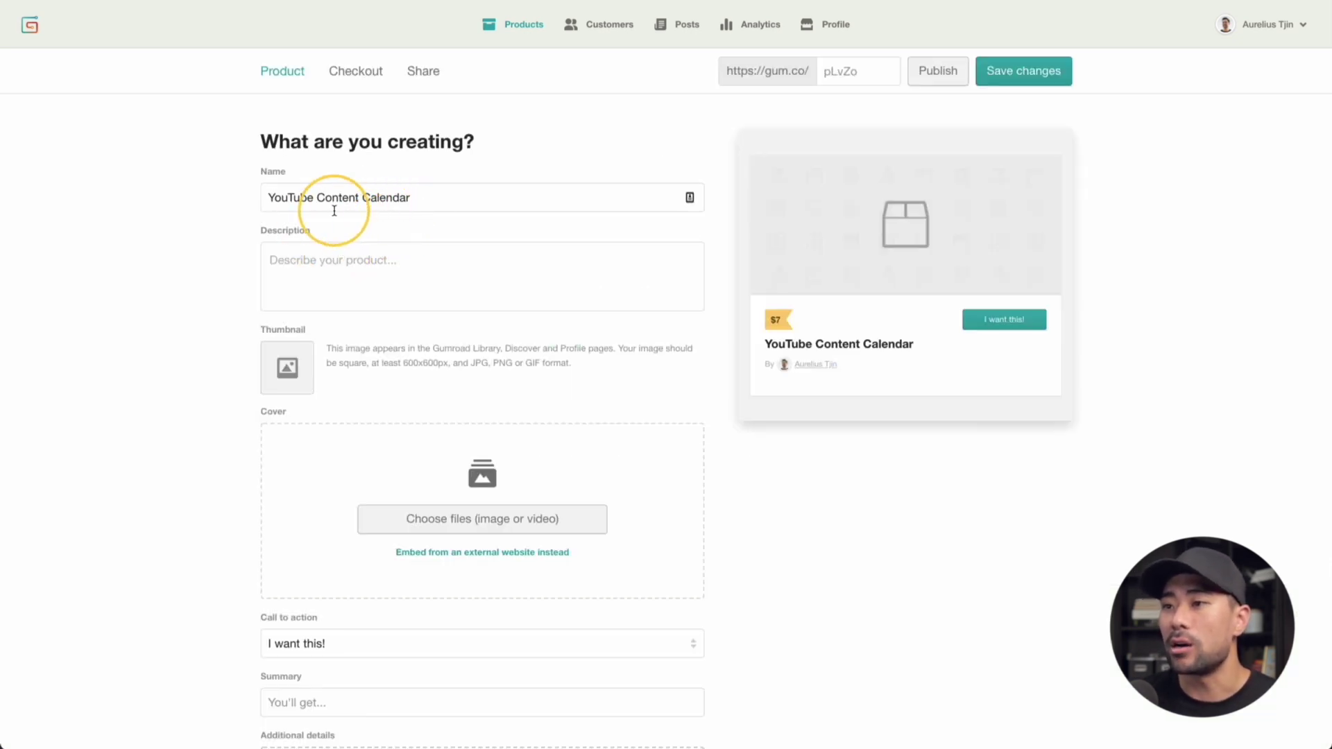
pyautogui.click(342, 270)
pyautogui.hotkey('ctrl', 'v')
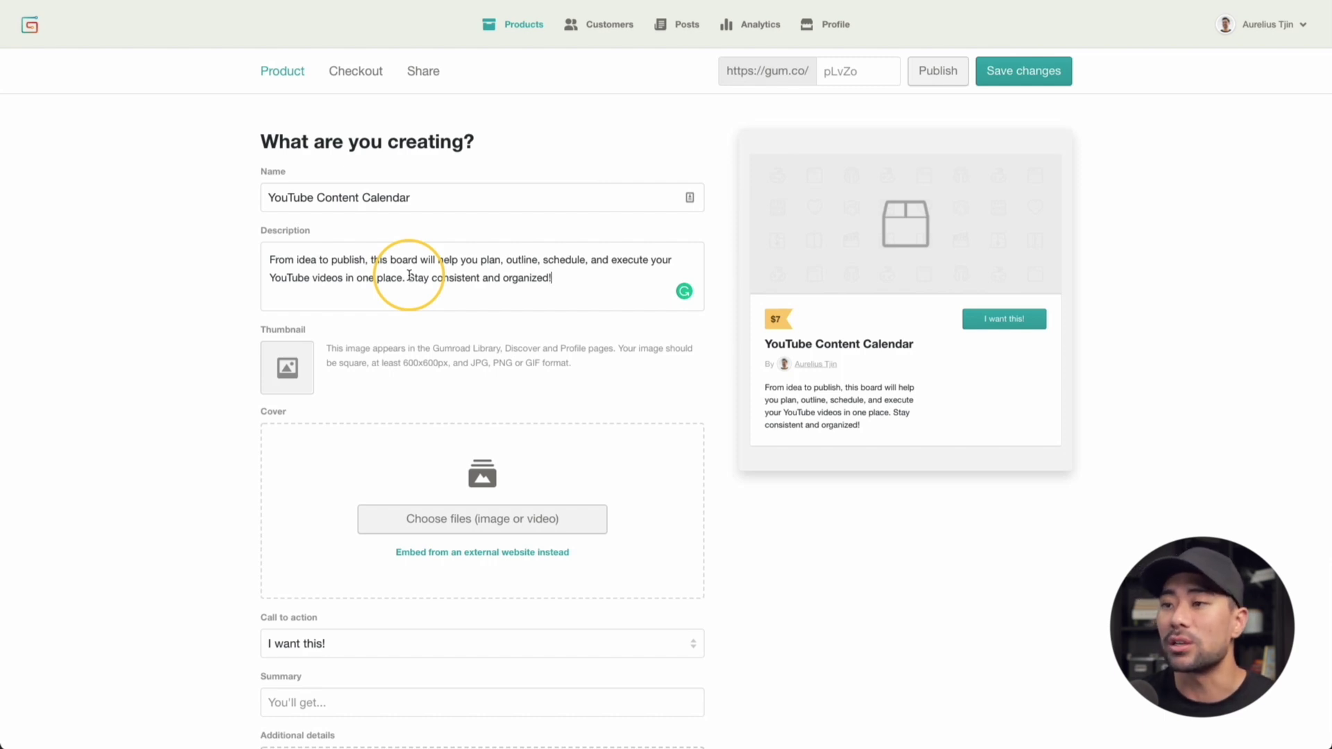
pyautogui.scroll(-1, 458, 368)
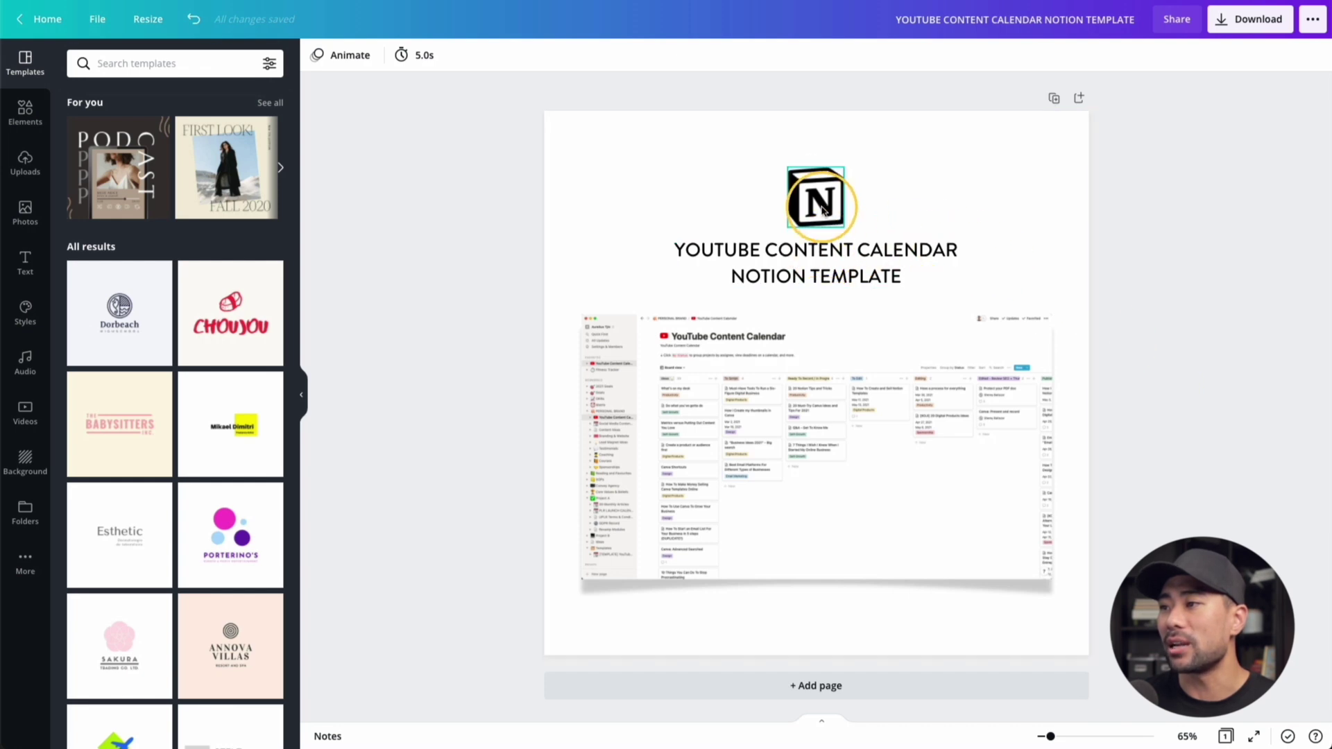
# Step: Start a blank custom-size Canva design of 600 px width and 600 px height
pyautogui.click(923, 241)
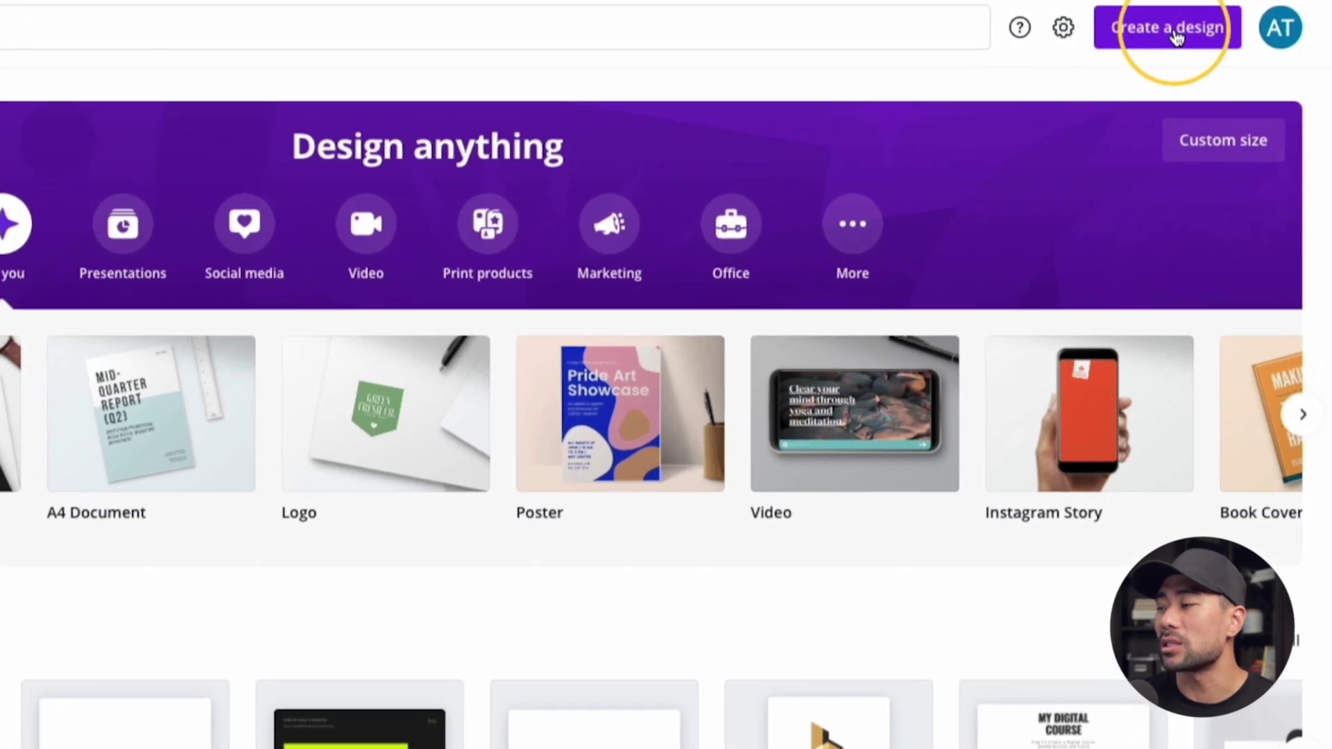
pyautogui.click(1177, 38)
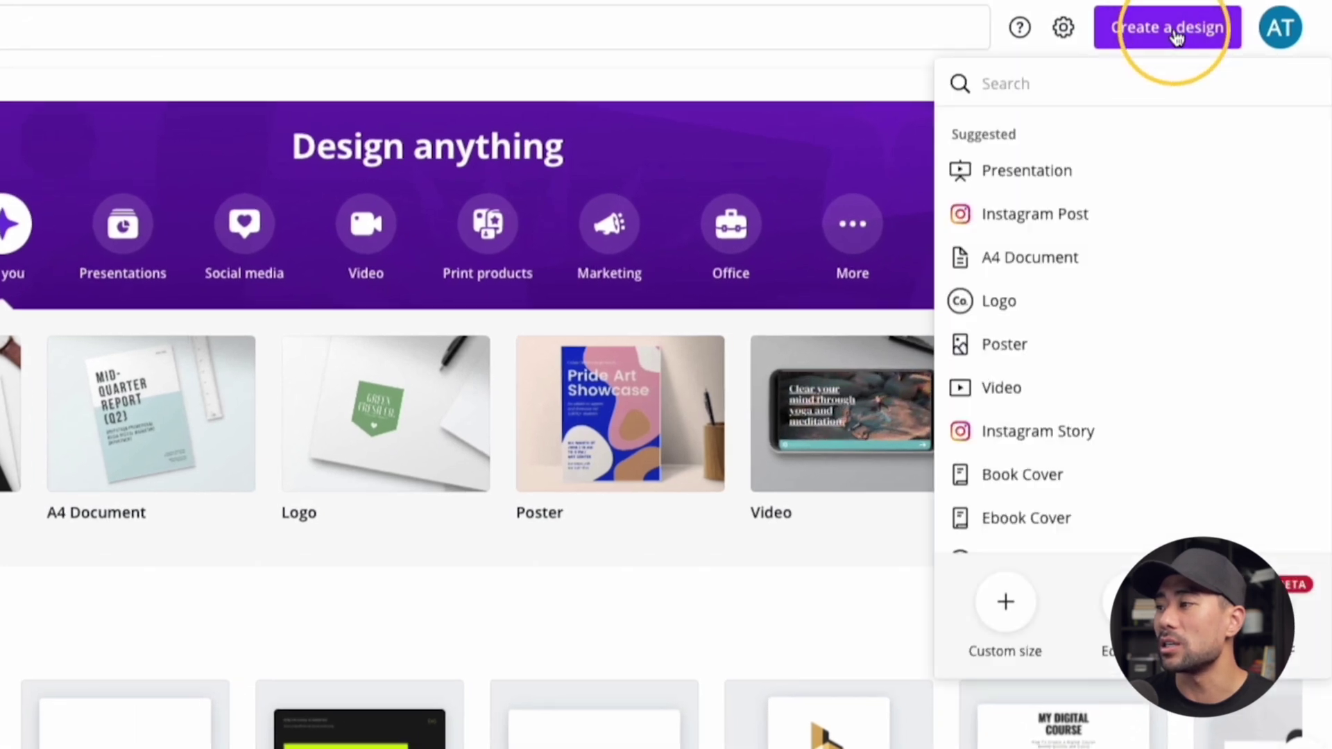
pyautogui.click(1005, 618)
pyautogui.click(1005, 143)
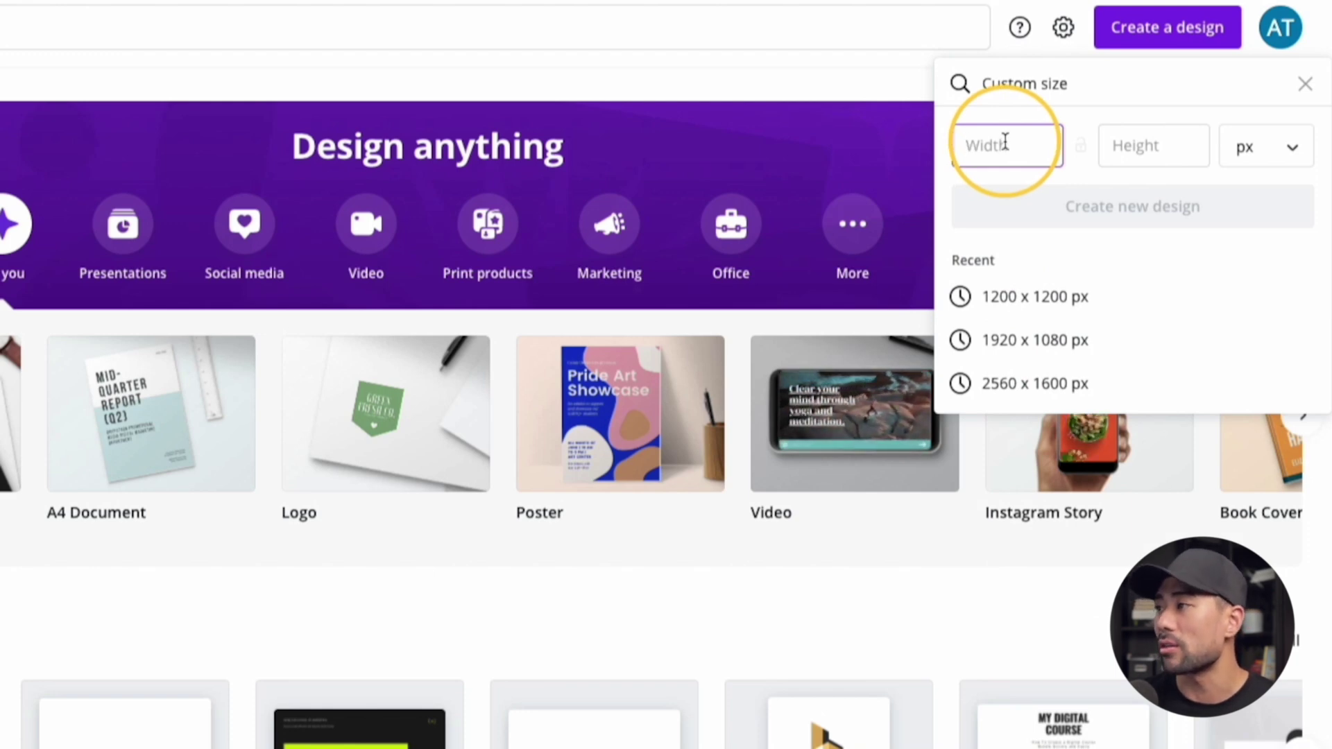
pyautogui.write('600')
pyautogui.click(1142, 146)
pyautogui.write('600')
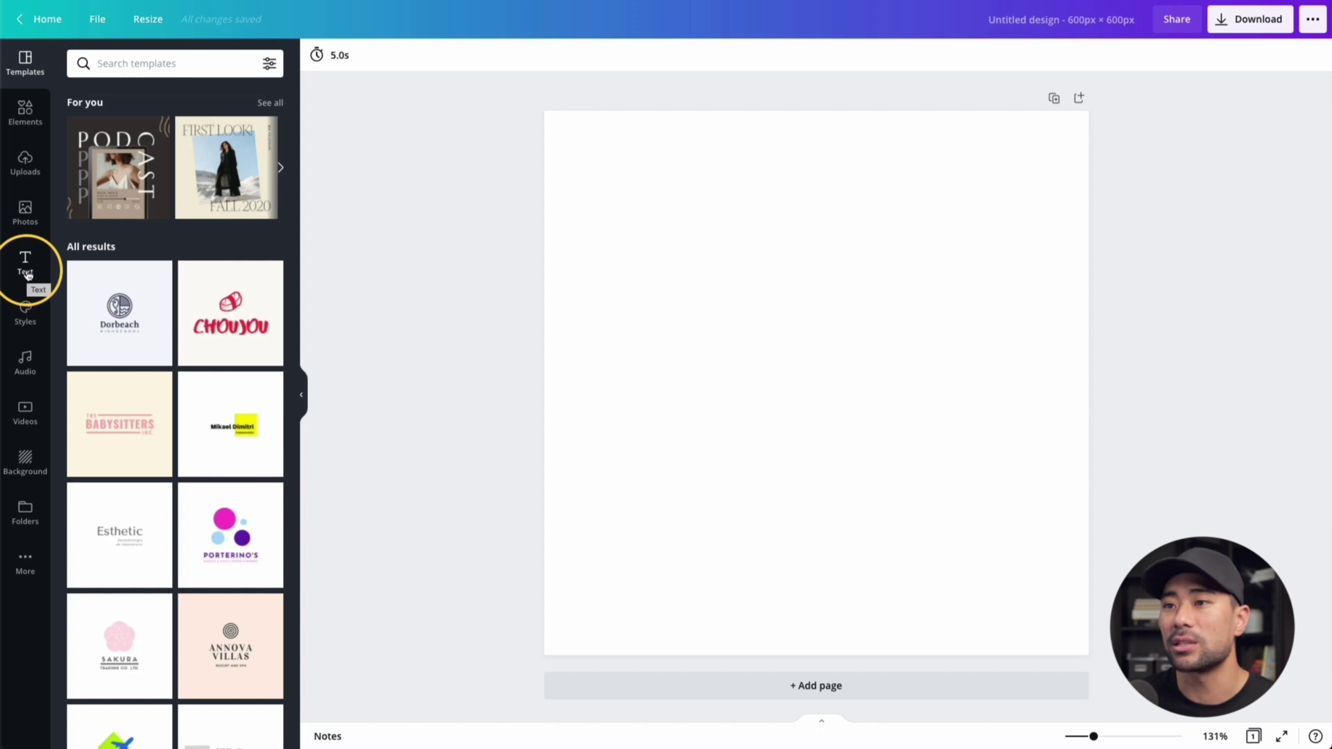
# Step: Add a heading for the NOTION TEMPLATE title, reposition it, then undo and check the Notion logo
pyautogui.click(24, 264)
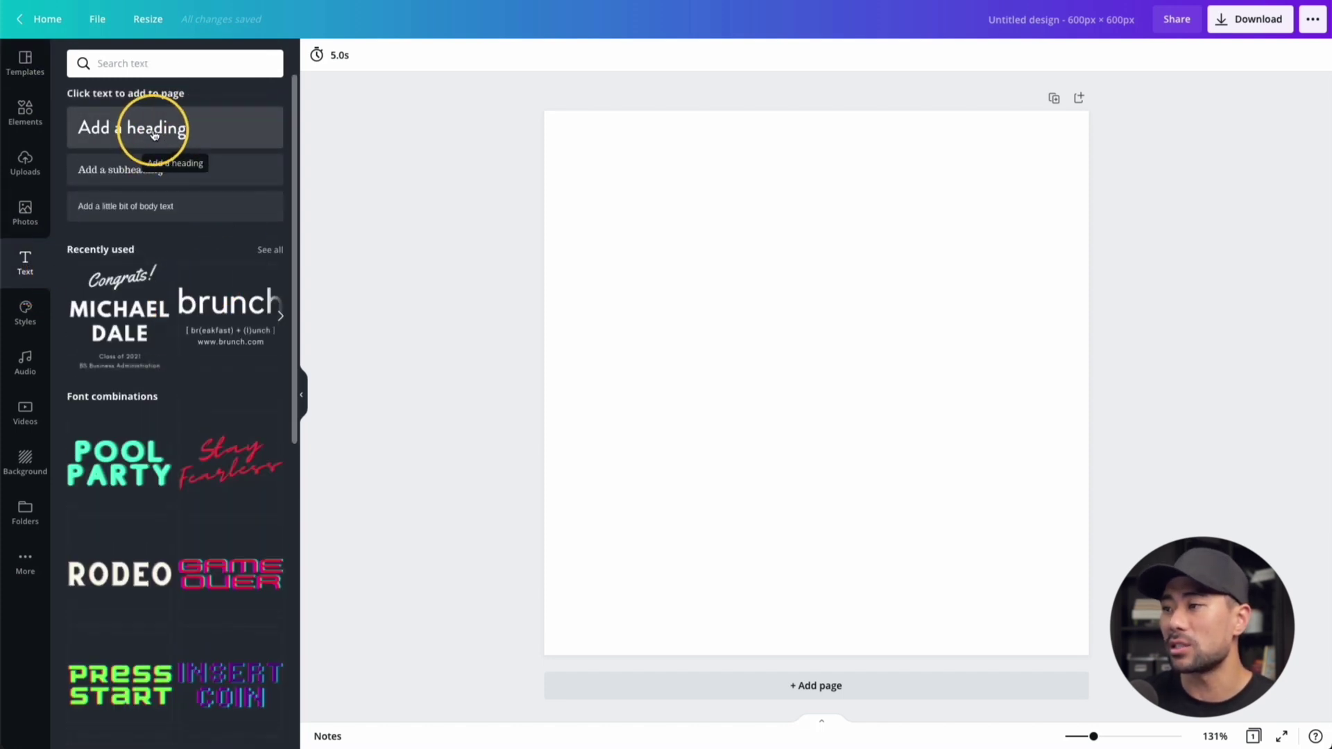
pyautogui.click(178, 131)
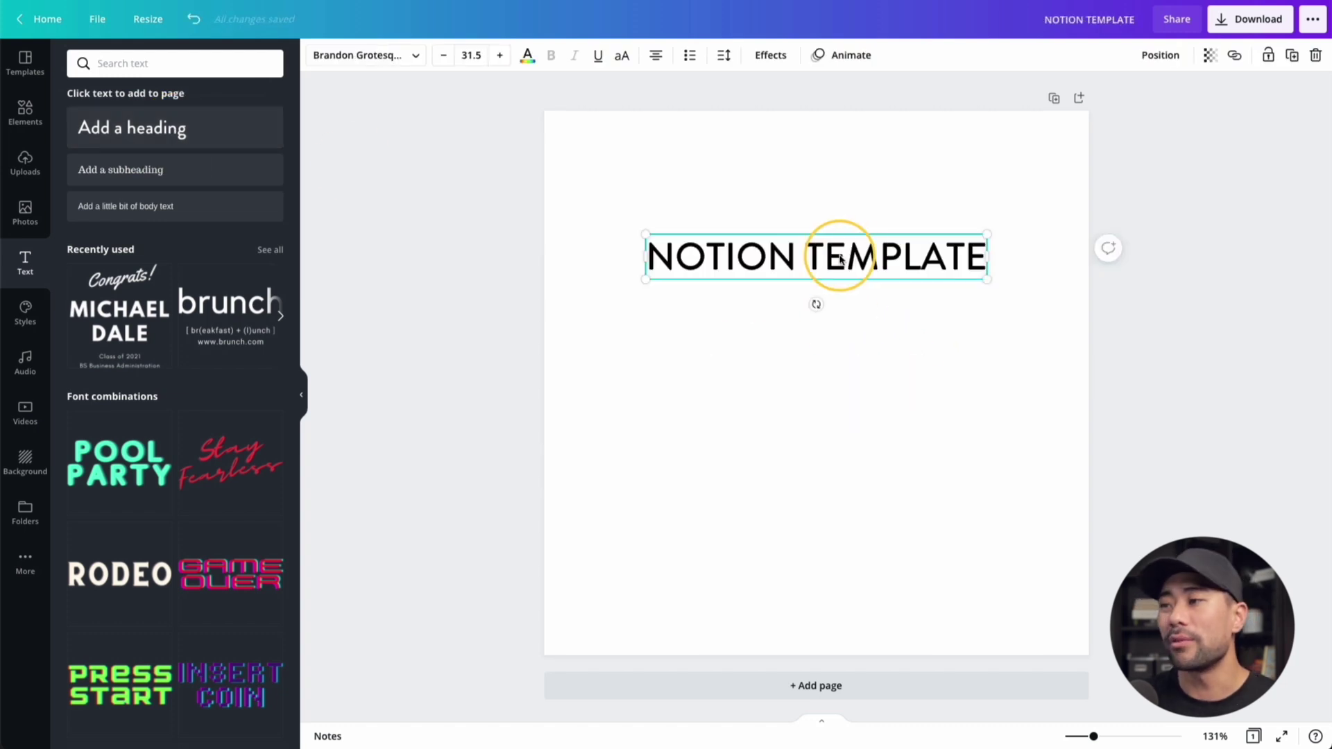
pyautogui.moveTo(840, 259); pyautogui.dragTo(839, 278)
pyautogui.hotkey('ctrl', 'z')
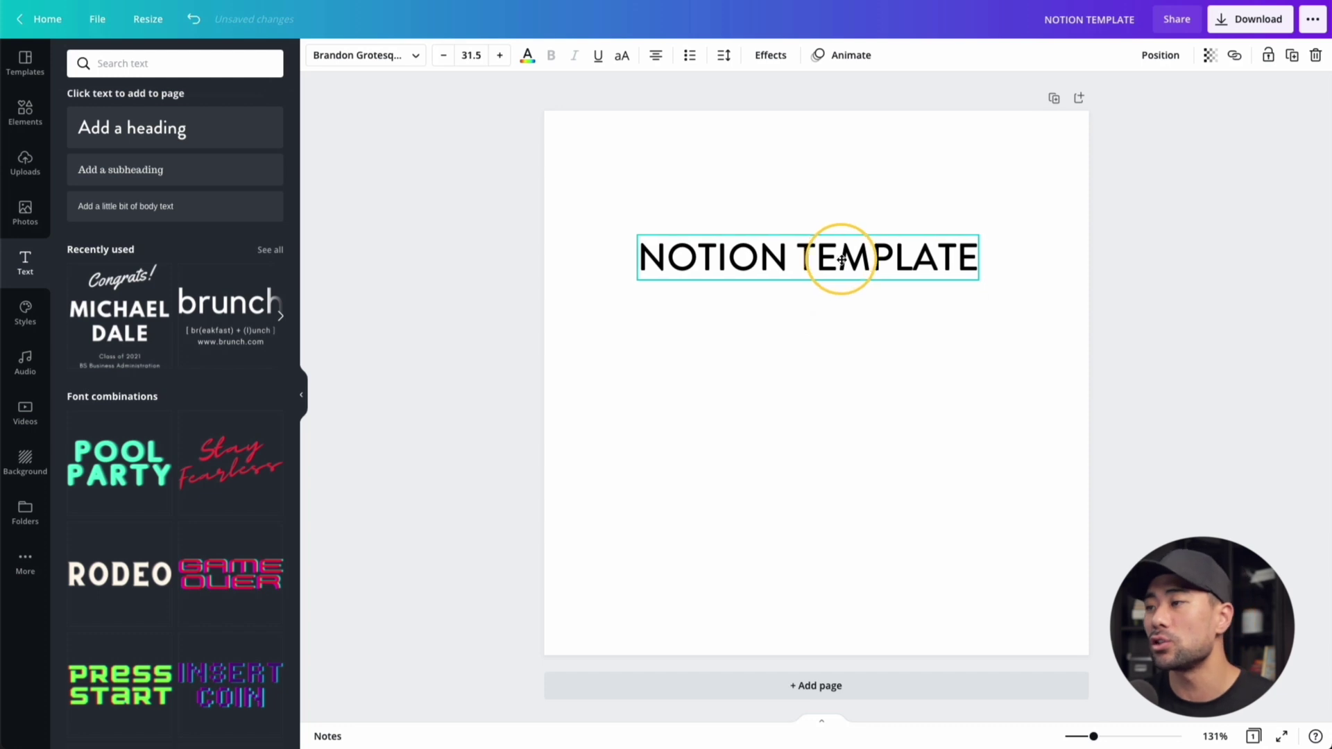
pyautogui.click(1158, 463)
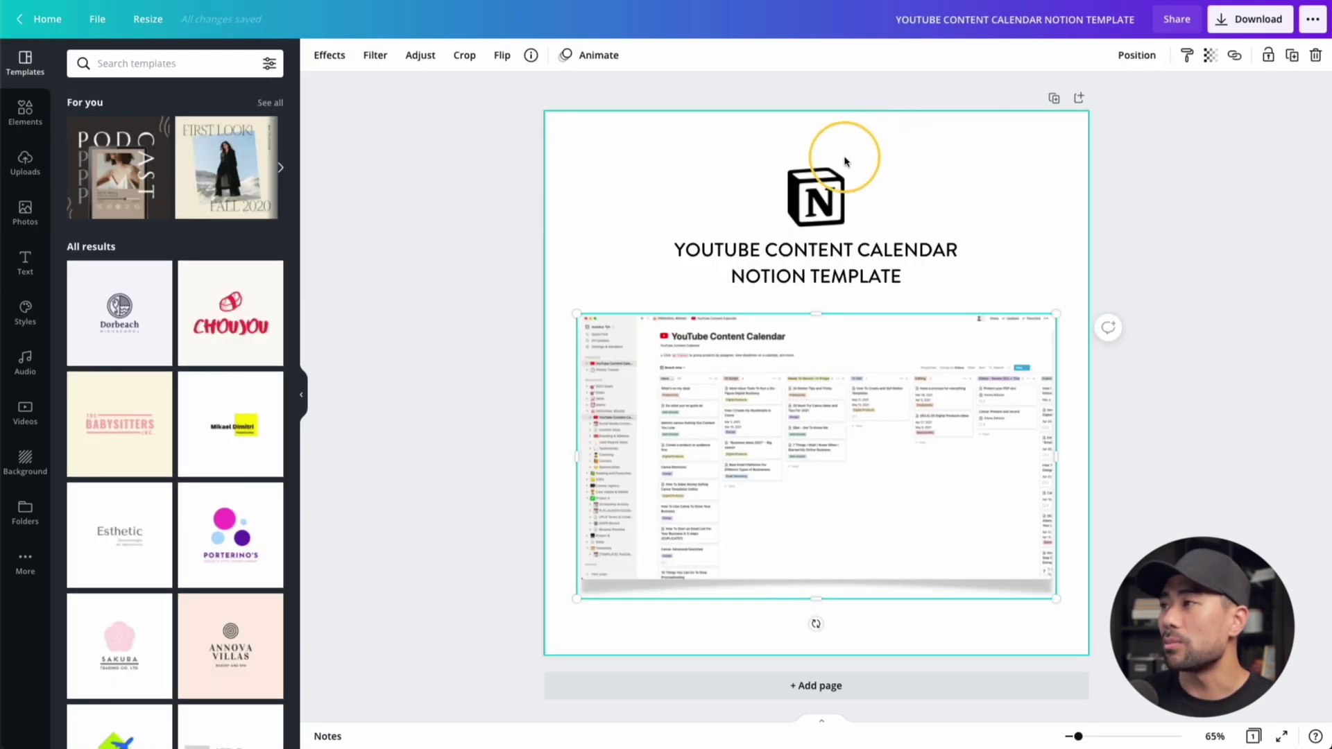
pyautogui.click(811, 196)
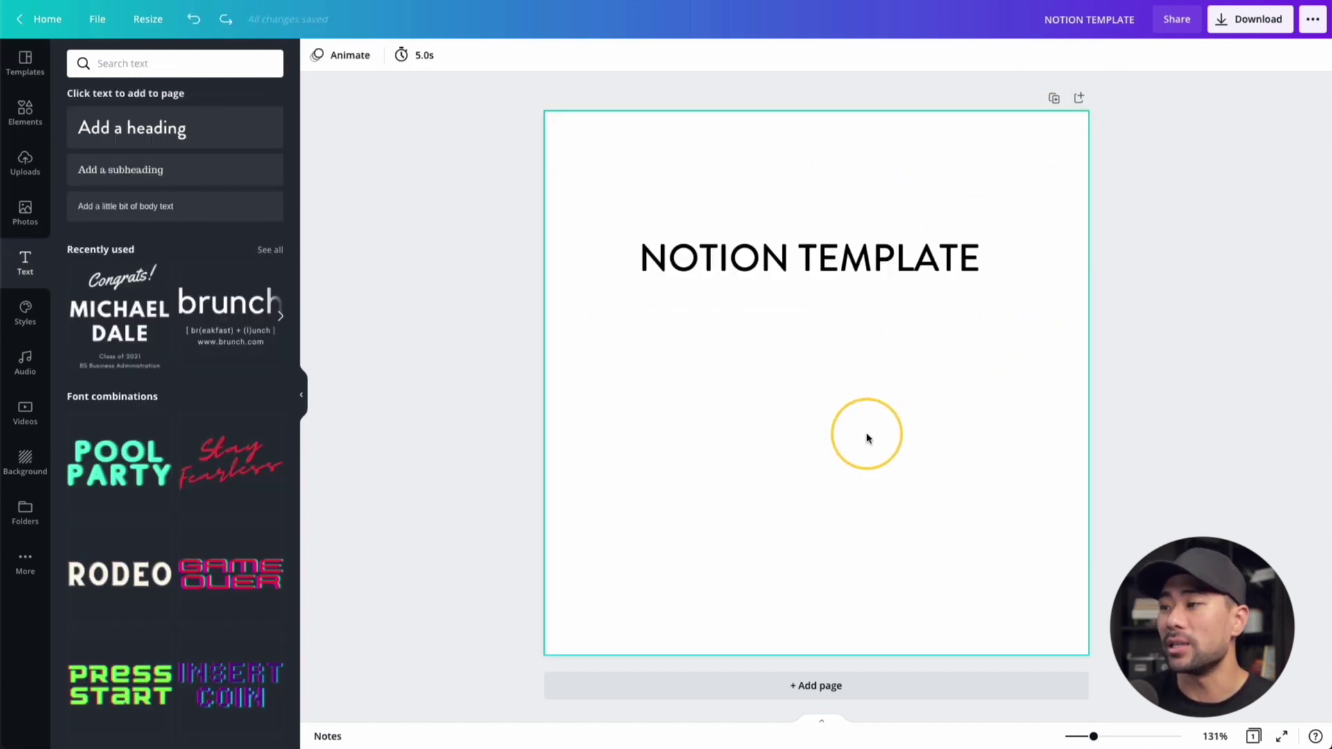
pyautogui.click(867, 438)
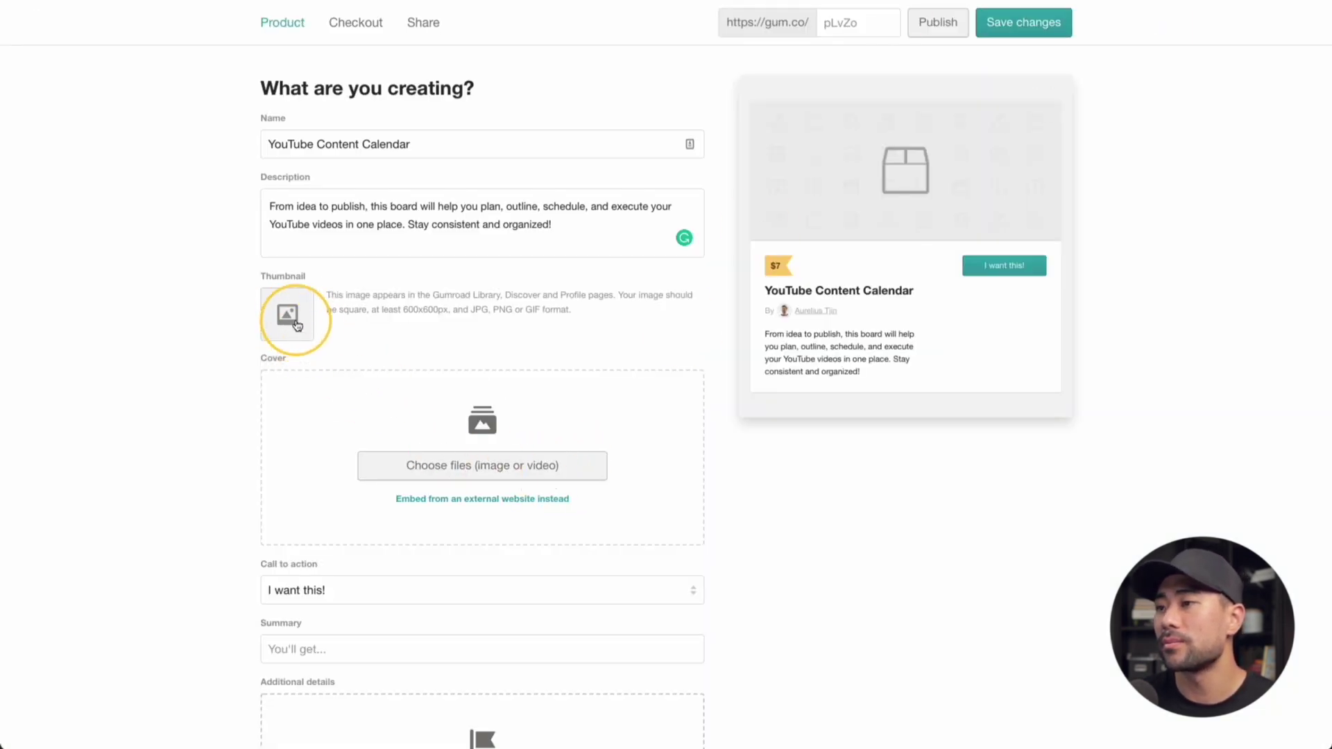
# Step: Upload thumbnail.png as the Gumroad product's thumbnail image
pyautogui.click(287, 313)
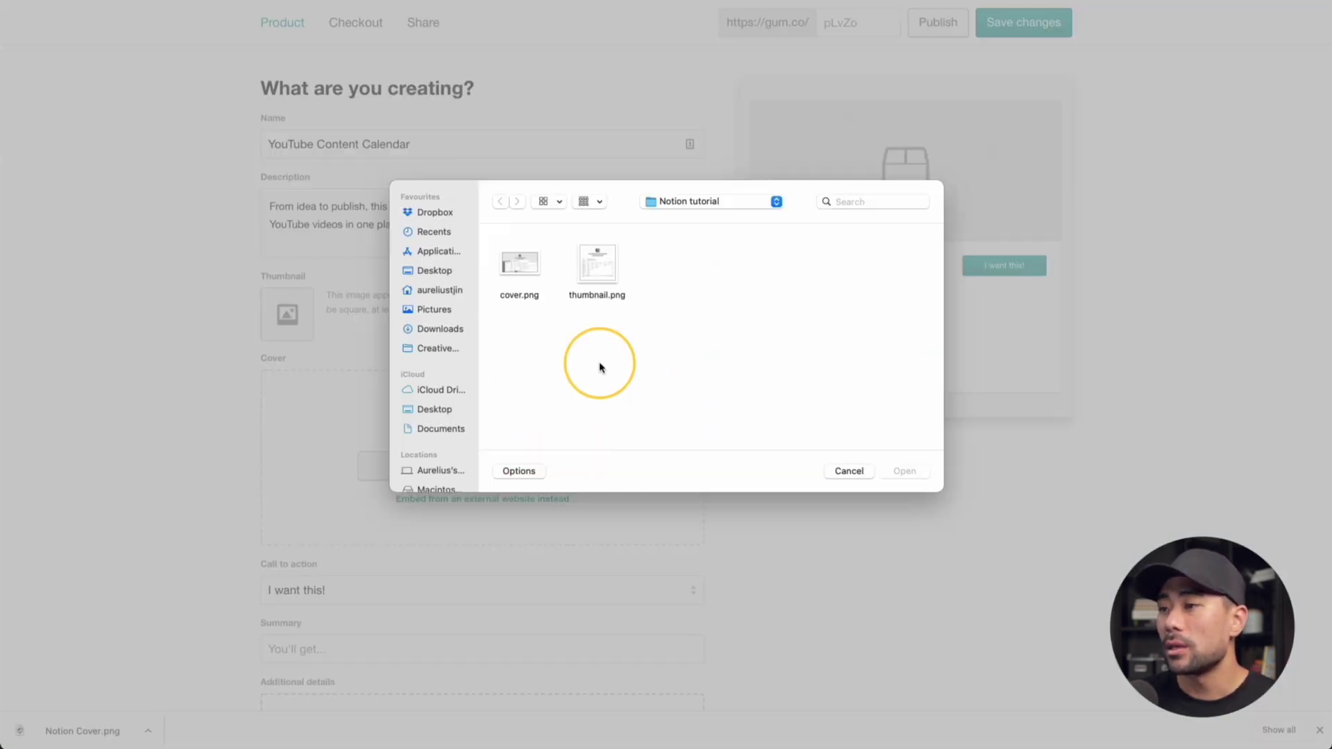
pyautogui.doubleClick(594, 305)
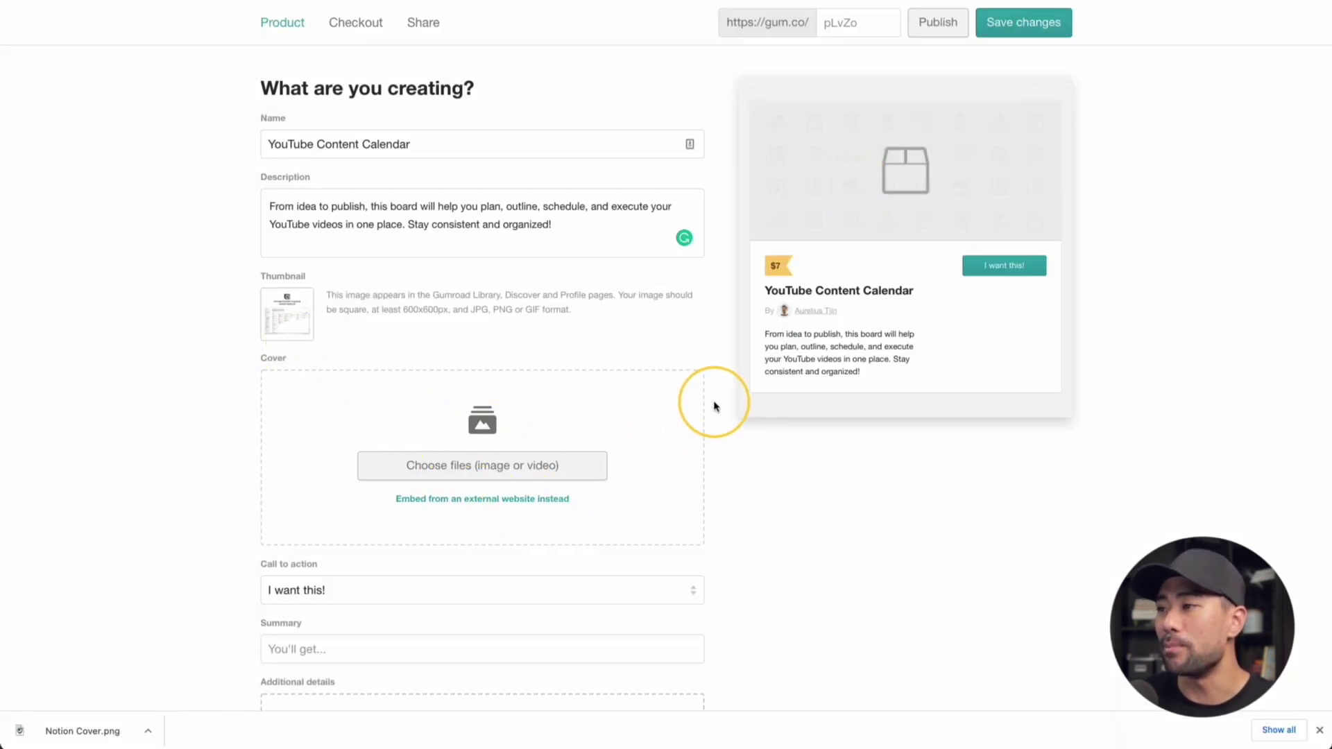
pyautogui.moveTo(779, 122)
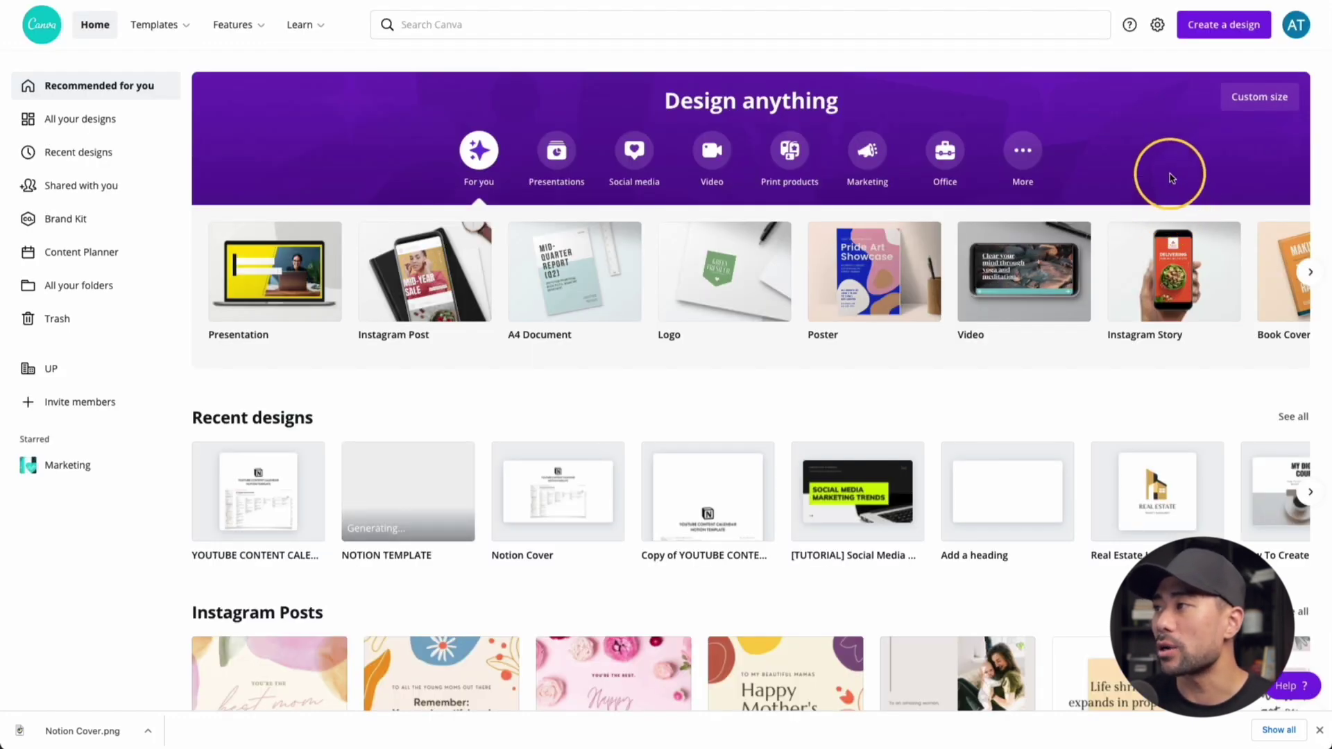
# Step: Create a custom-size Canva design of 1920 px width and 1080 px height
pyautogui.click(1226, 29)
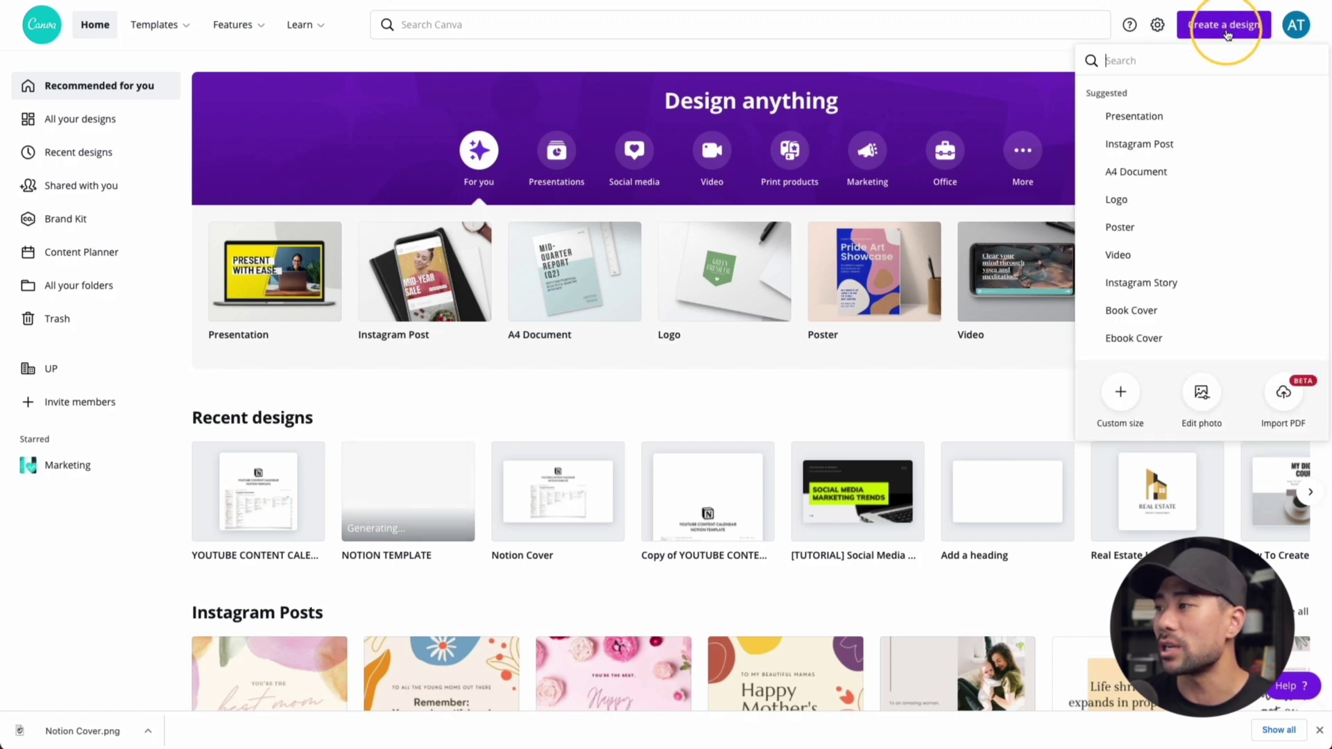
pyautogui.click(1120, 393)
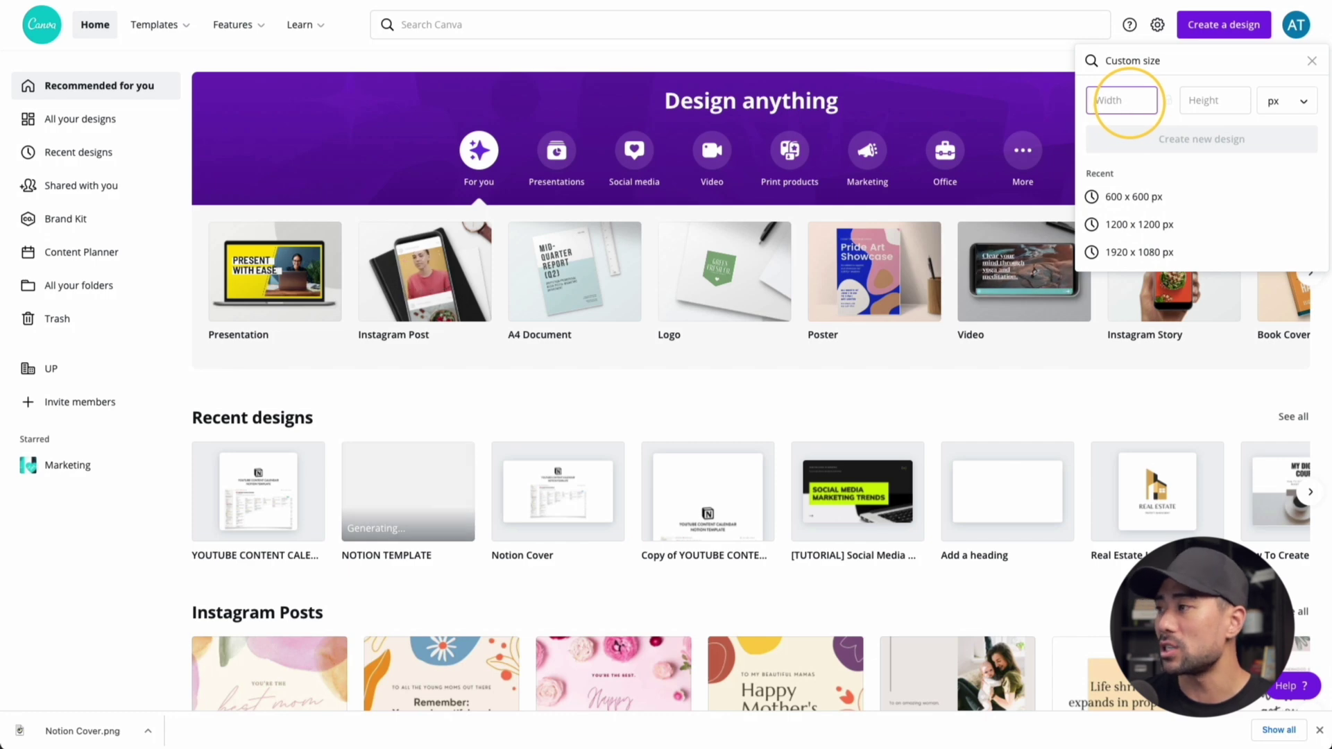
pyautogui.write('1920')
pyautogui.press('Tab')
pyautogui.write('1080')
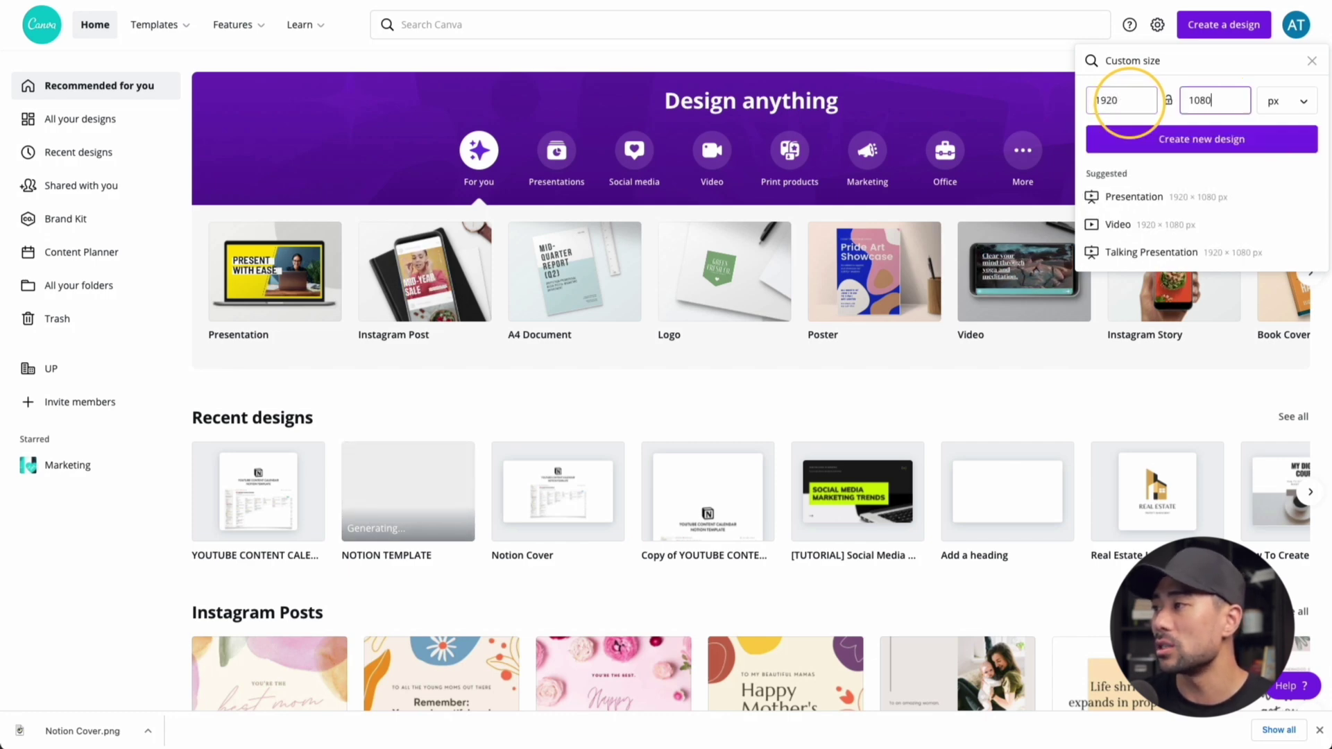
pyautogui.click(1201, 153)
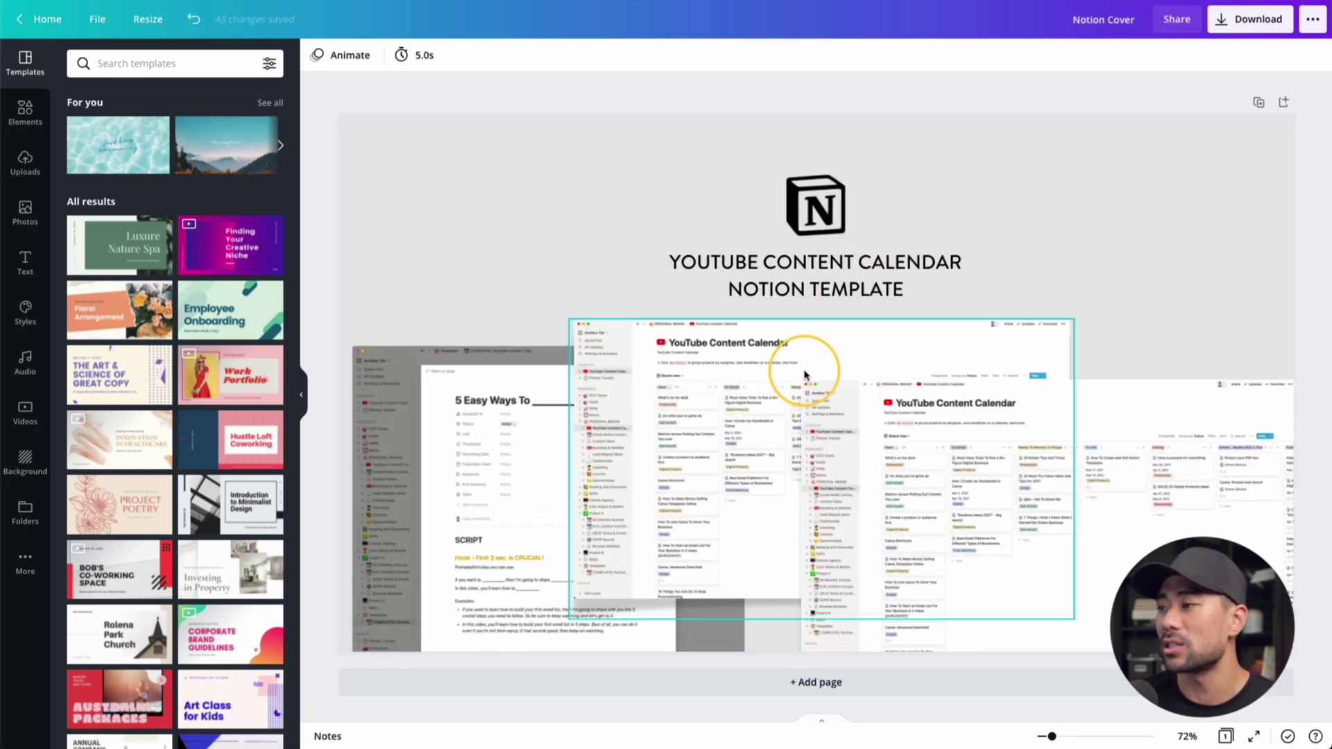
# Step: Adjust the left, middle and right screenshots on the cover and download the finished image
pyautogui.click(721, 382)
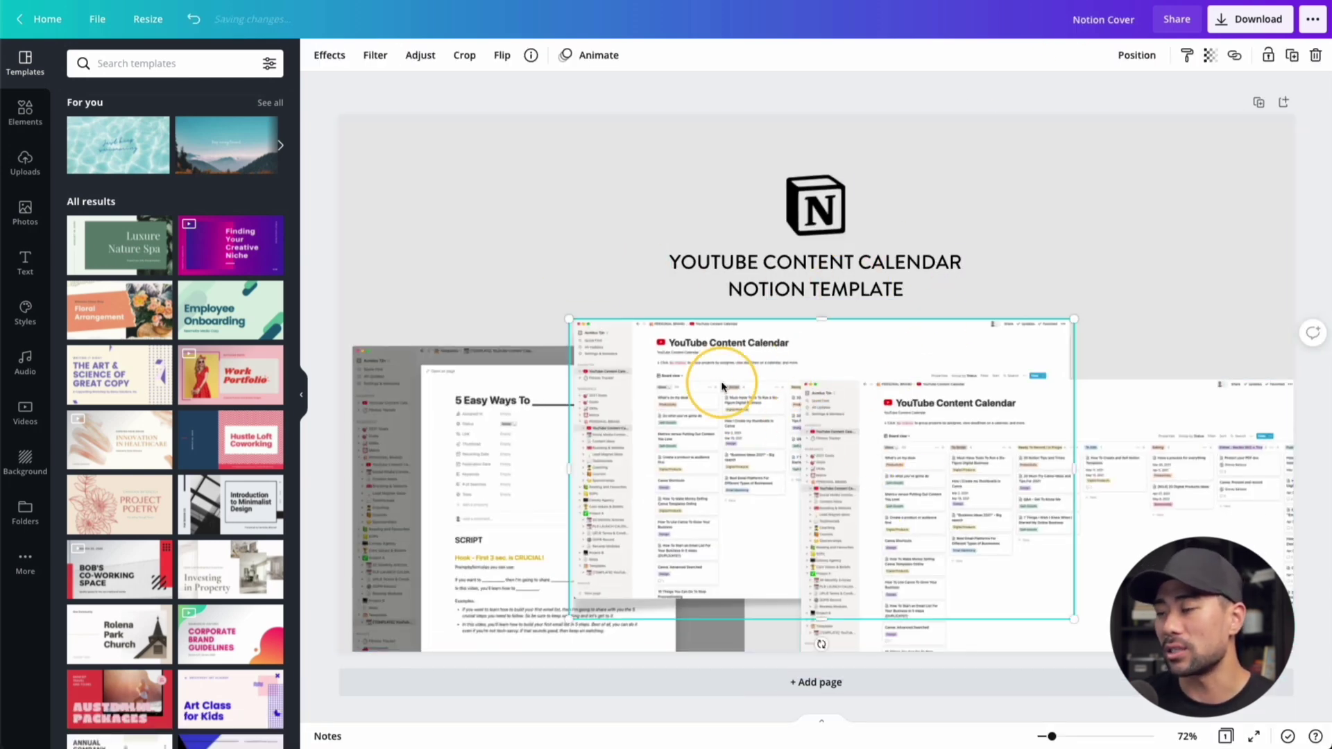
pyautogui.click(1108, 476)
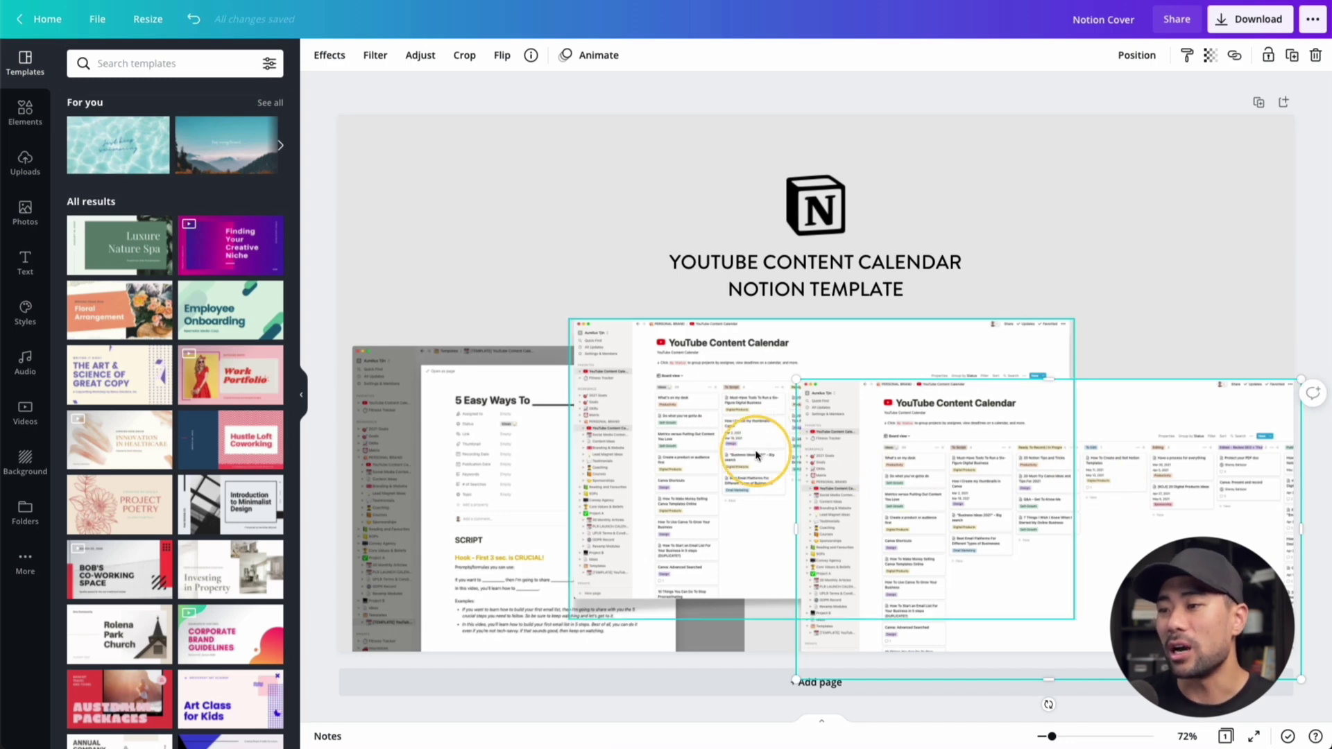
pyautogui.click(476, 471)
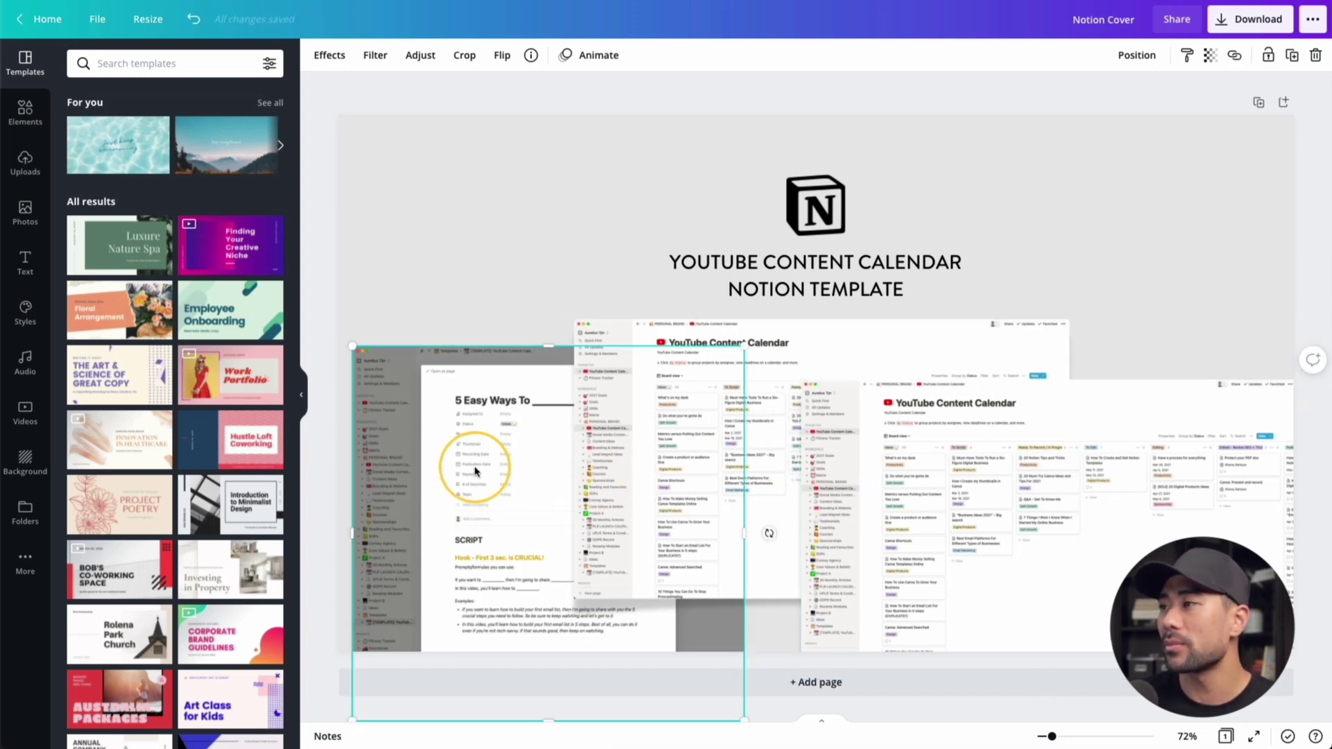
pyautogui.click(1041, 139)
pyautogui.click(1248, 20)
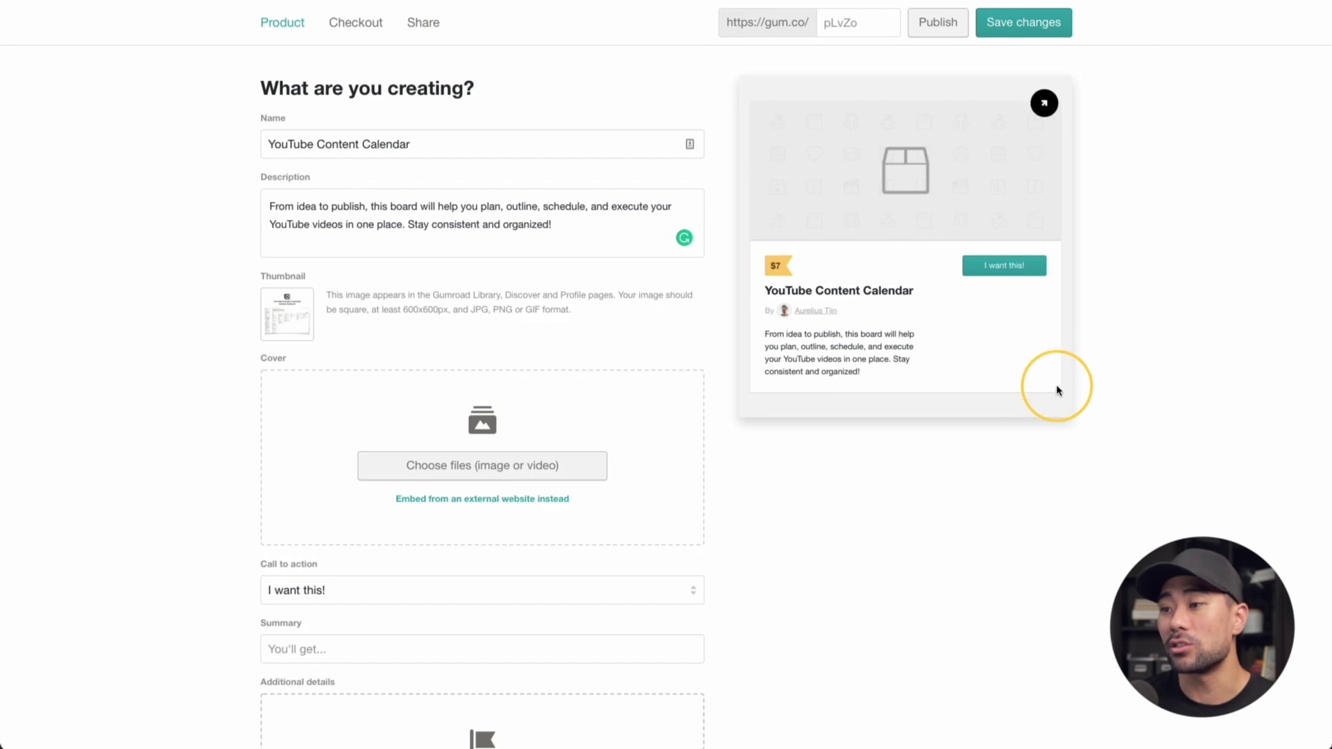
# Step: Upload cover.png as the product cover and set the call to action to Buy this
pyautogui.click(489, 463)
pyautogui.doubleClick(518, 270)
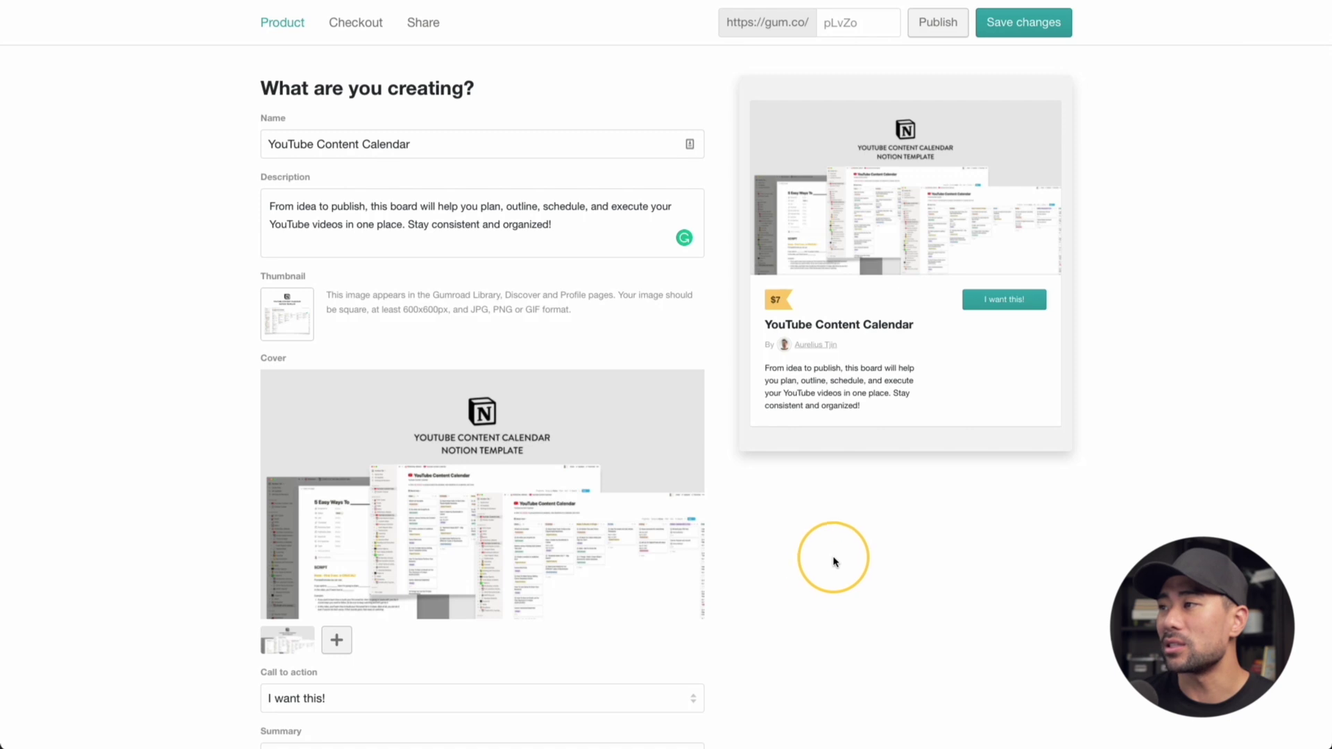
pyautogui.scroll(-6, 342, 256)
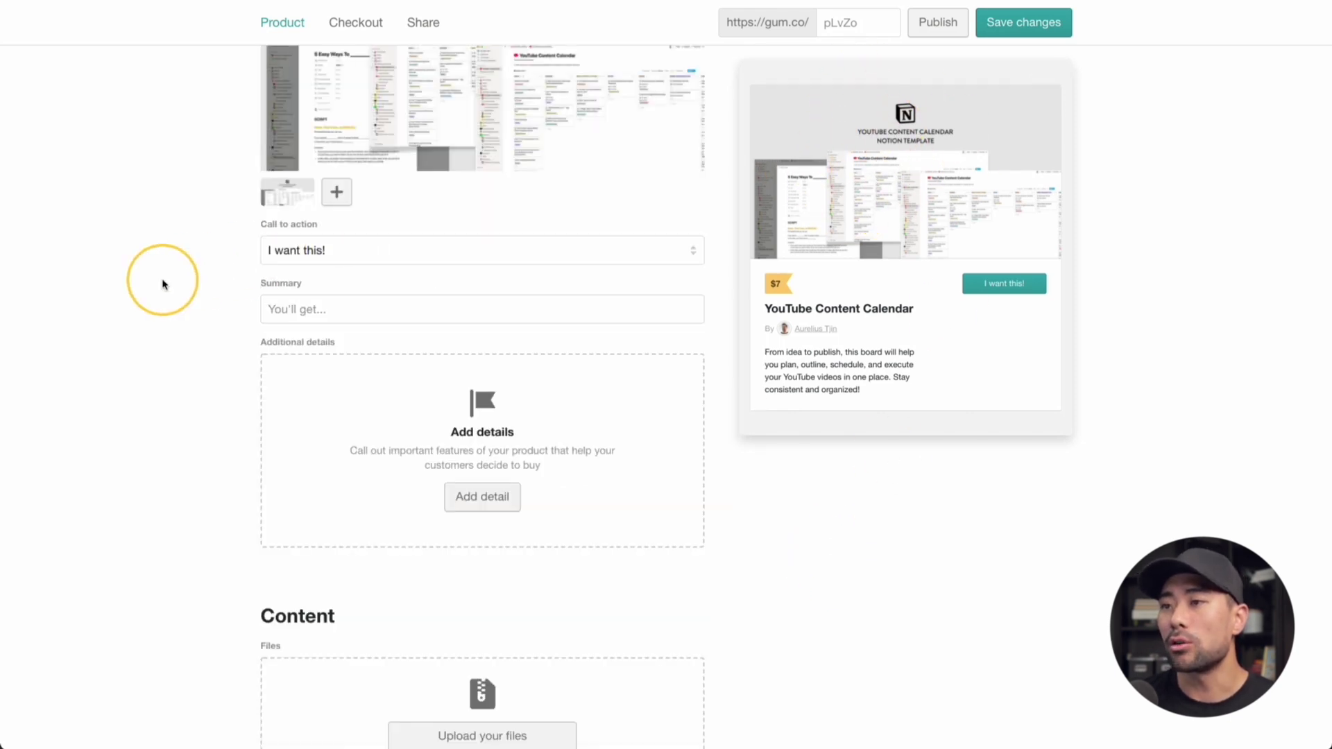
pyautogui.click(342, 255)
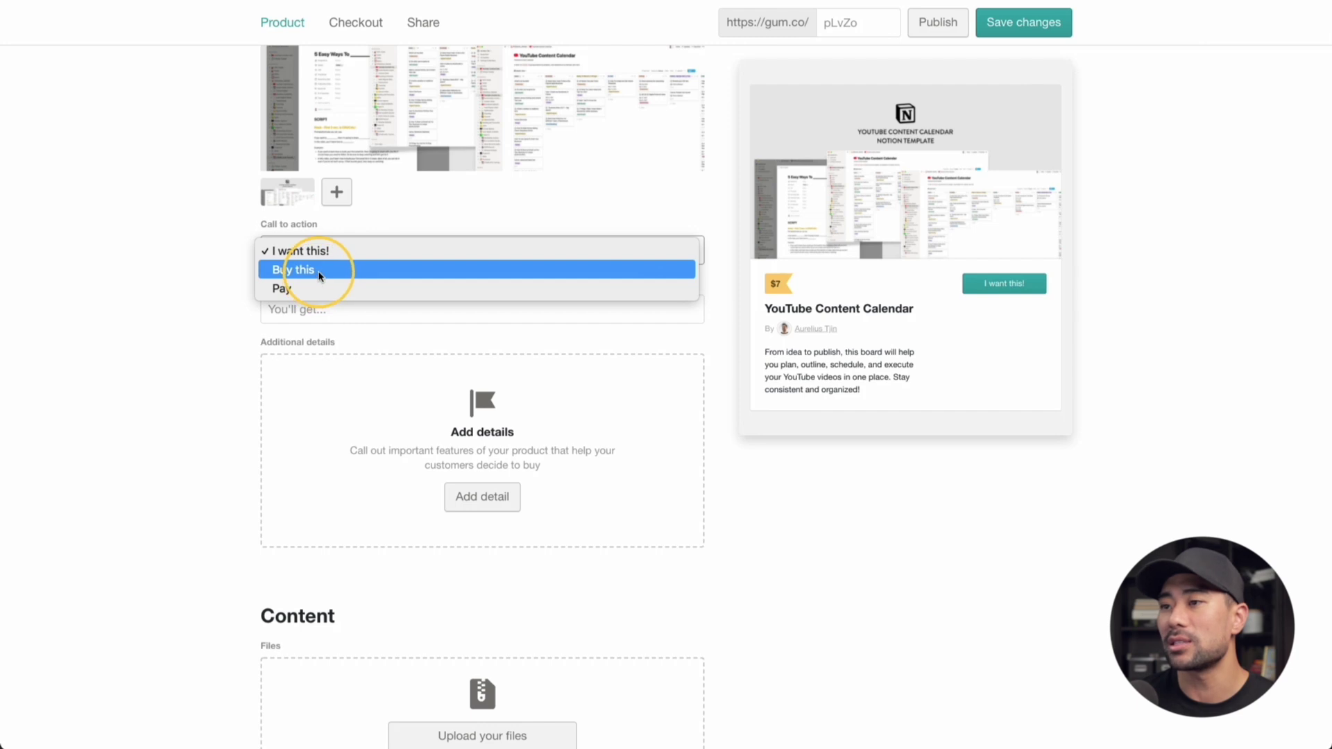
pyautogui.click(314, 270)
pyautogui.scroll(-2, 1006, 351)
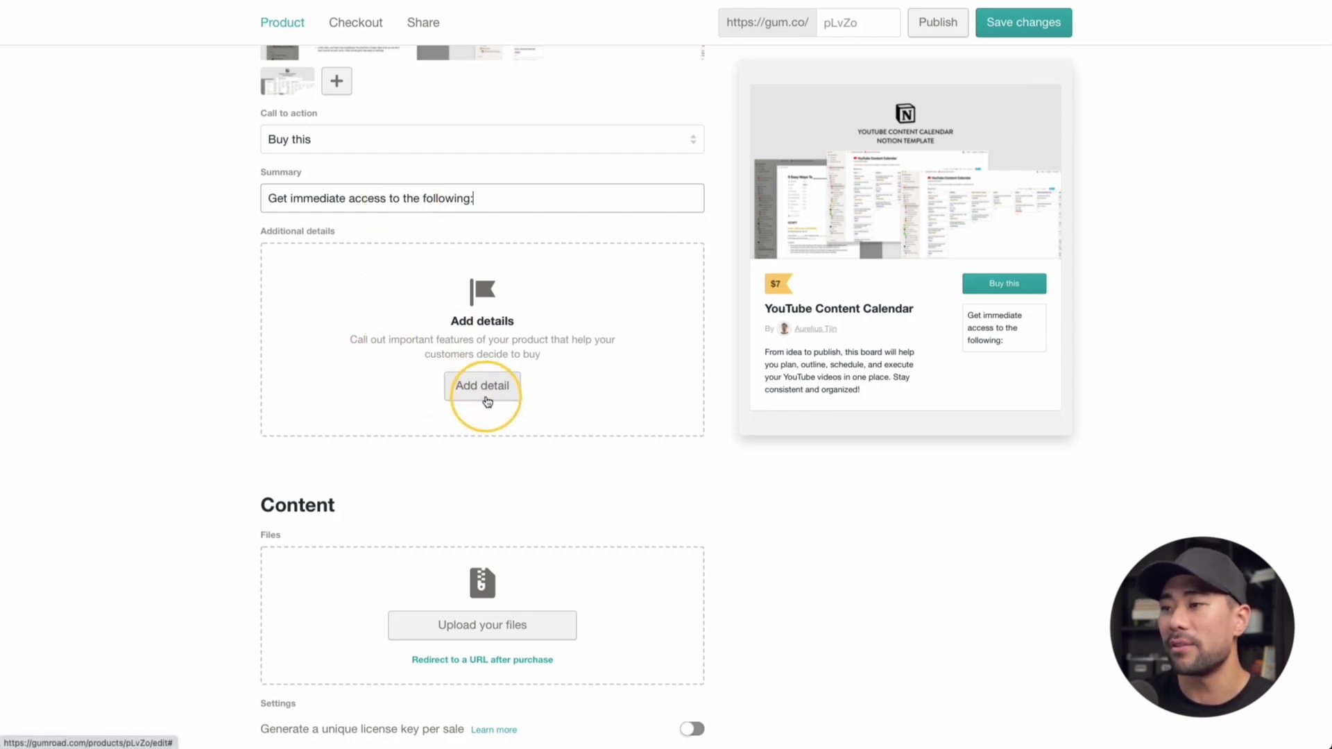
# Step: Add detail rows Notion Template Access, BONUS 1: Tutorial and BONUS 2: Worksheet, clearing the $97 value
pyautogui.click(484, 387)
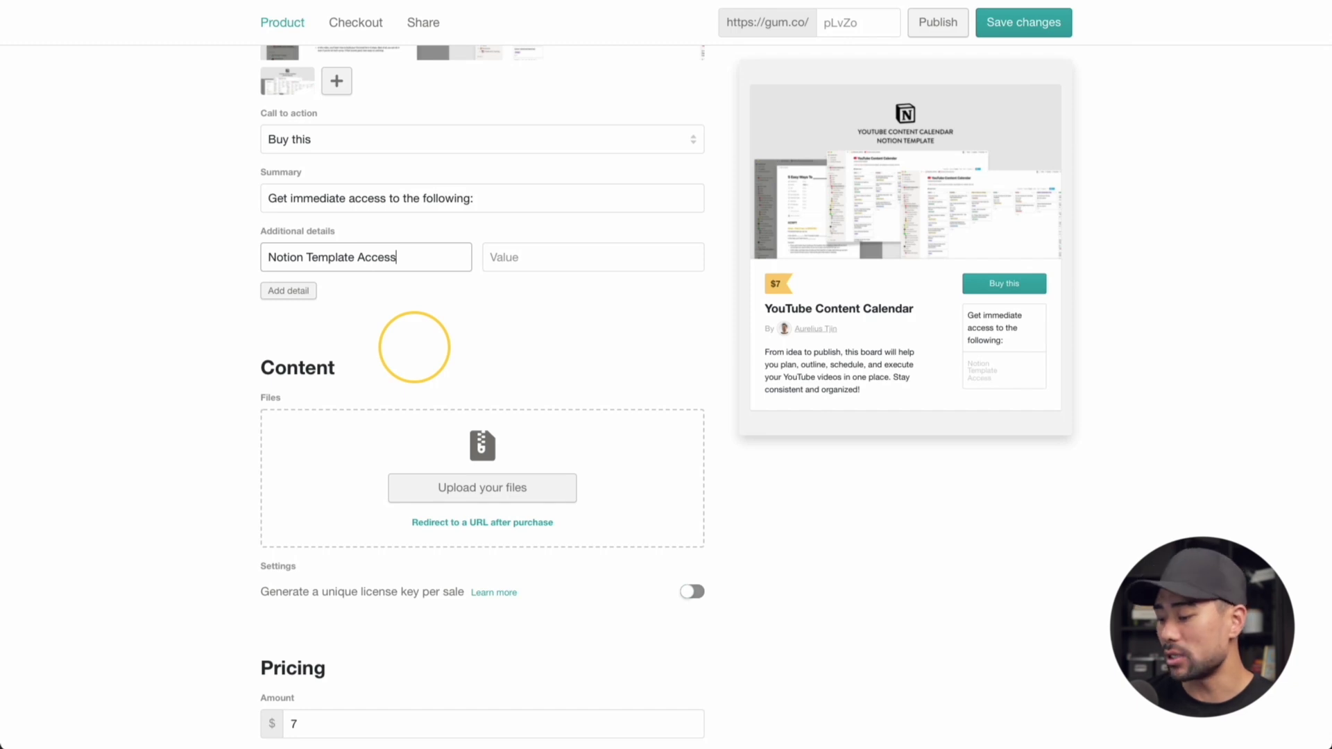
pyautogui.click(539, 249)
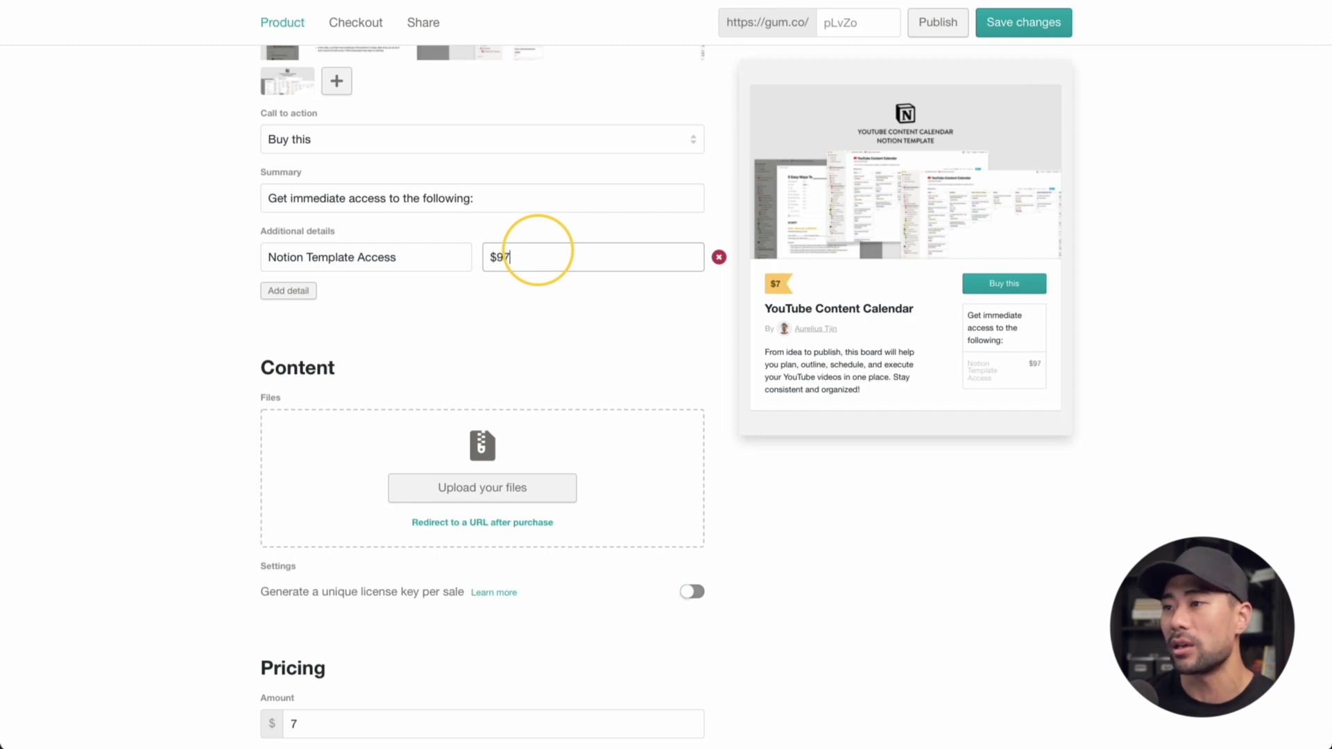
pyautogui.tripleClick(545, 261)
pyautogui.press('BackSpace')
pyautogui.click(306, 292)
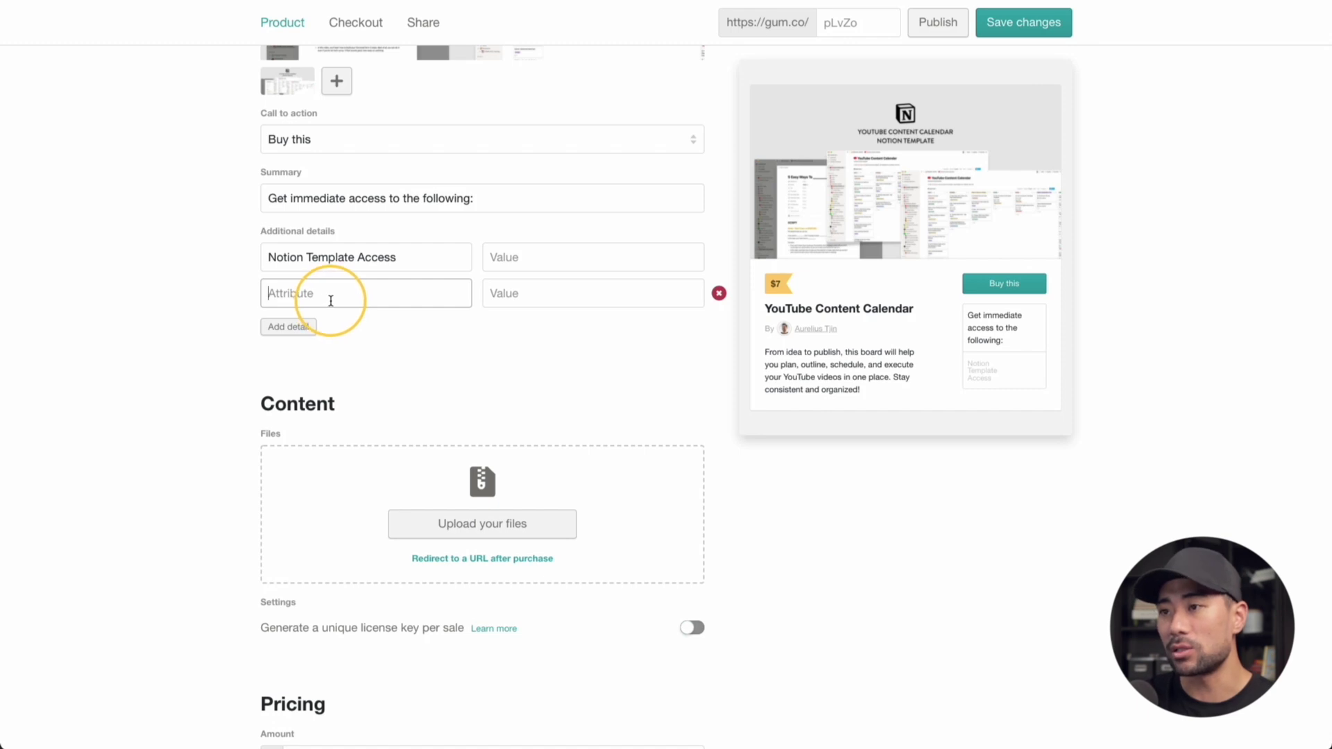
pyautogui.write('BONUS')
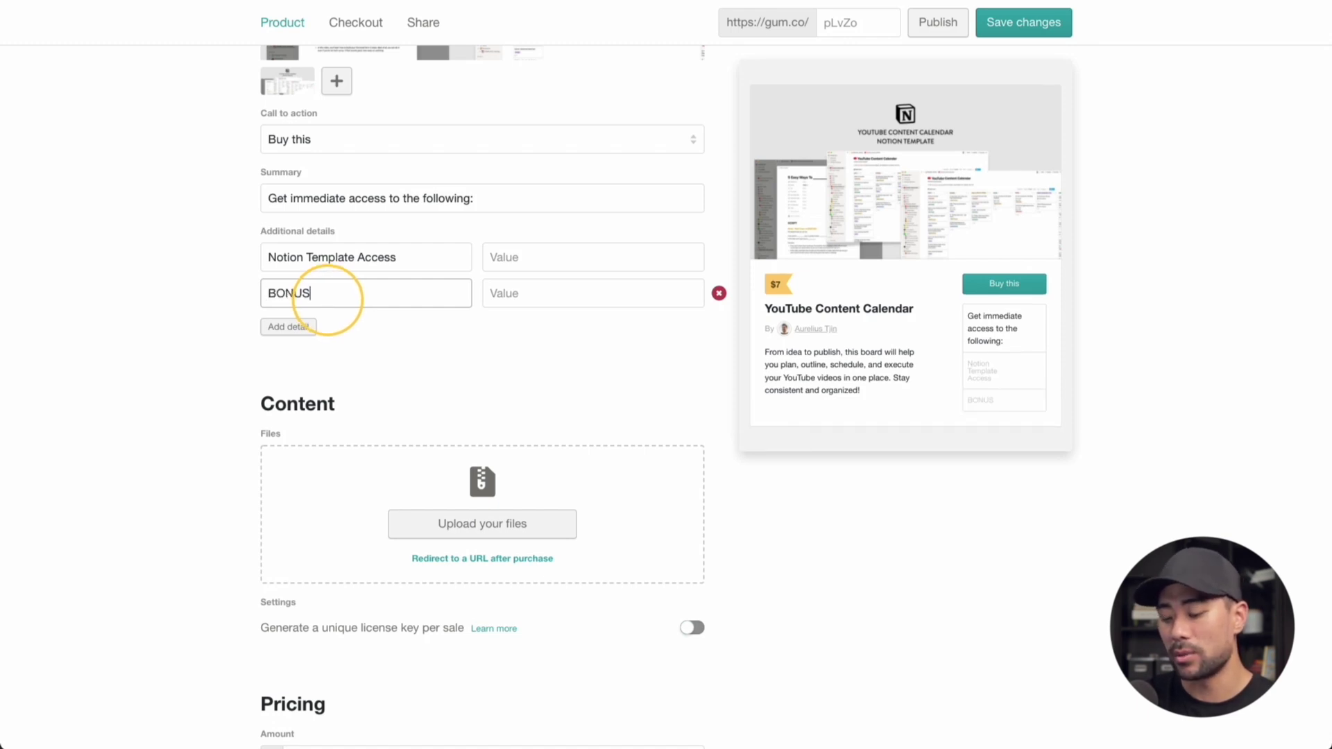
pyautogui.write(' 1: Tutorial')
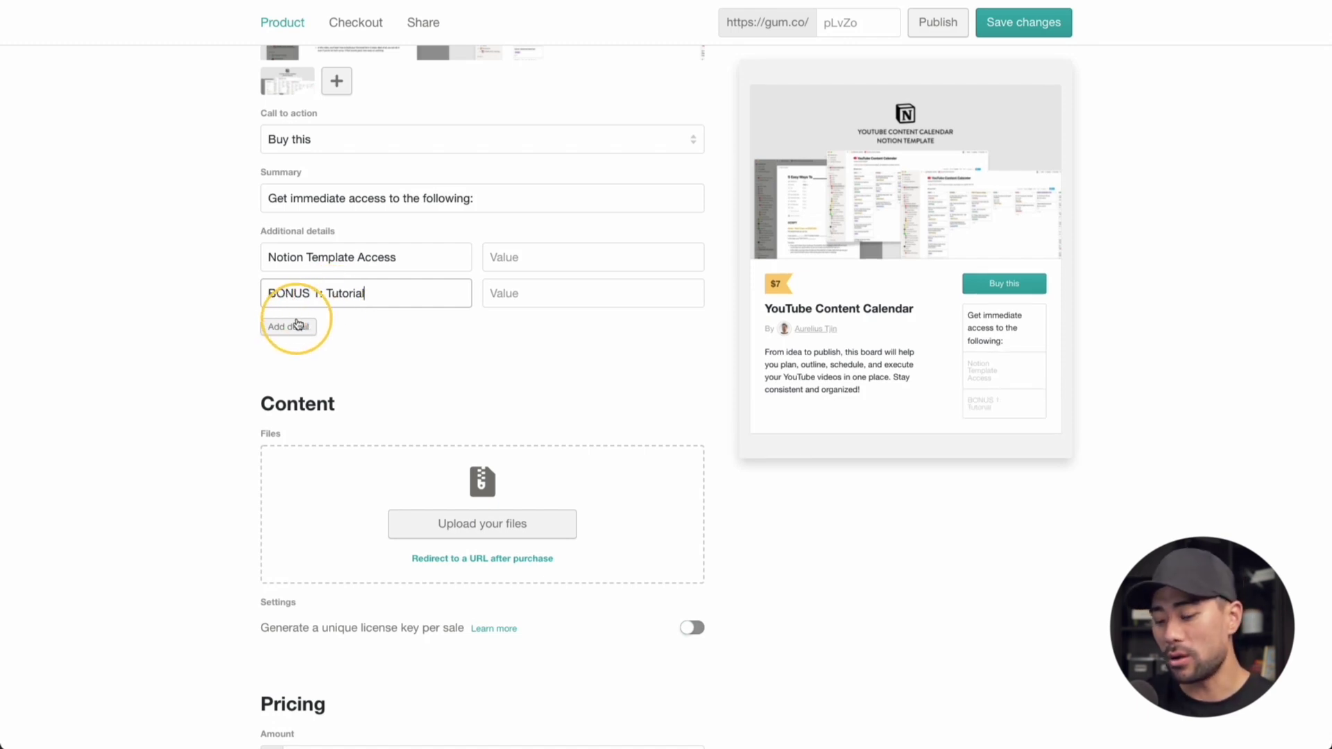
pyautogui.click(290, 328)
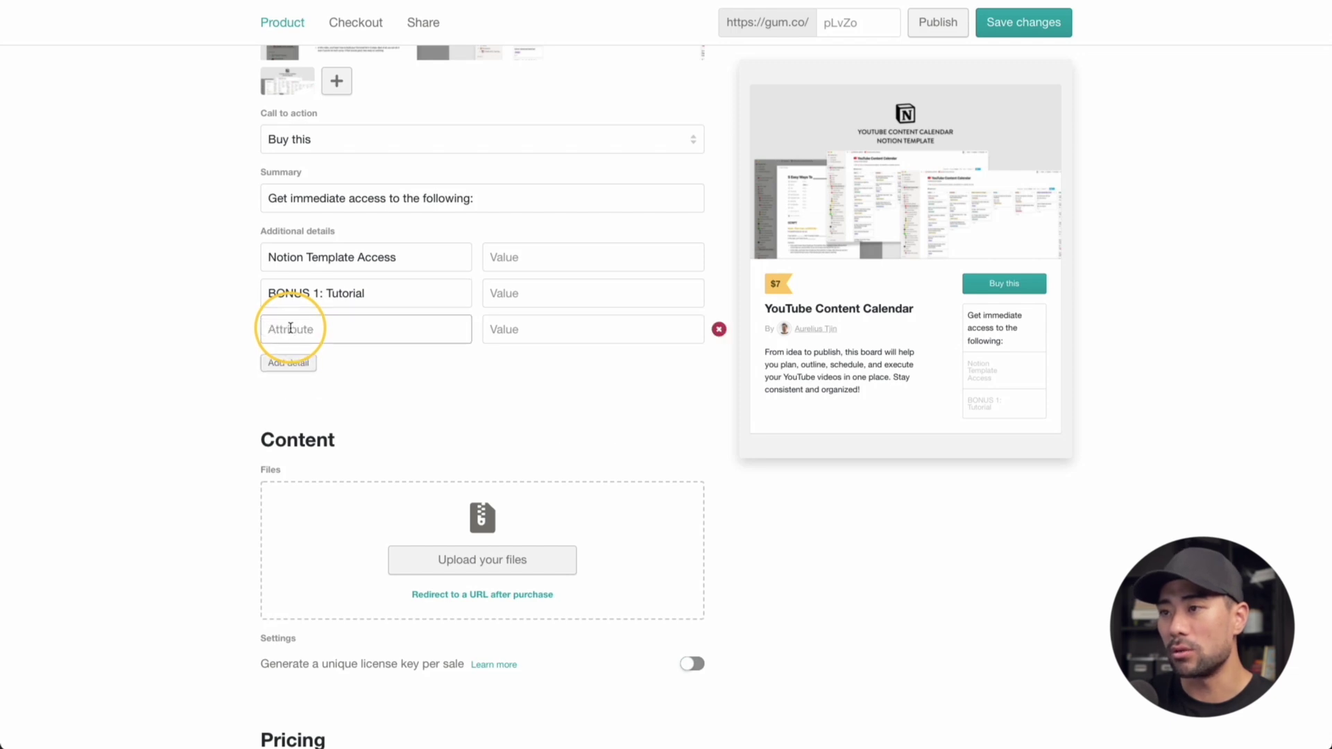
pyautogui.write('BONUS 2: Worksheet')
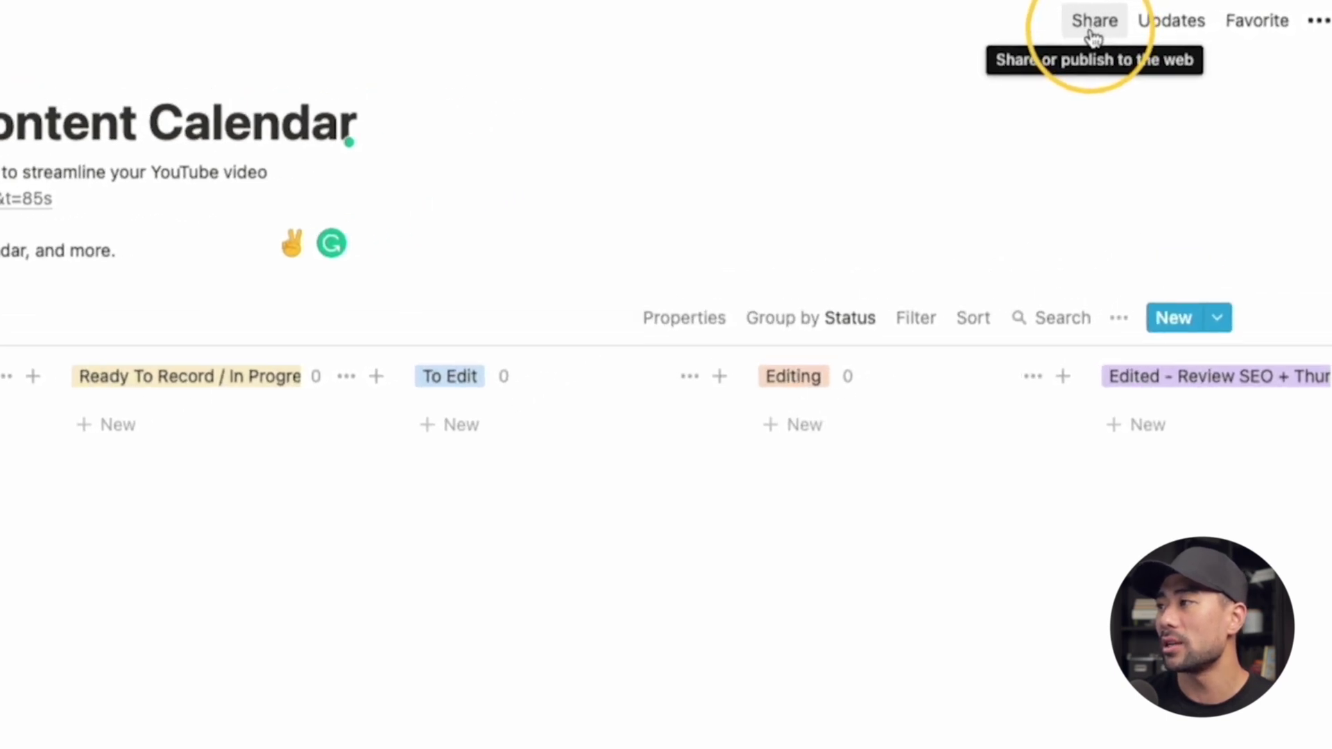
# Step: Copy the Notion calendar page's public web link from the Share menu
pyautogui.click(1092, 22)
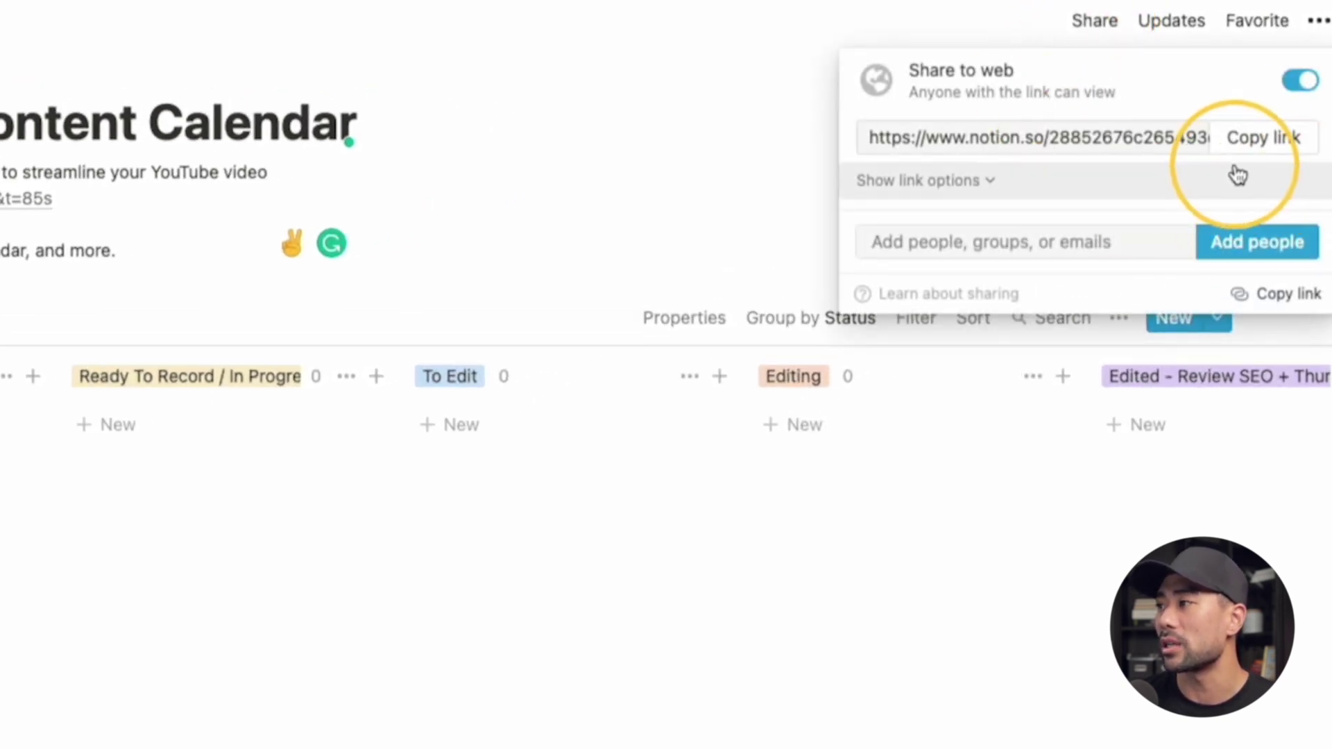
pyautogui.click(1242, 140)
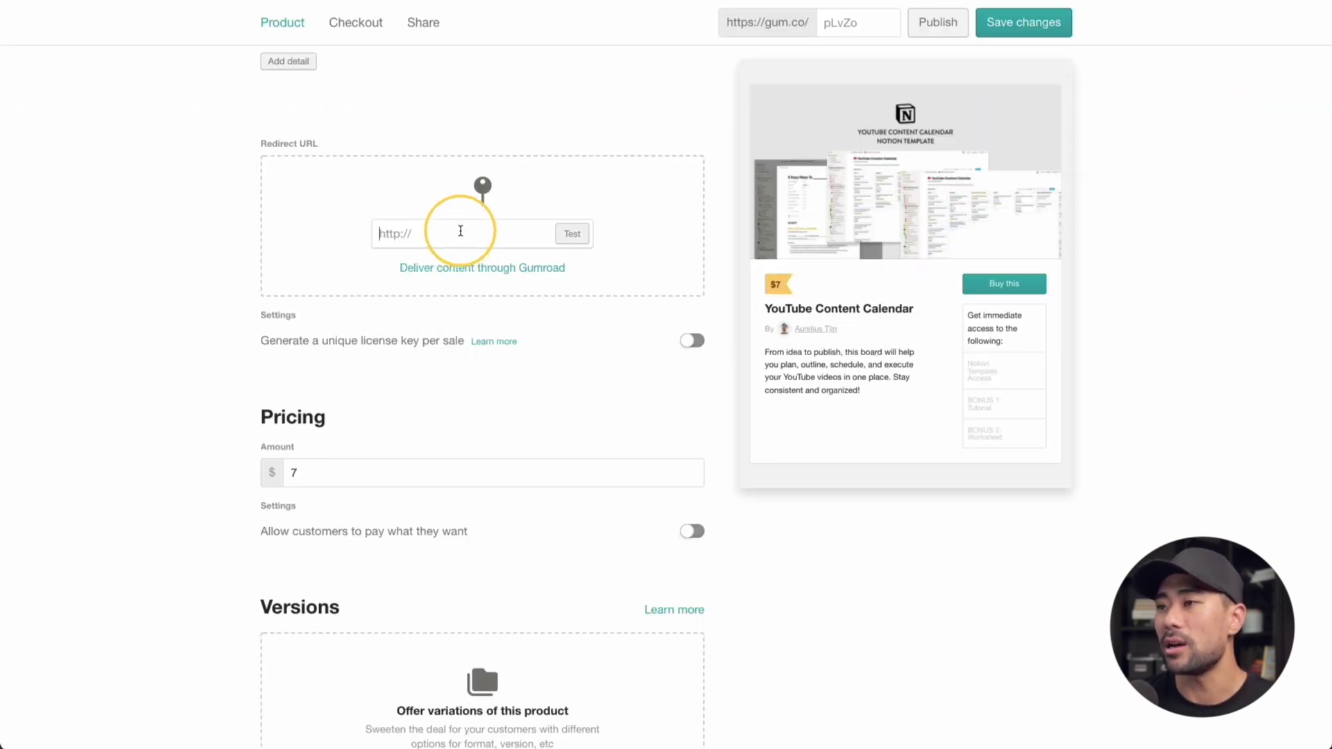
# Step: Paste the Notion link as the redirect URL, test it, and enable pay-what-you-want pricing
pyautogui.hotkey('ctrl', 'v')
pyautogui.click(573, 234)
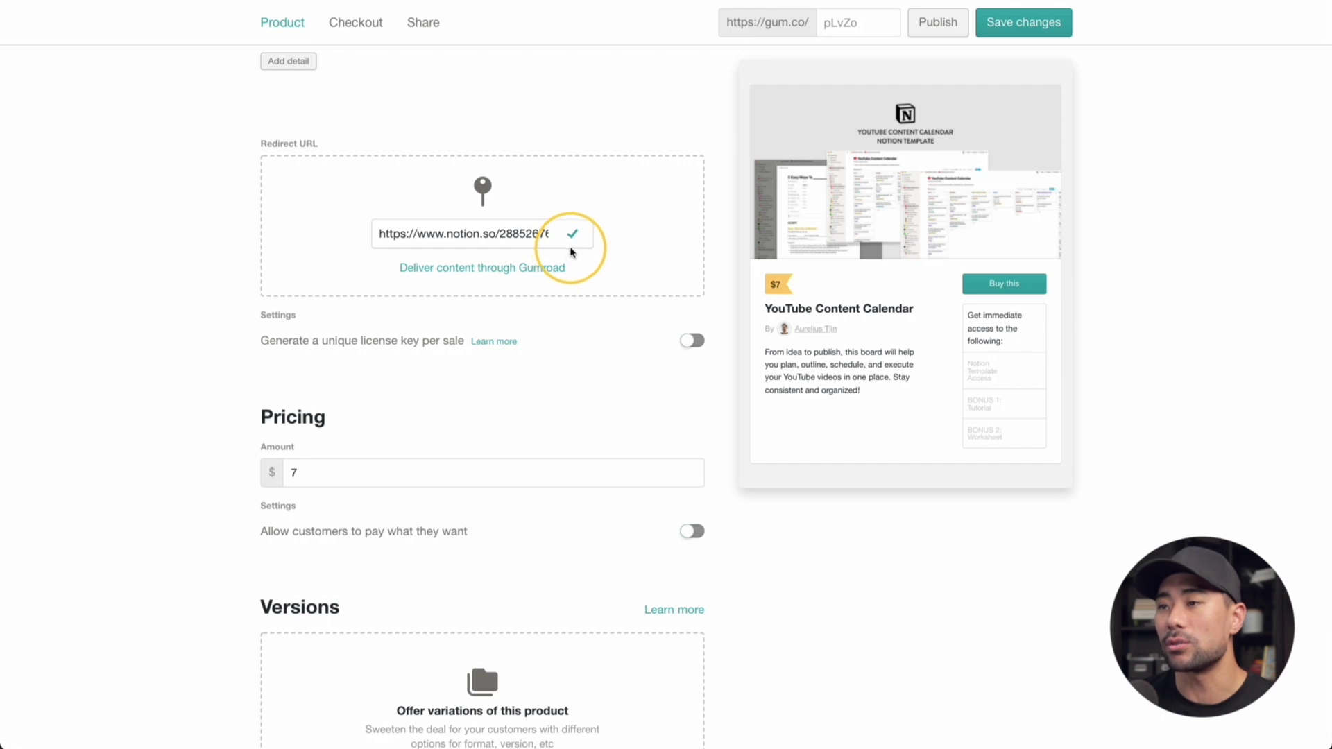
pyautogui.scroll(-5, 573, 242)
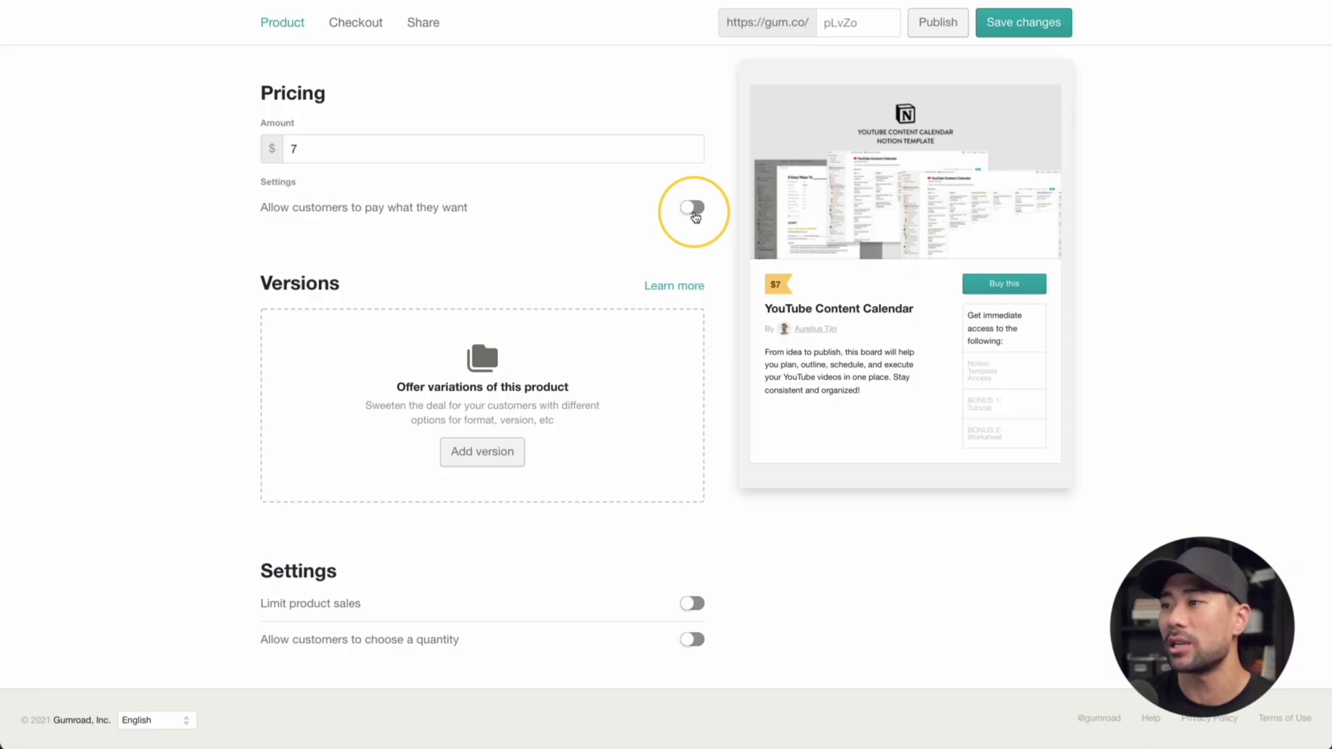
pyautogui.click(693, 209)
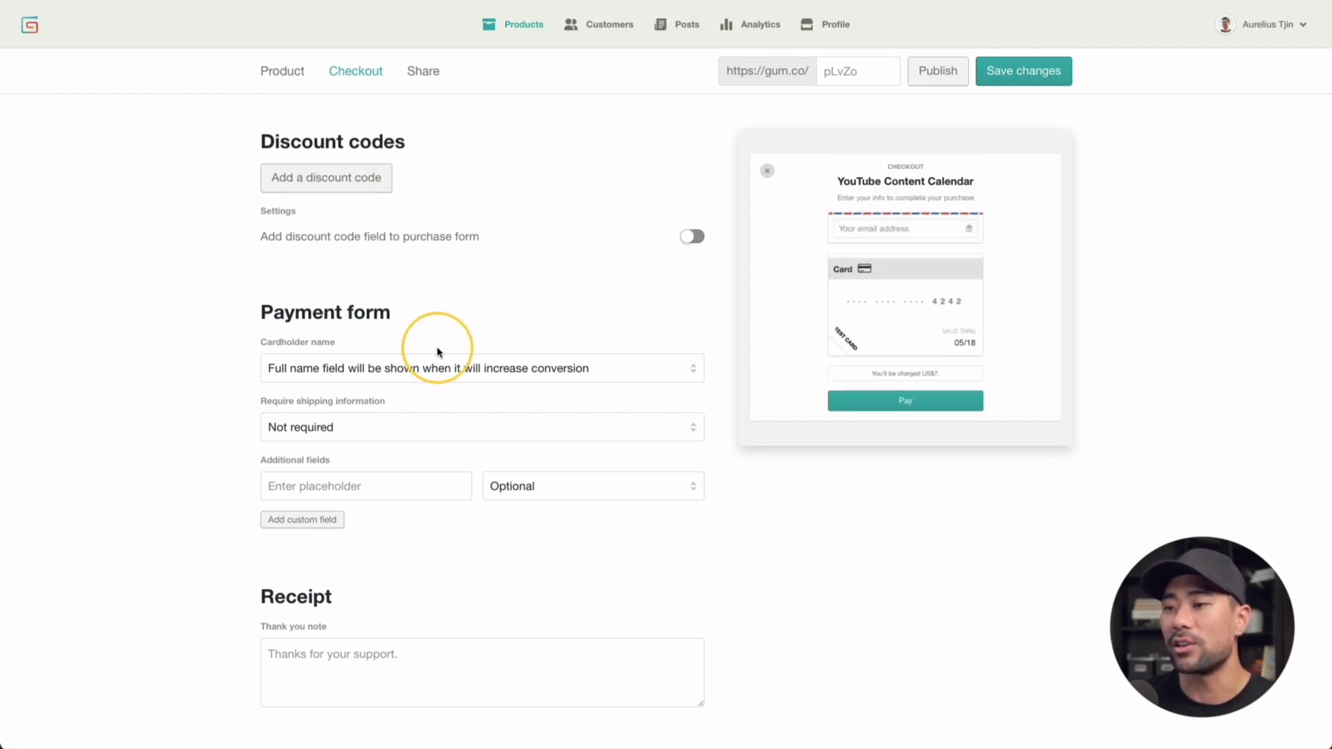
# Step: Save the changes and publish the $7 YouTube Content Calendar product
pyautogui.scroll(-2, 437, 353)
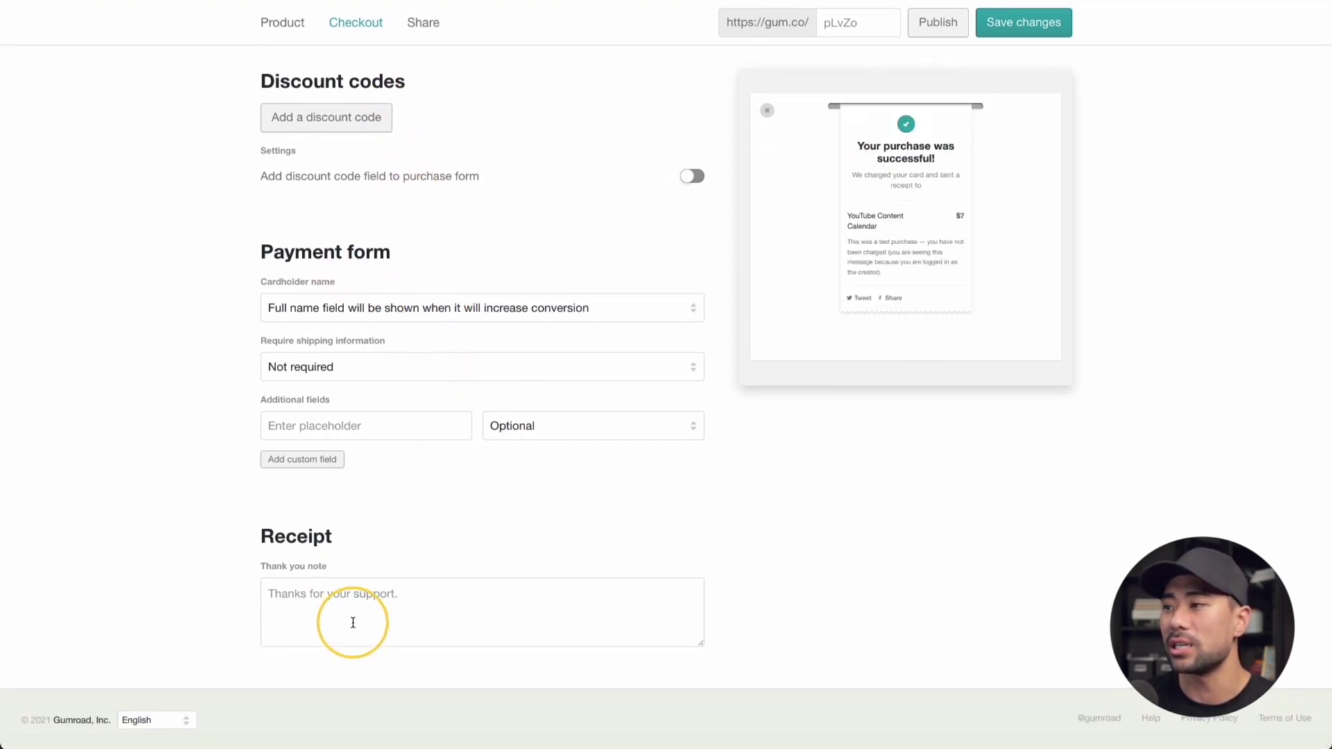
pyautogui.scroll(2, 363, 624)
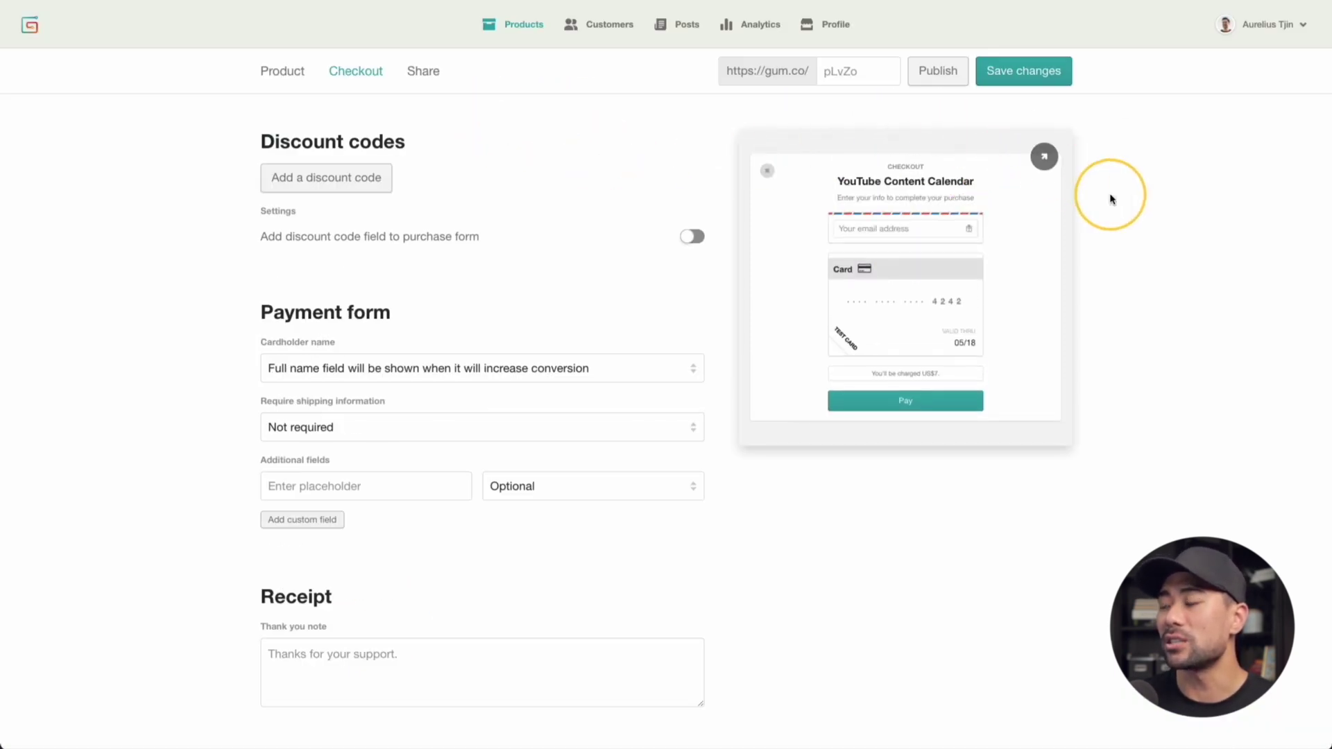
pyautogui.click(1024, 72)
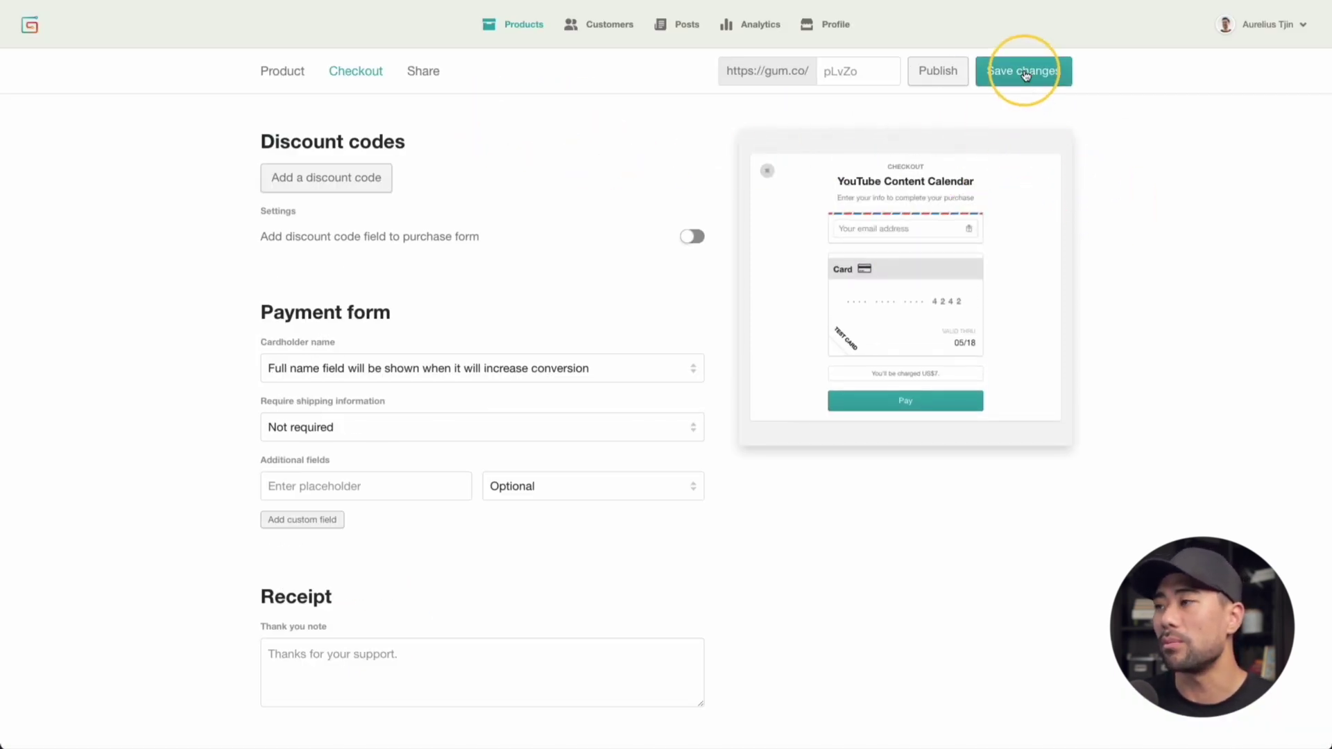
pyautogui.click(943, 82)
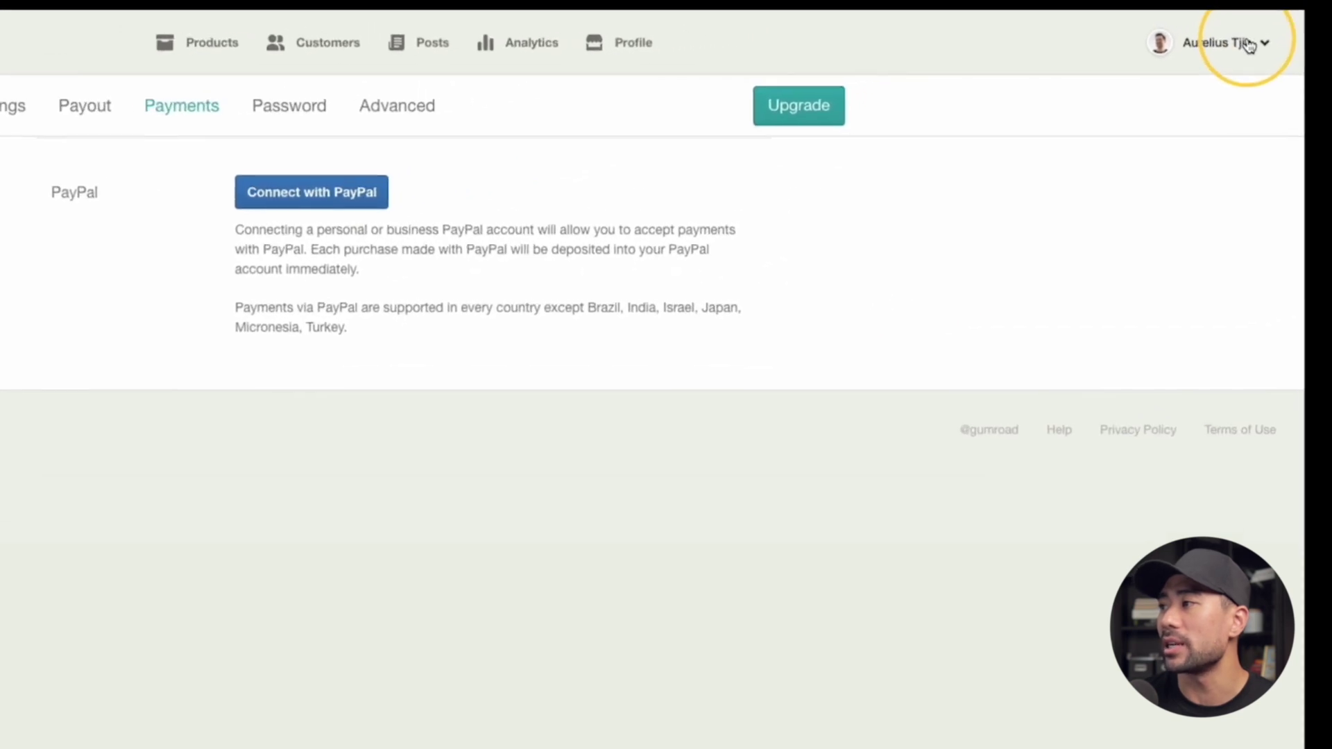
# Step: Open the Gumroad account menu and then close it again
pyautogui.click(1248, 45)
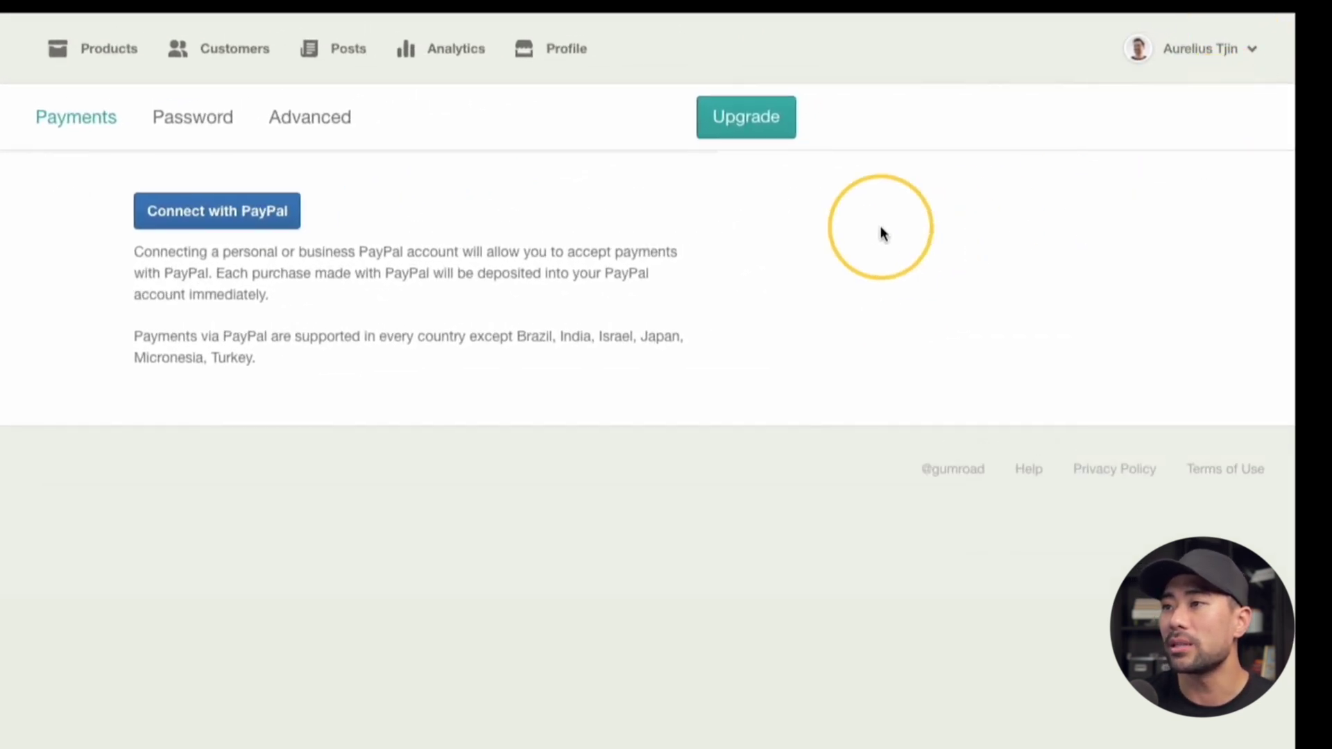
pyautogui.click(984, 219)
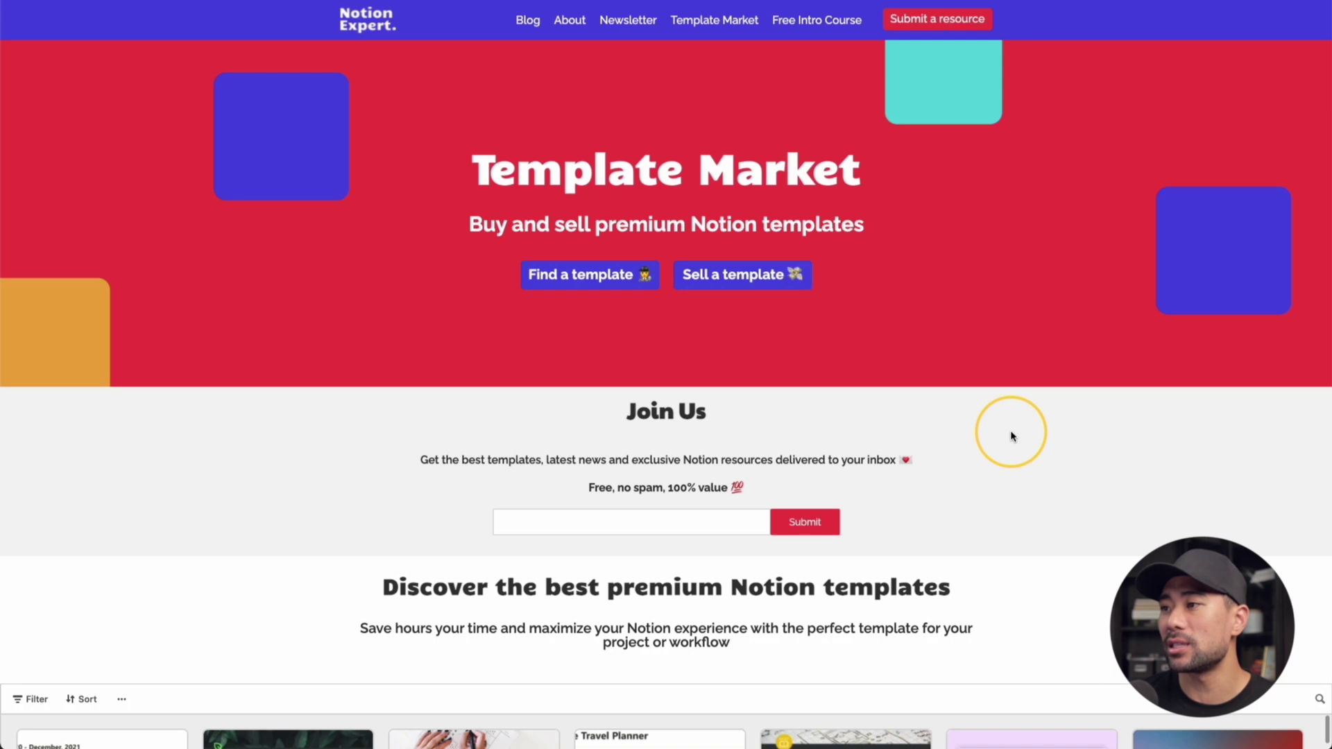
# Step: Choose 'Sell a template' on the Notion Expert Template Market page
pyautogui.click(756, 277)
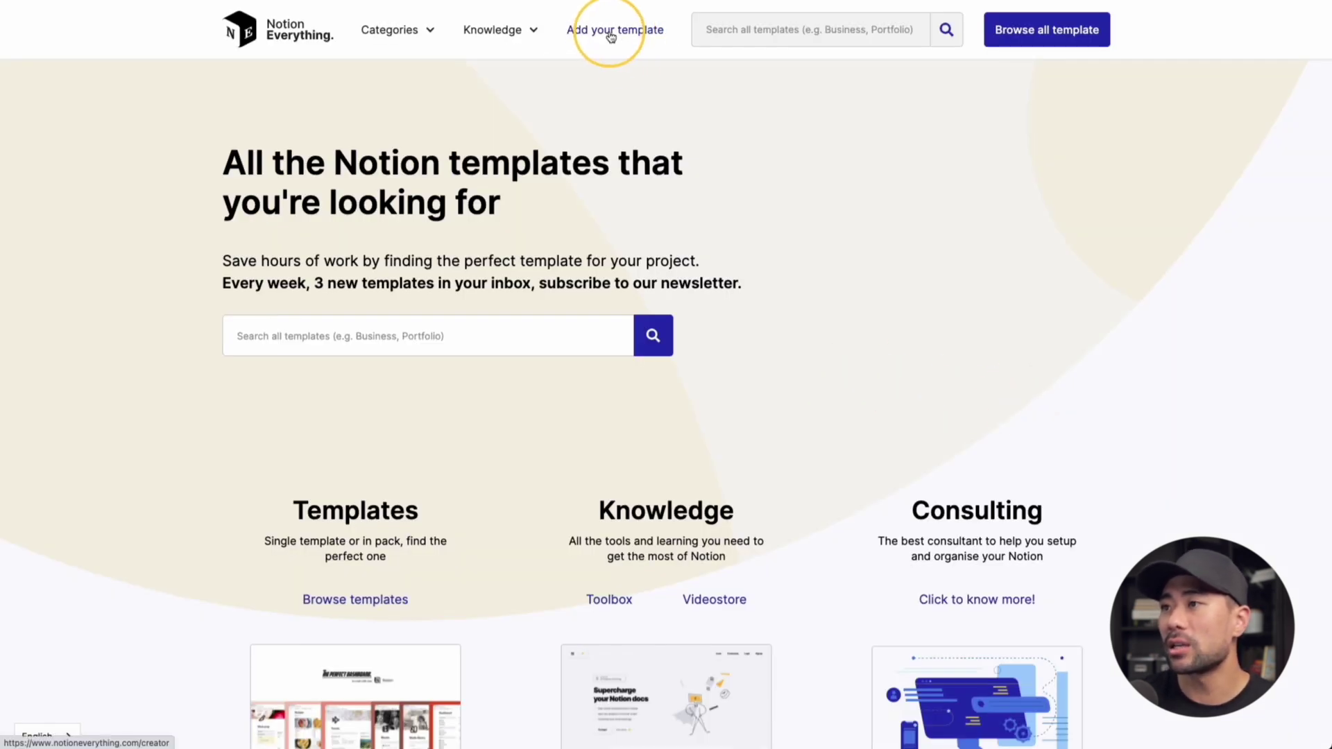
# Step: Go to Notion Everything's 'Add your template' page and scroll down to the Paid template section
pyautogui.click(611, 36)
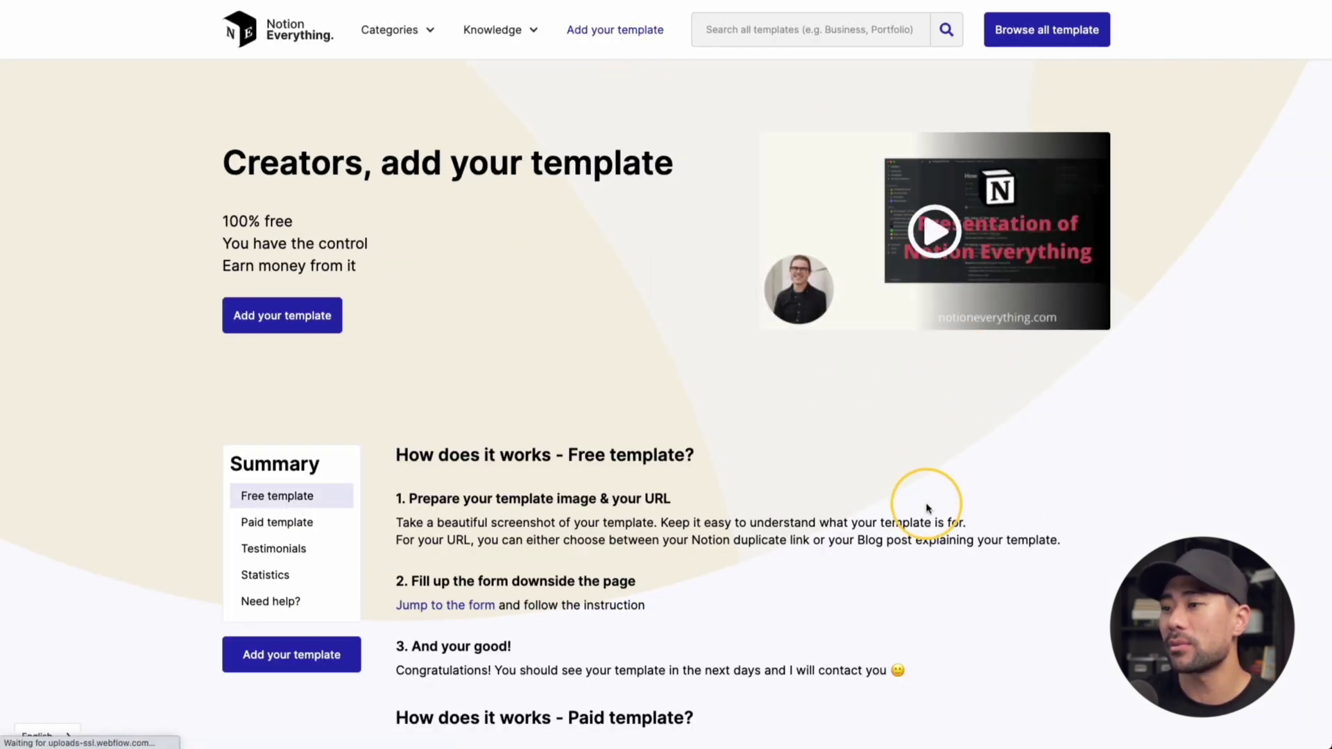
pyautogui.scroll(-5, 1110, 385)
pyautogui.scroll(-1, 1115, 387)
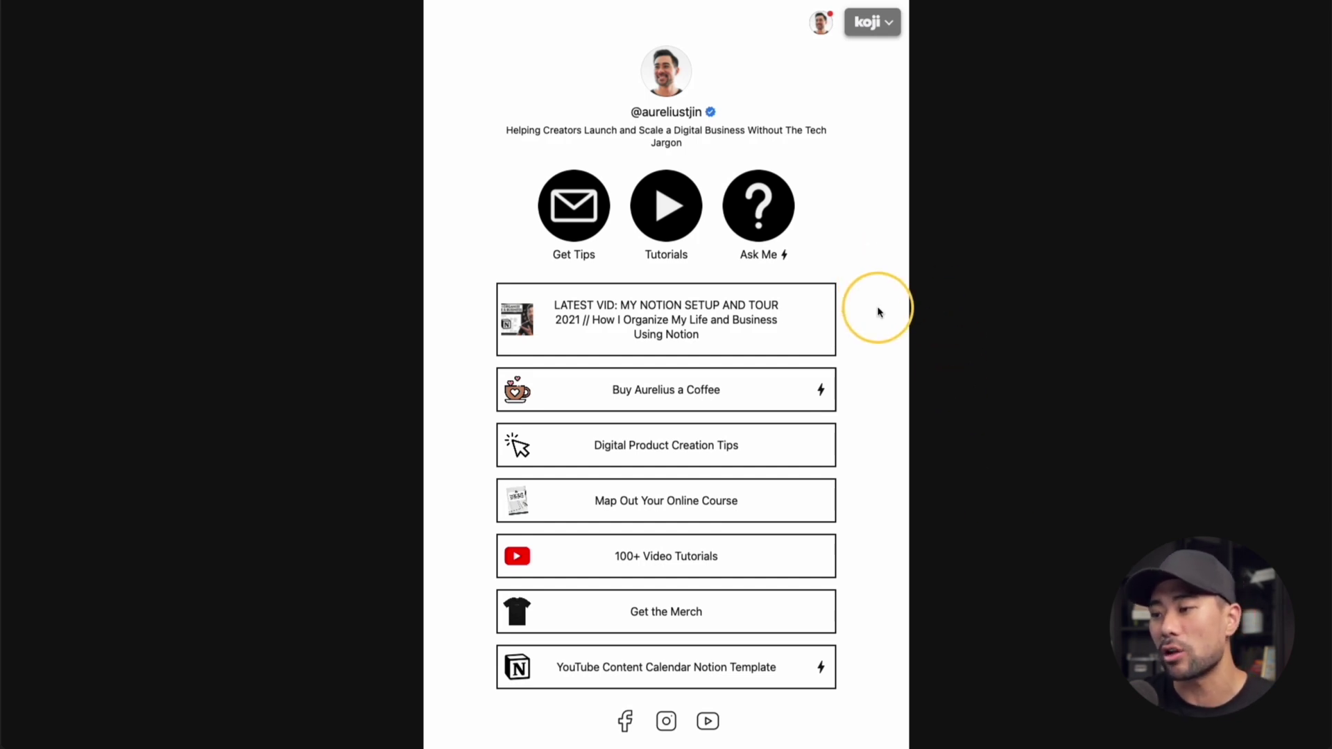
# Step: Open the YouTube Content Calendar Notion Template item on the Koji profile
pyautogui.click(610, 684)
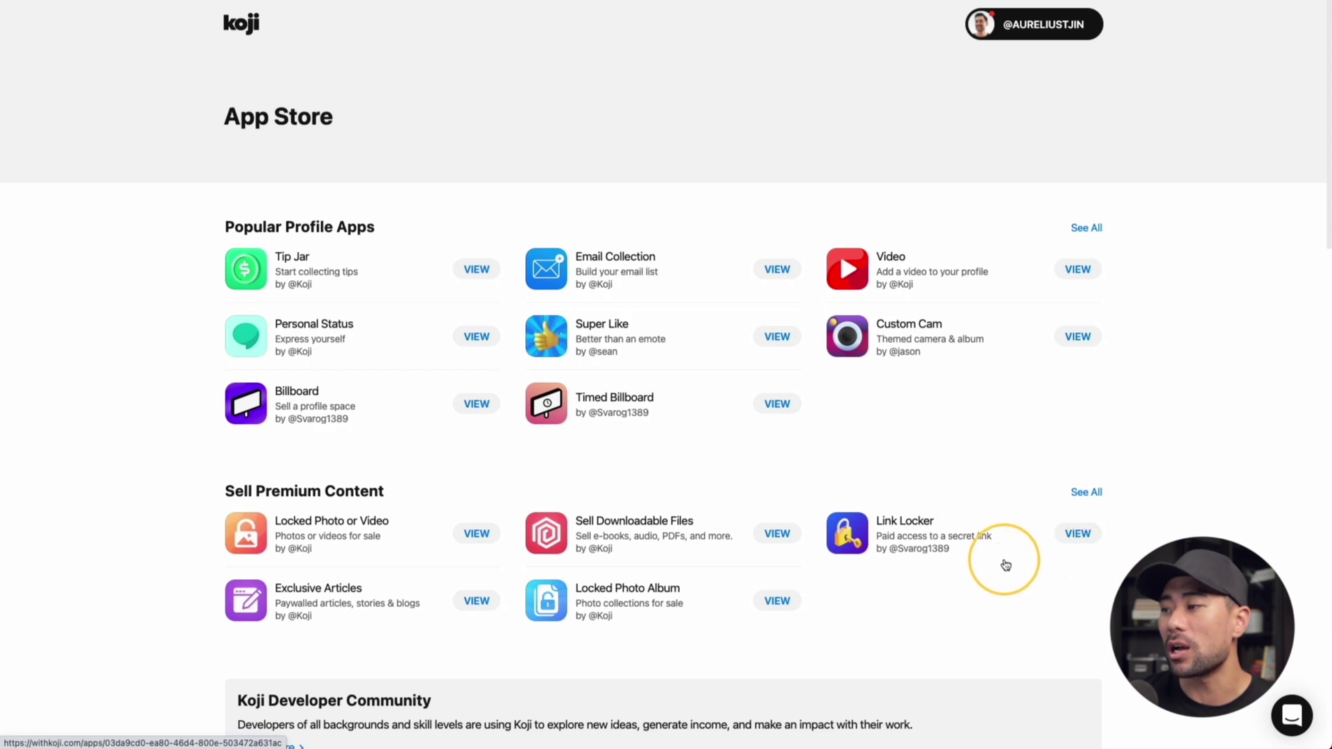
# Step: View the Link Locker app from the App Store's Sell Premium Content section
pyautogui.click(1002, 560)
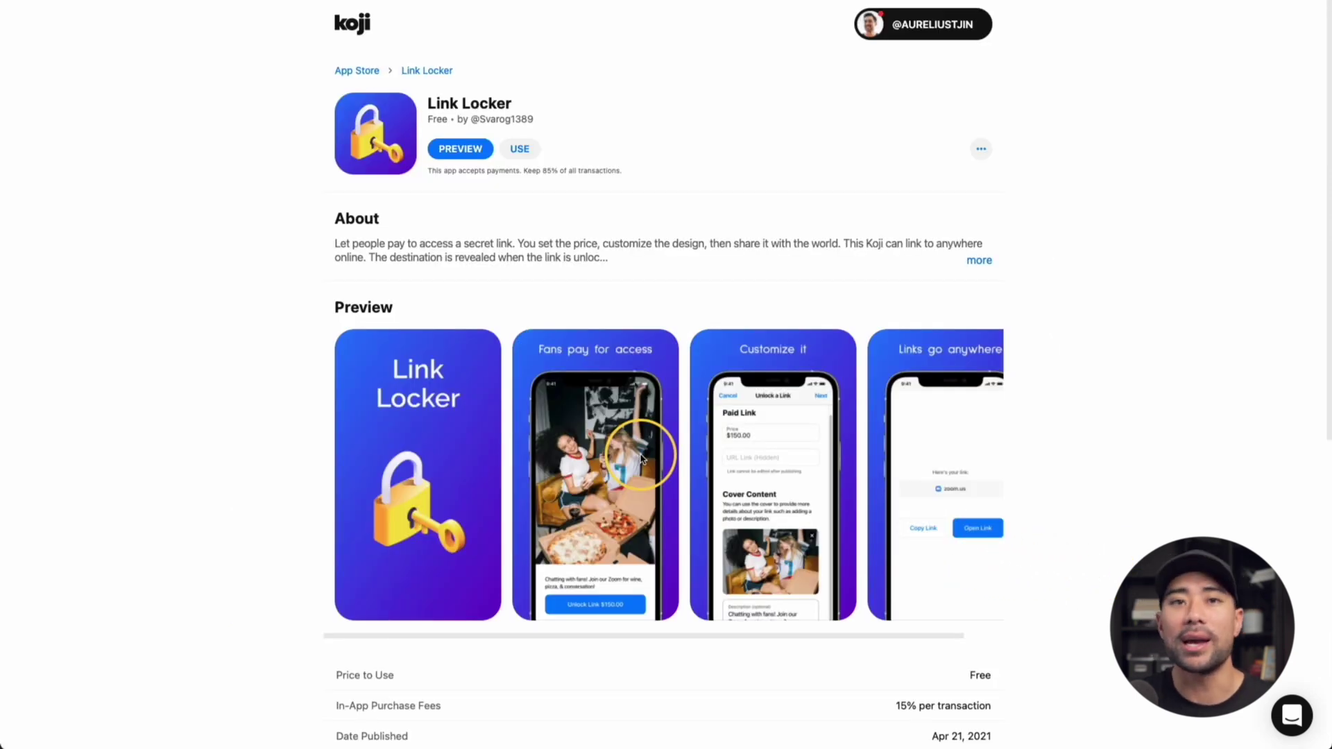